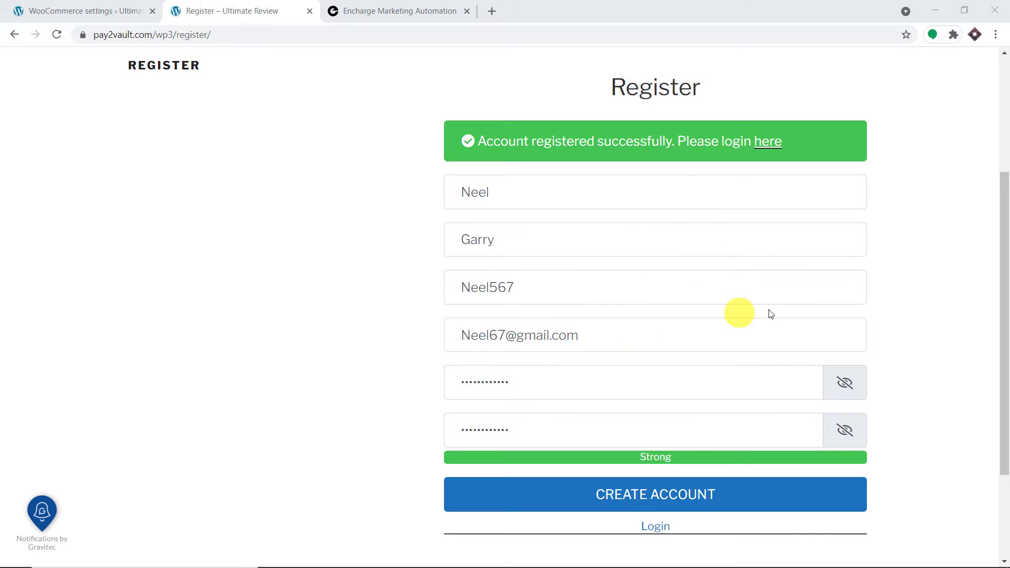
# Lowercase the first letter of the test customer's e-mail, resubmit the registration, and view Encharge's All People list.
pyautogui.scroll(-1, 770, 310)
pyautogui.scroll(-2, 769, 310)
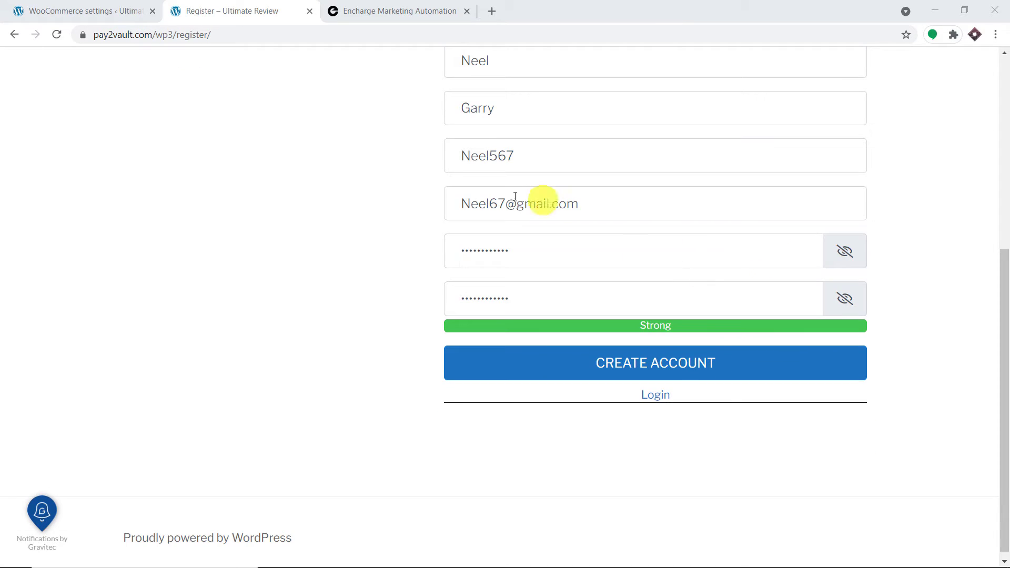
pyautogui.click(469, 204)
pyautogui.press('BackSpace')
pyautogui.write('n')
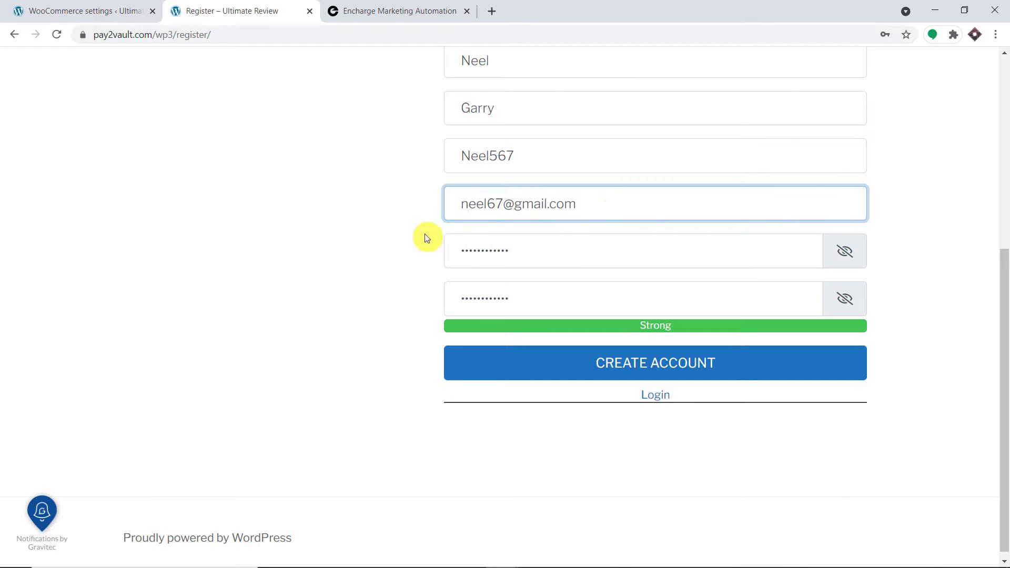
pyautogui.click(651, 361)
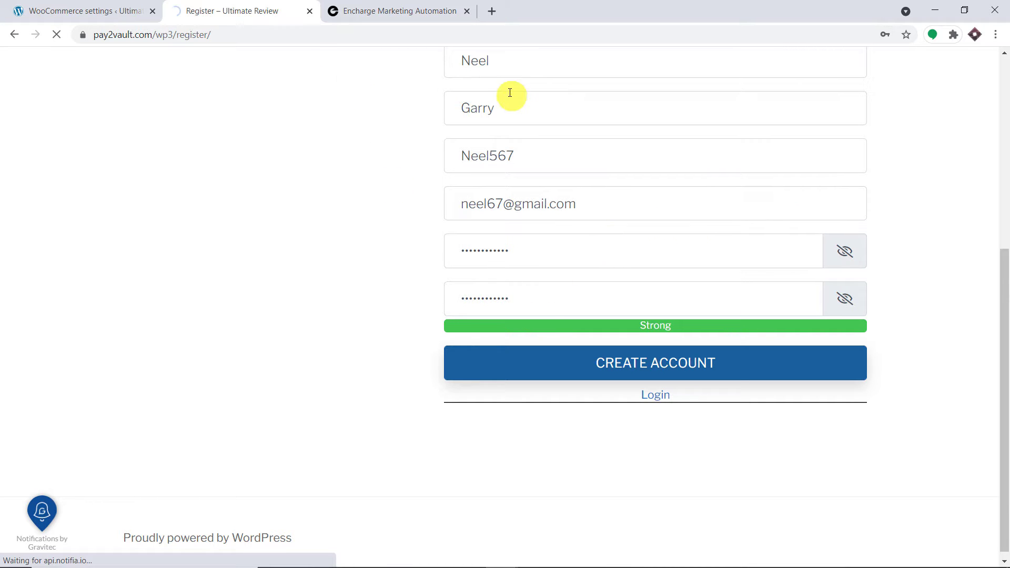
pyautogui.click(428, 9)
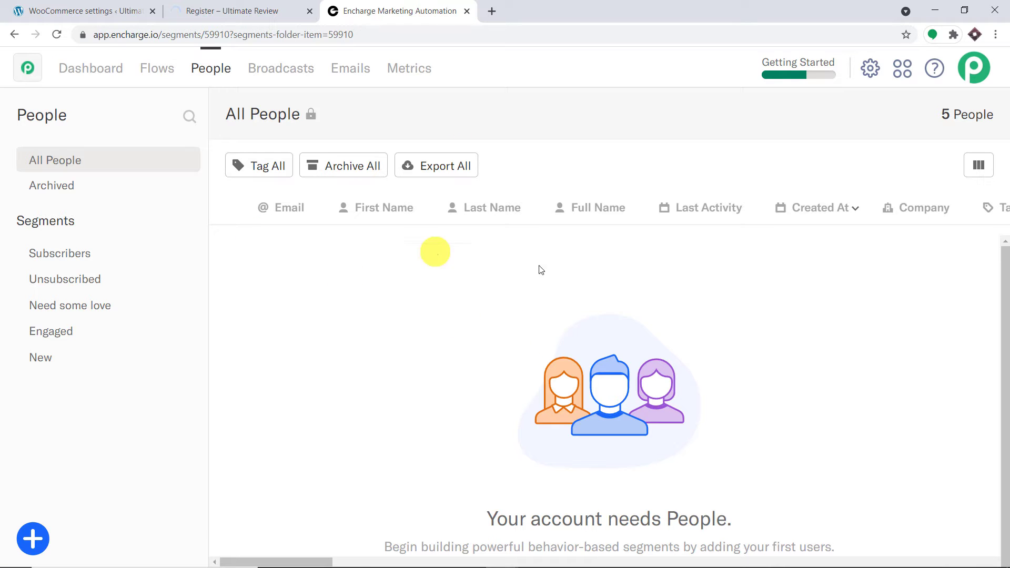
# Check the registration page, then reload Encharge's All People list twice until it shows 0 People.
pyautogui.click(221, 4)
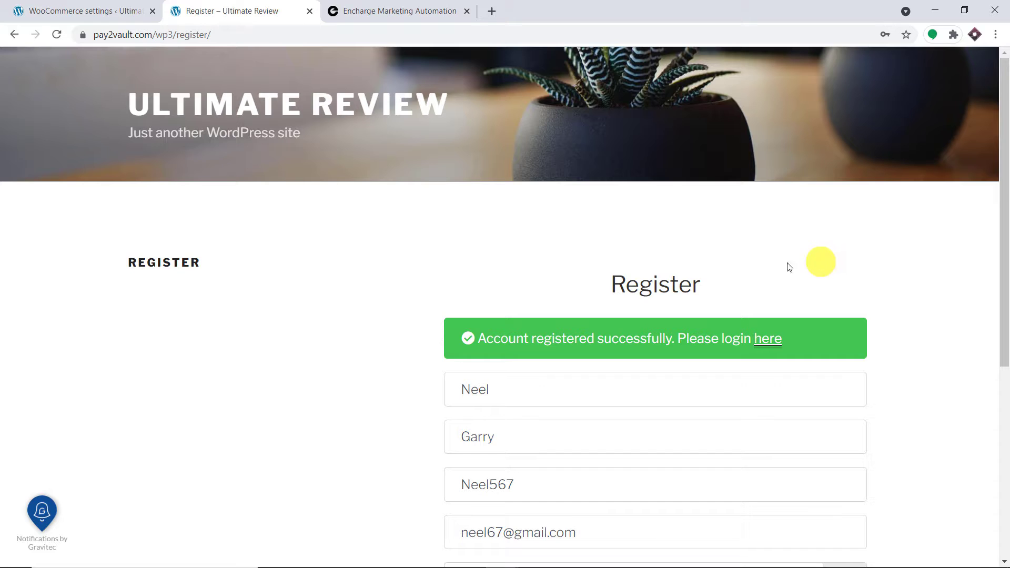
pyautogui.click(433, 5)
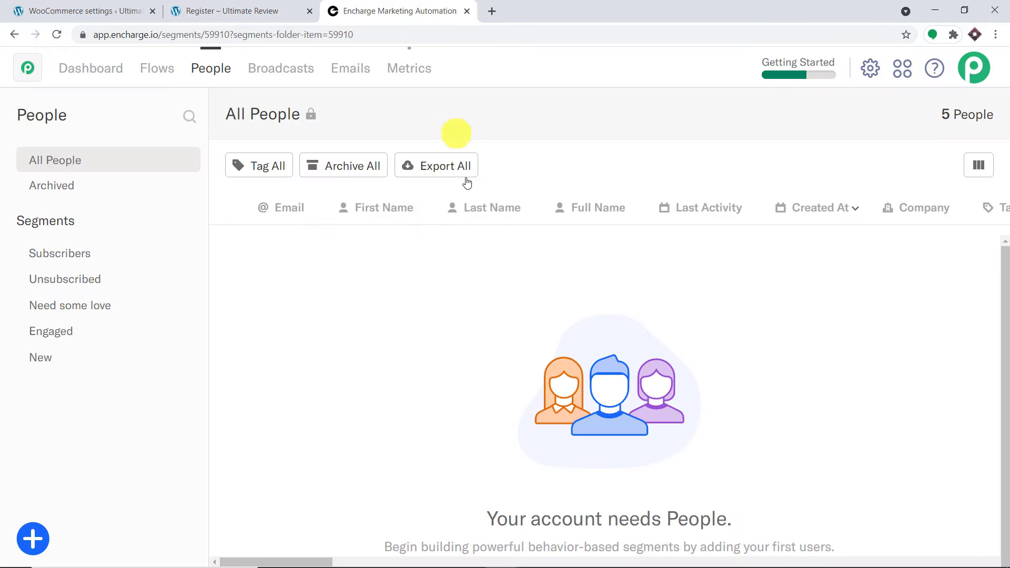
pyautogui.click(58, 34)
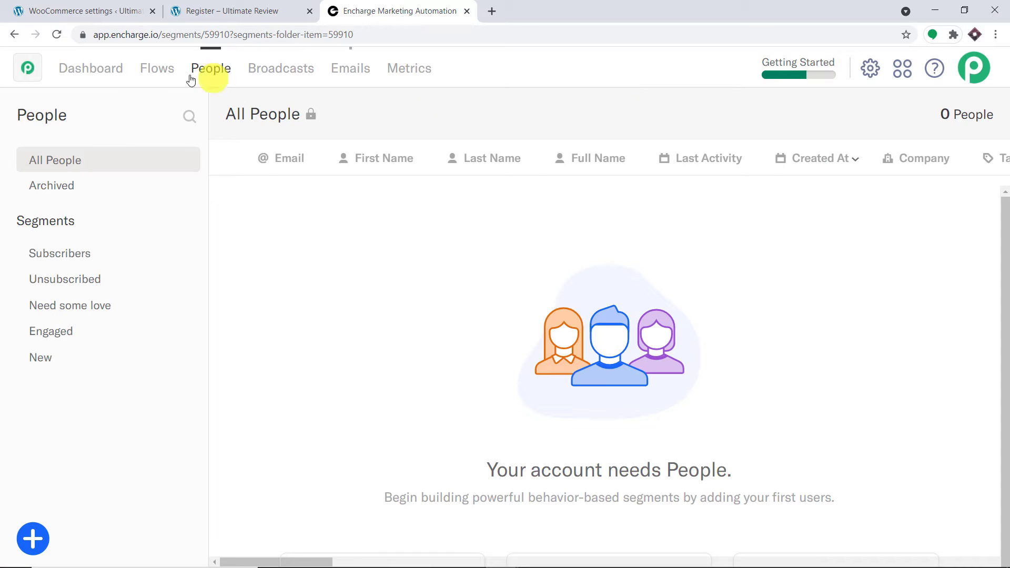
pyautogui.click(58, 35)
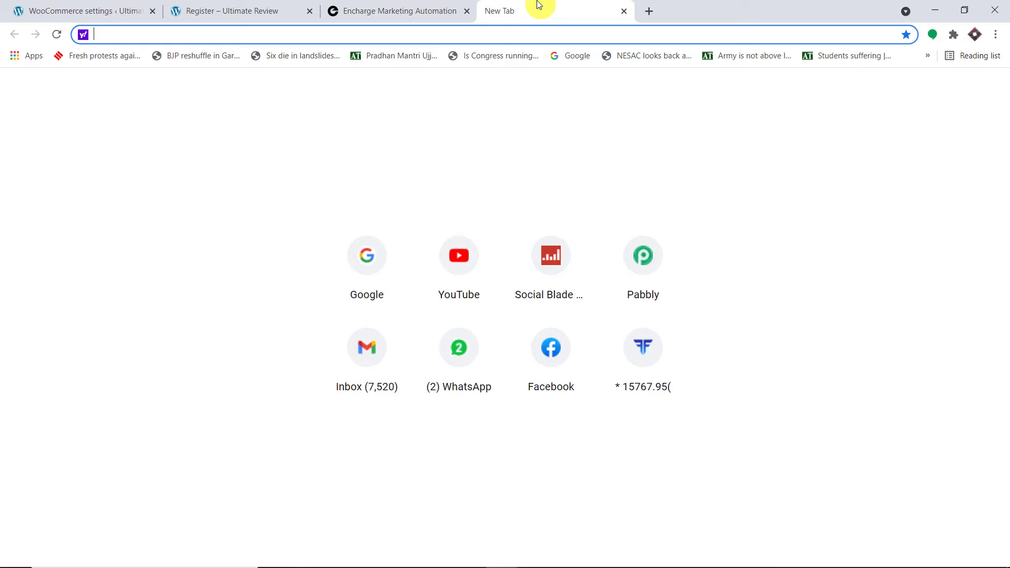
# Enter pabbly.com in a new browser tab's address bar.
pyautogui.write('pabbly.com')
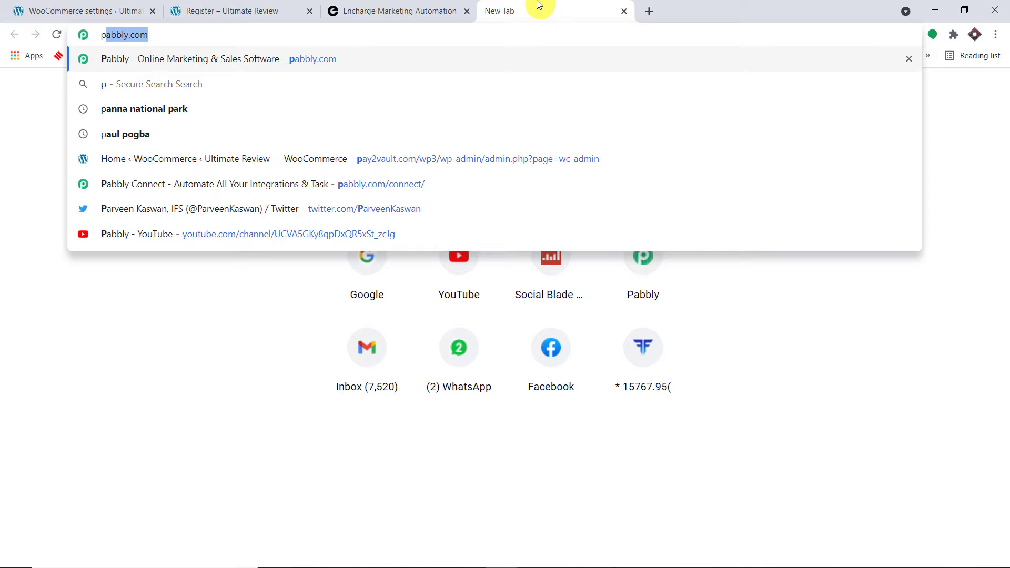
# Load pabbly.com, go to the Connect product page, sign in, and launch Pabbly Connect.
pyautogui.press('Return')
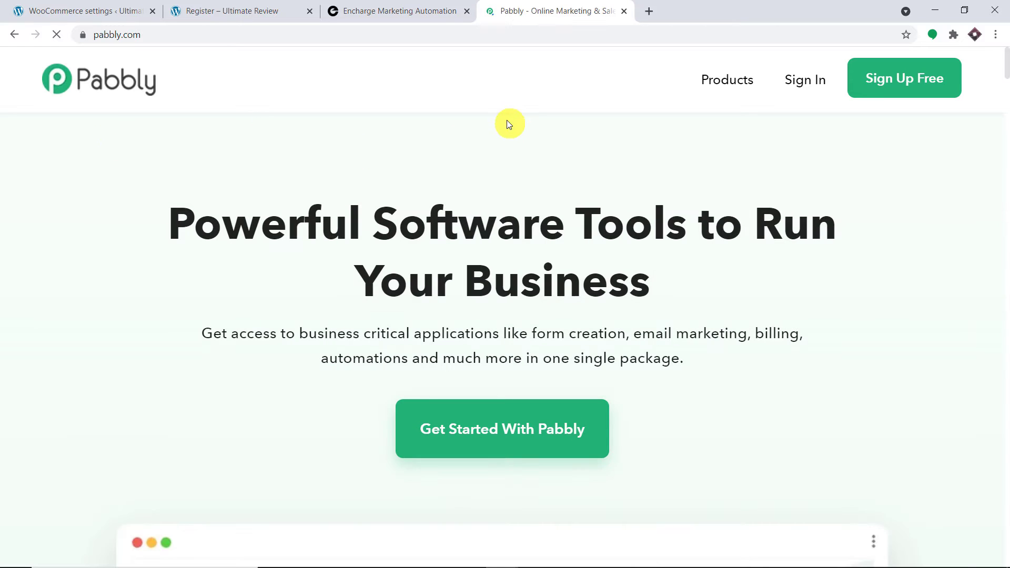
pyautogui.click(727, 82)
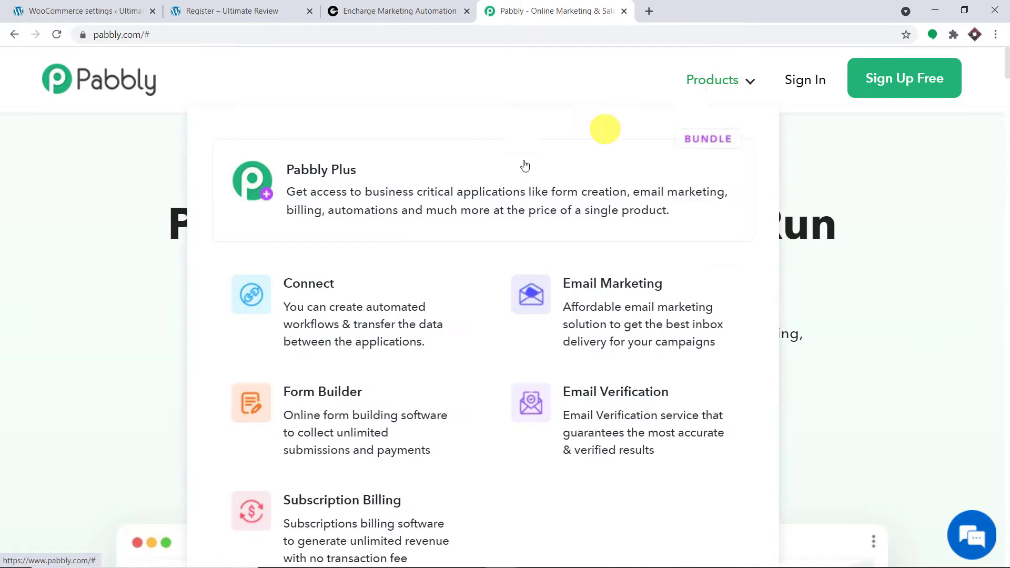
pyautogui.click(361, 311)
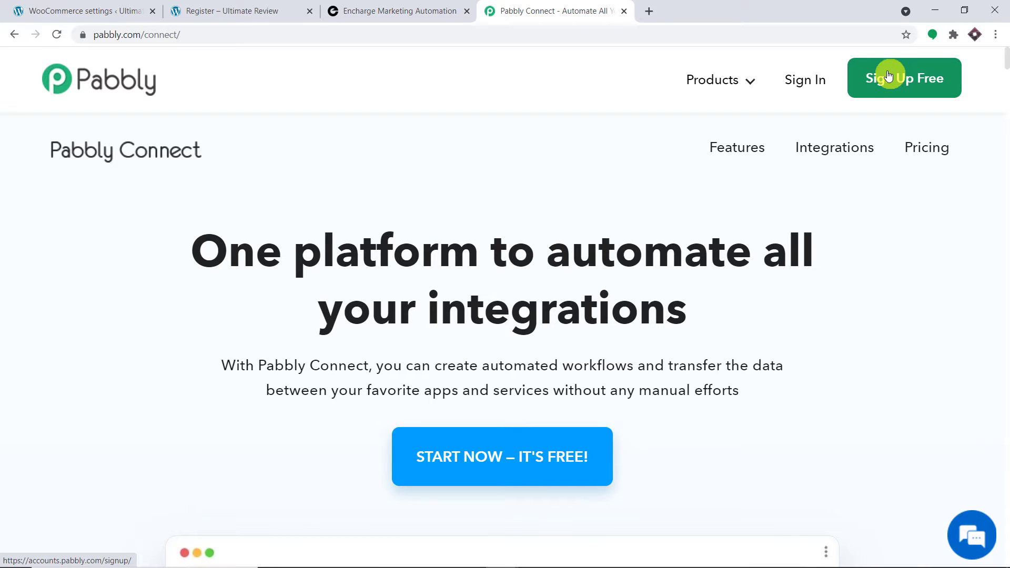
pyautogui.click(809, 88)
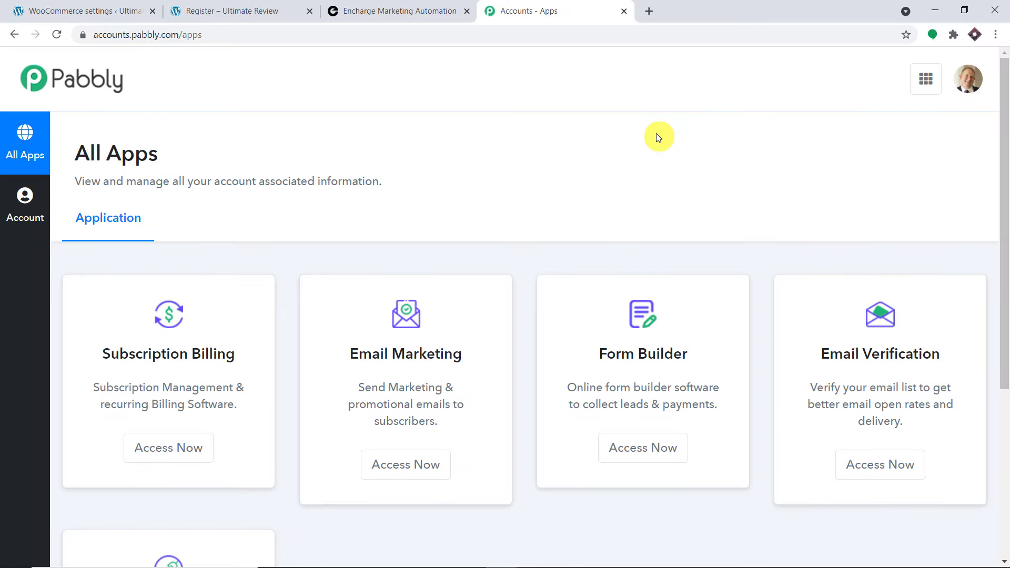
pyautogui.scroll(-5, 656, 138)
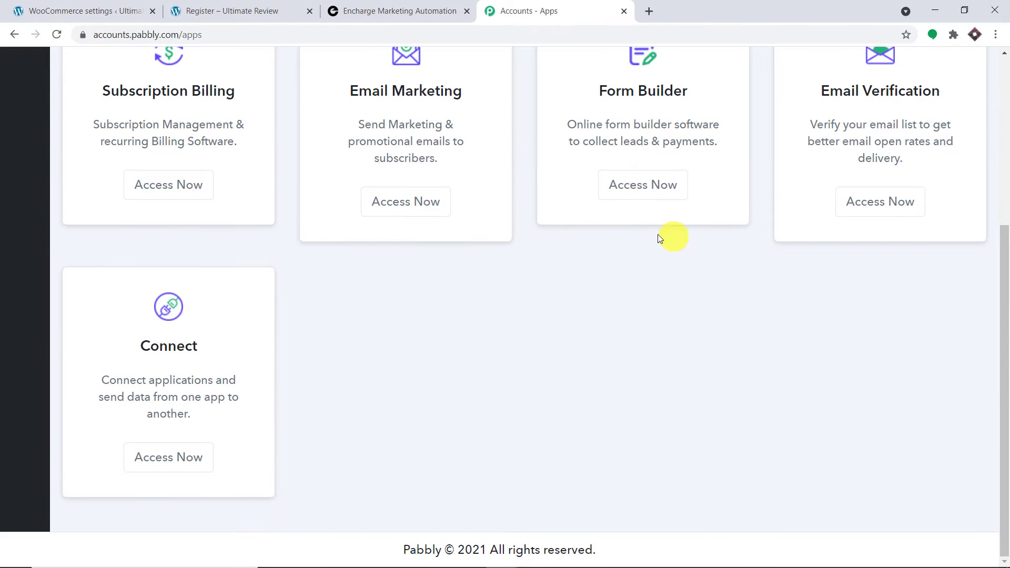
pyautogui.click(191, 456)
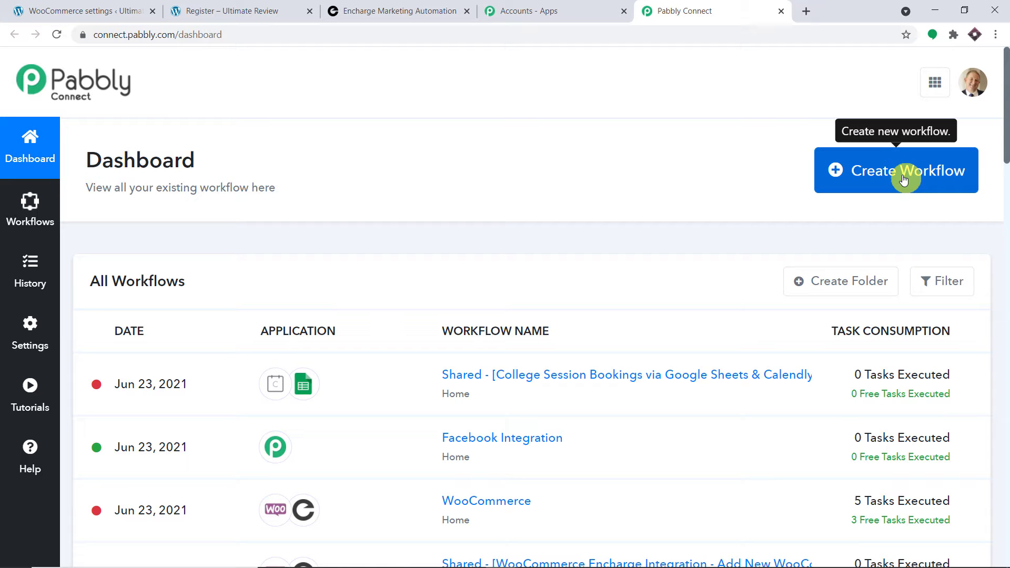
# Create a workflow named 'WooCommerce to Encharge' and collapse its trigger panel.
pyautogui.click(903, 180)
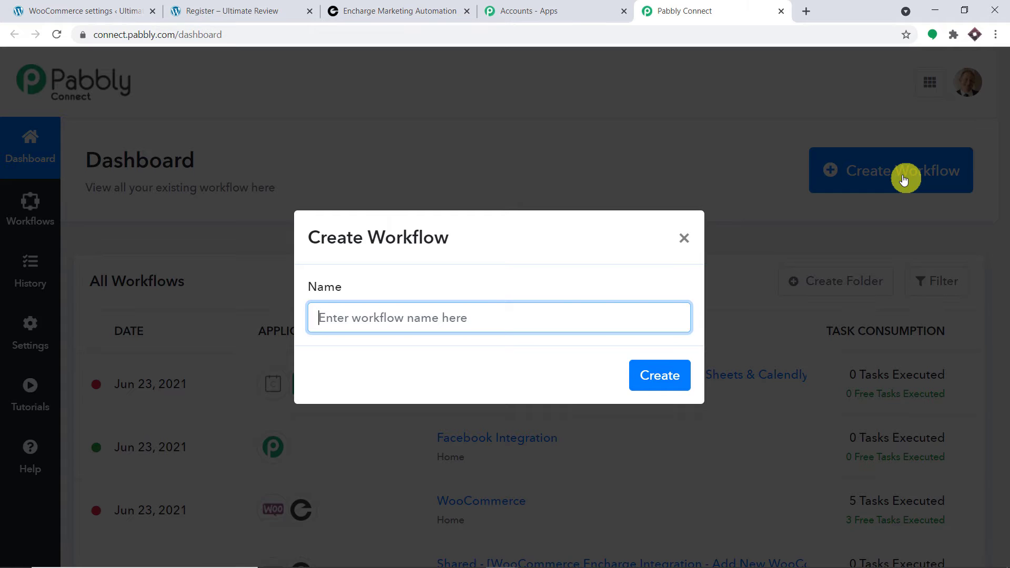
pyautogui.write('W')
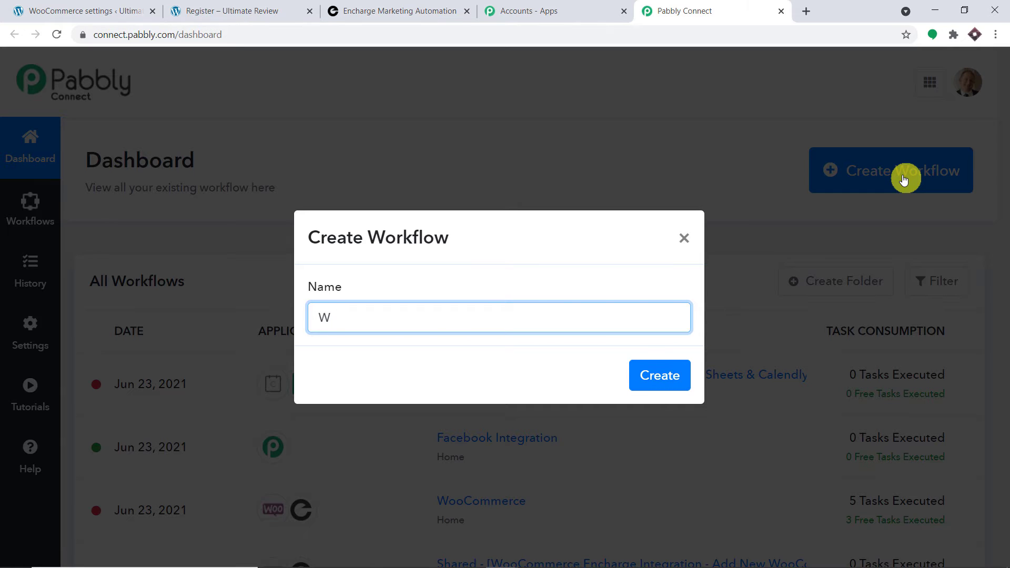
pyautogui.write('ooCommerce ')
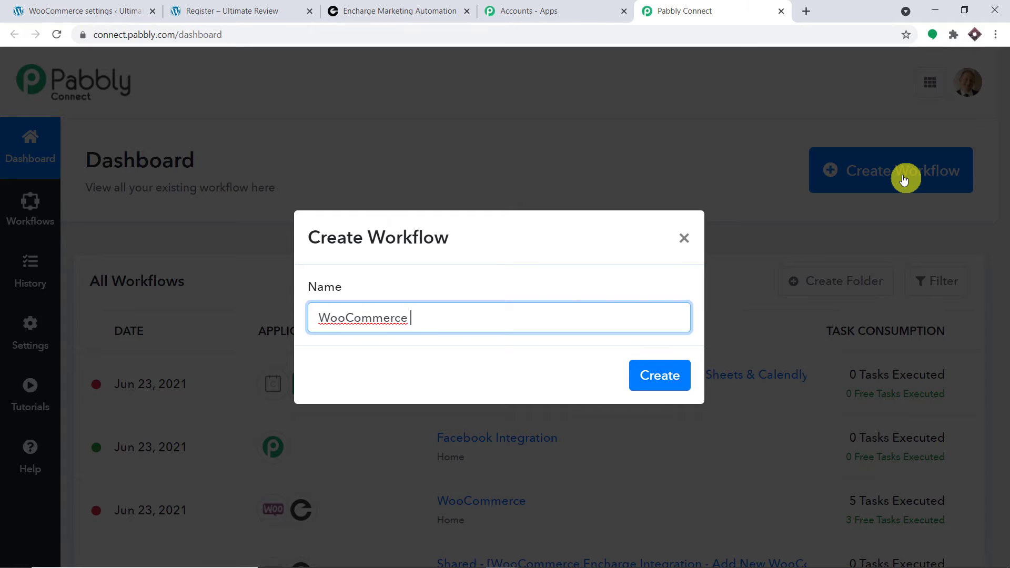
pyautogui.write('to Encharge')
pyautogui.click(658, 384)
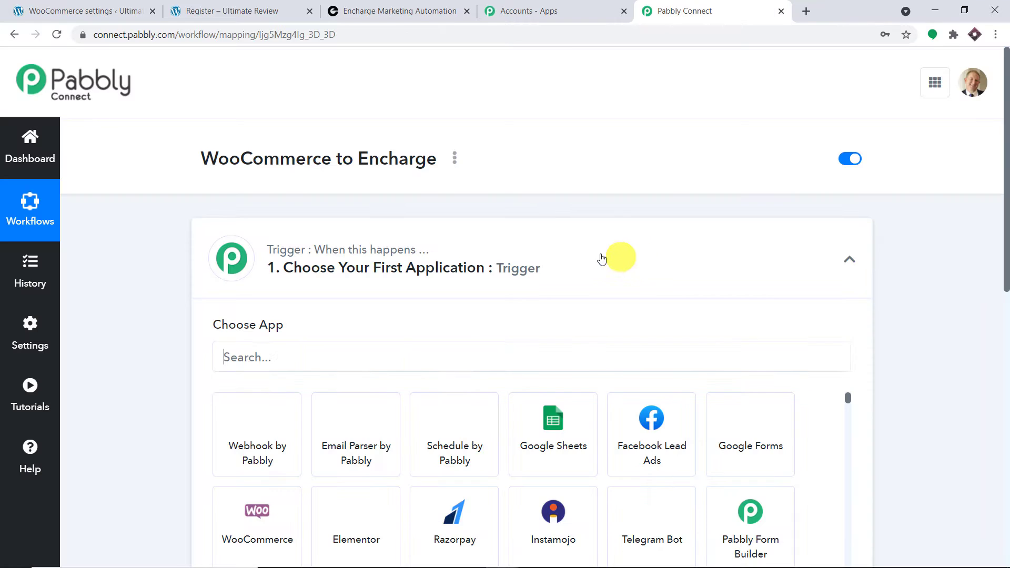
pyautogui.click(575, 245)
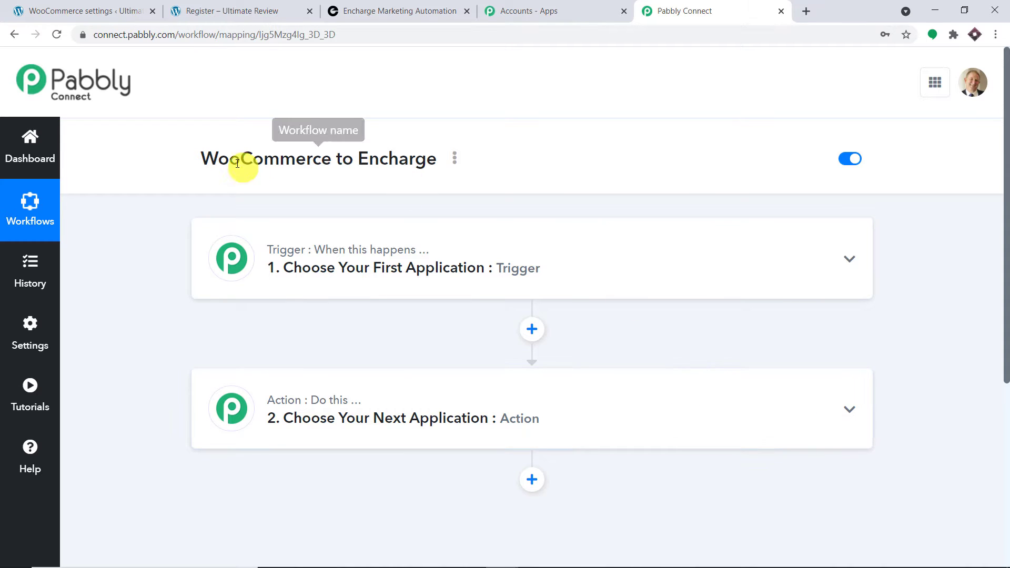
pyautogui.moveTo(198, 158); pyautogui.dragTo(436, 162)
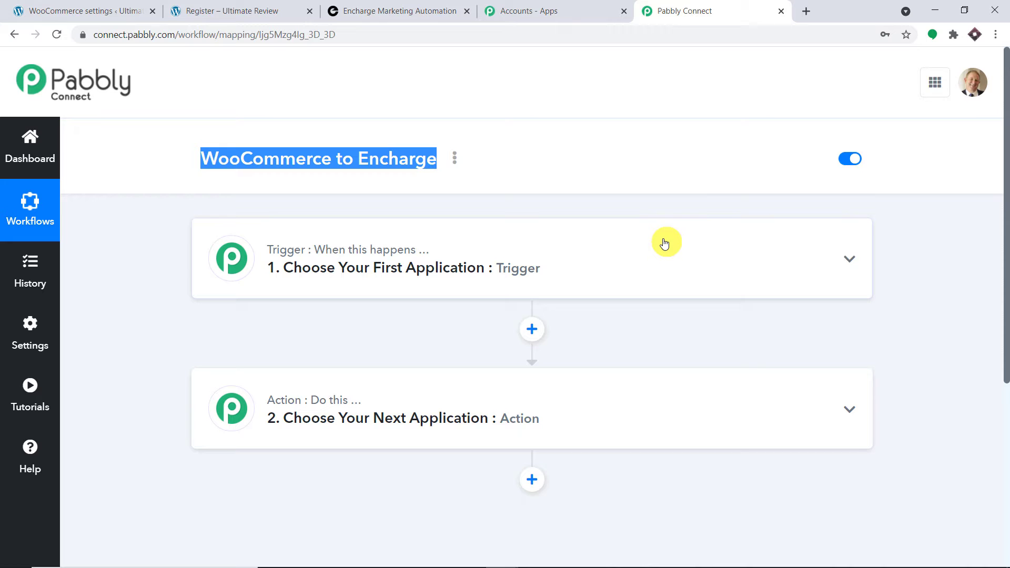
# Choose WooCommerce as the trigger app.
pyautogui.click(550, 270)
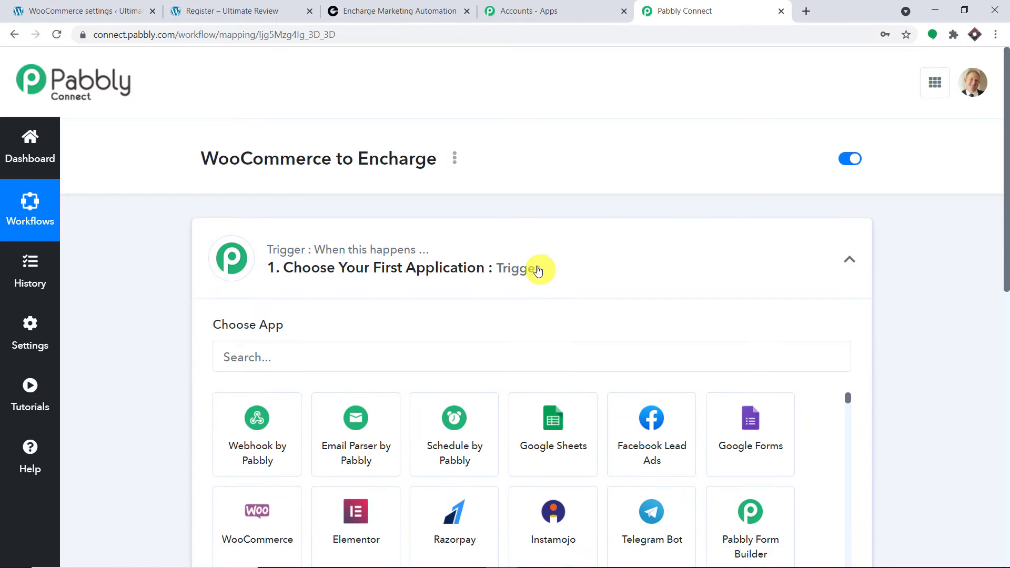
pyautogui.click(401, 353)
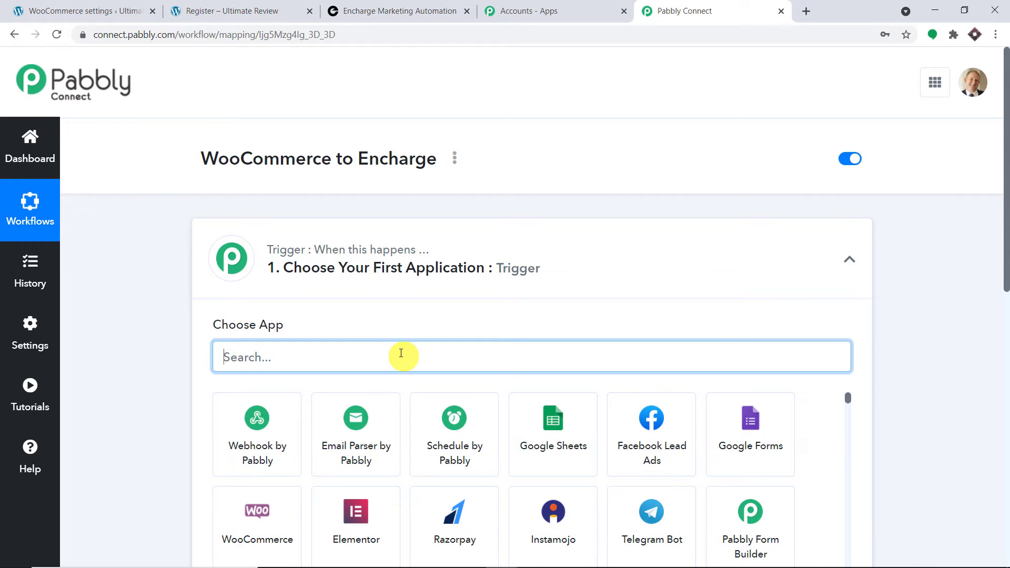
pyautogui.write('wooc')
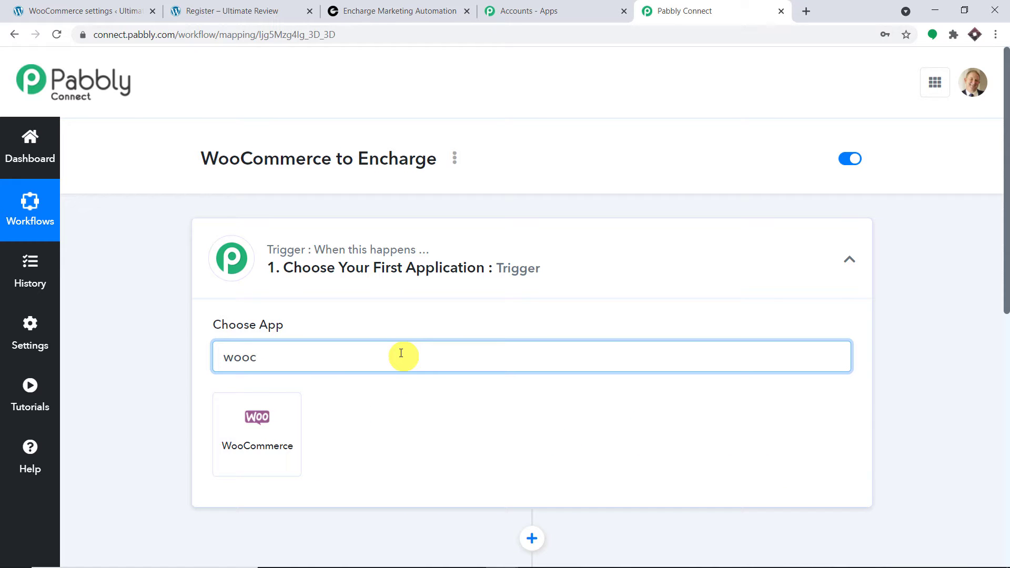
pyautogui.click(285, 423)
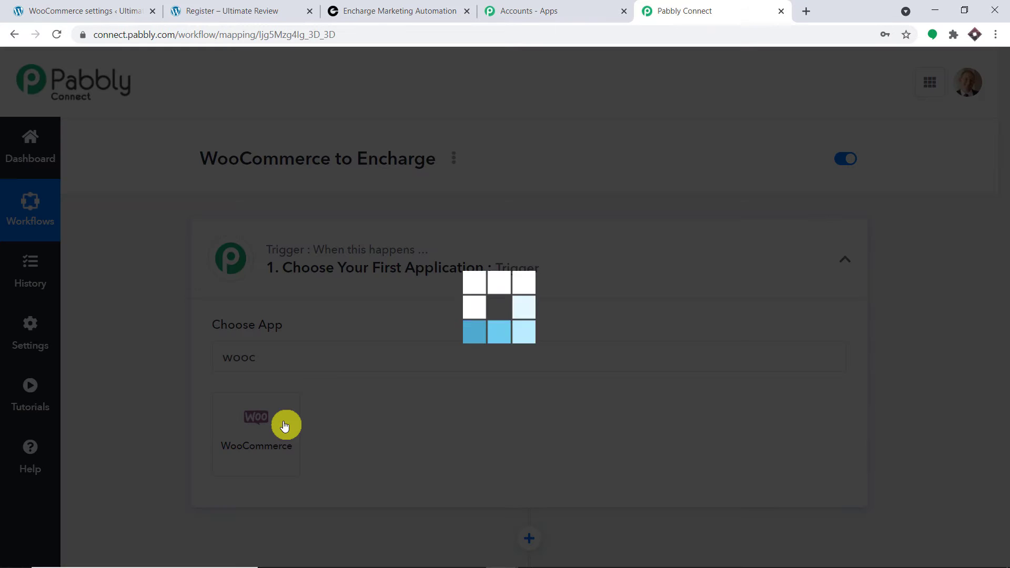
pyautogui.scroll(-3, 505, 247)
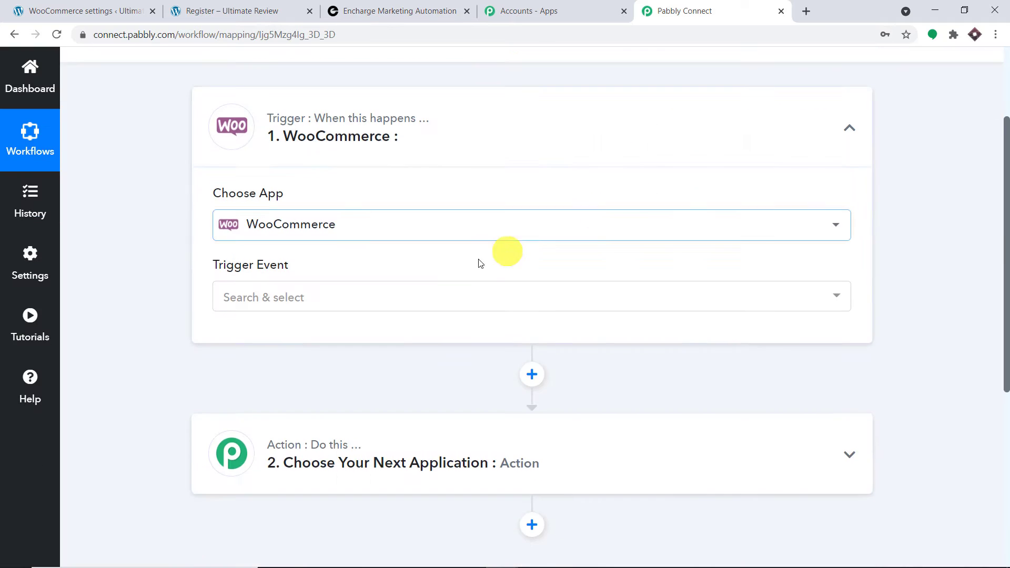
# Set the WooCommerce trigger event to New Customer Created, then open the Help forum.
pyautogui.click(432, 287)
pyautogui.scroll(-5, 403, 371)
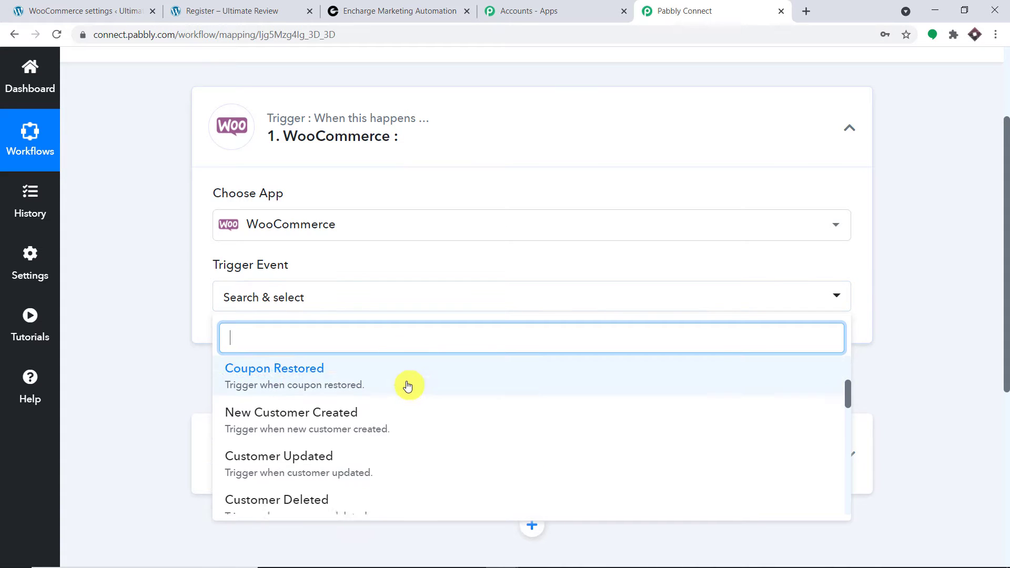
pyautogui.scroll(-4, 379, 421)
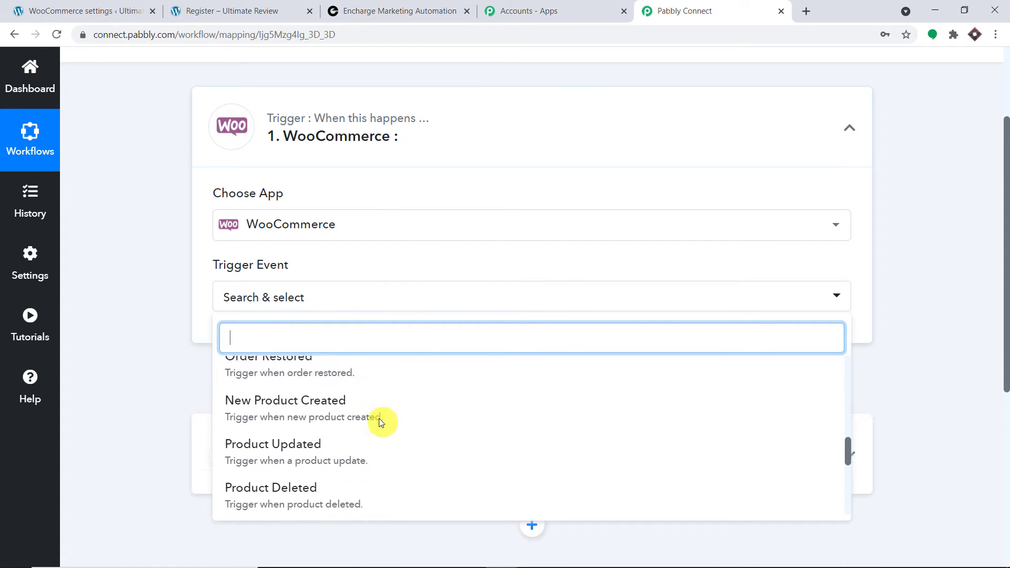
pyautogui.scroll(4, 379, 418)
pyautogui.scroll(4, 379, 421)
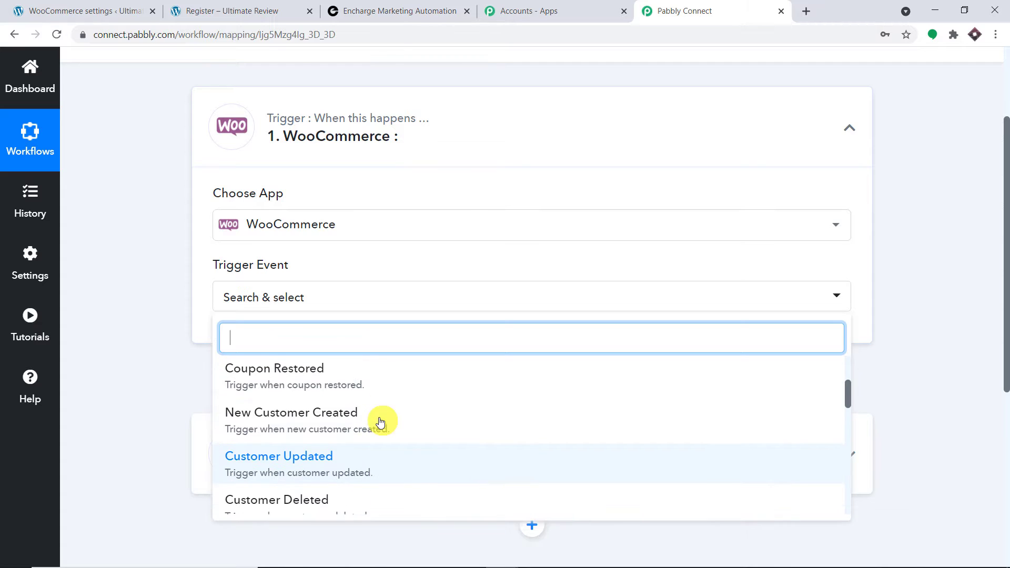
pyautogui.click(354, 482)
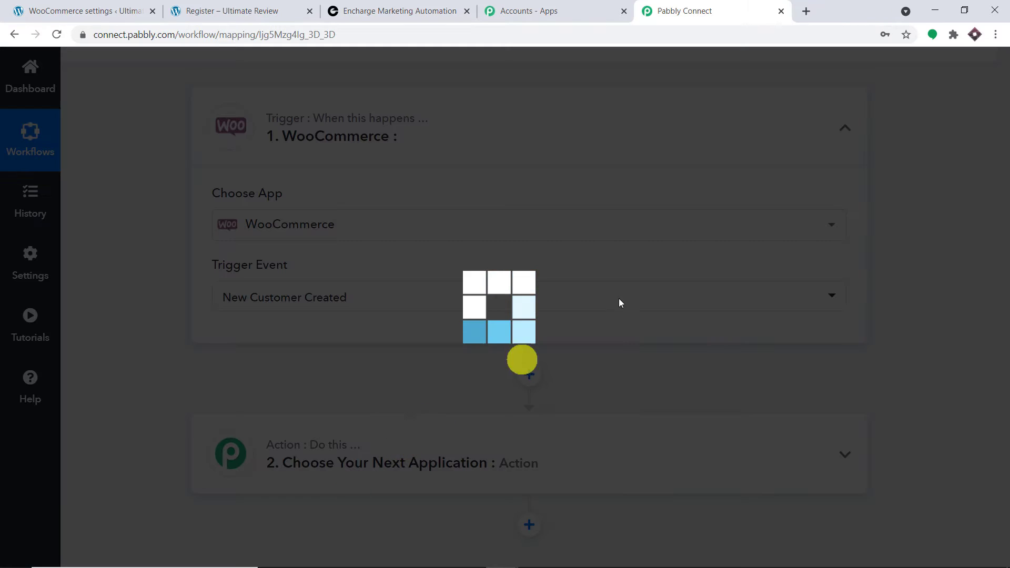
pyautogui.scroll(-2, 742, 225)
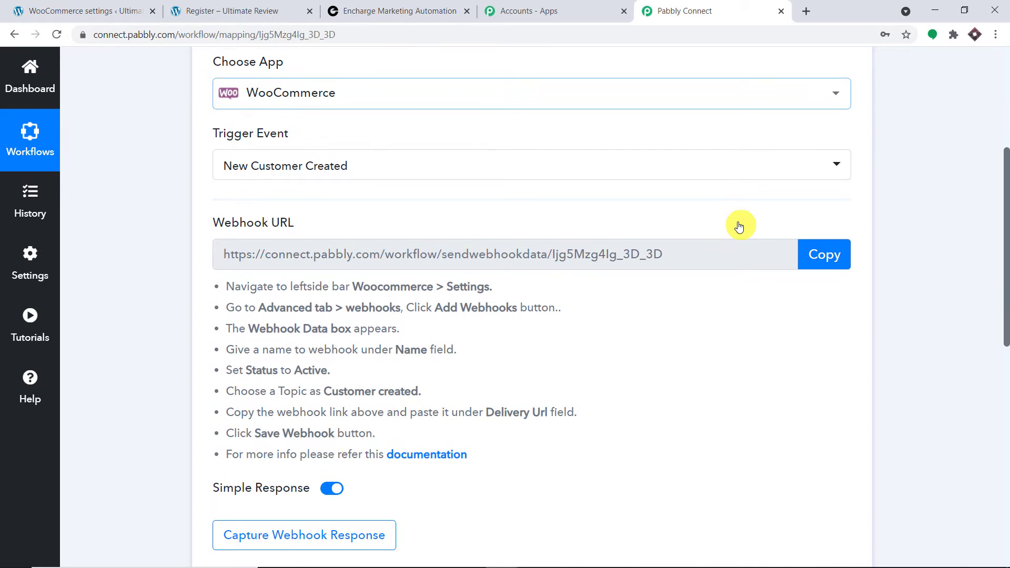
pyautogui.click(458, 173)
pyautogui.scroll(-5, 637, 316)
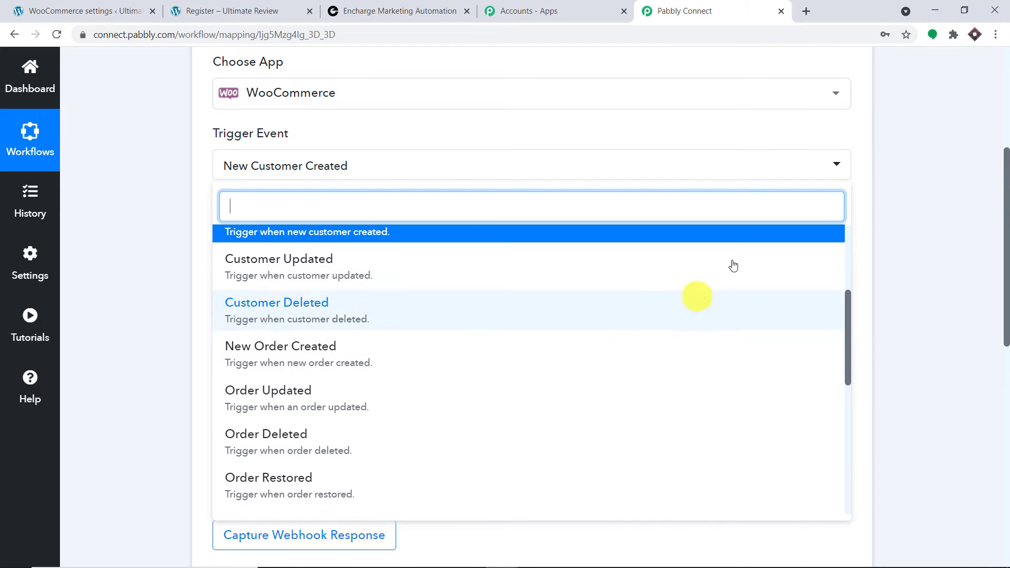
pyautogui.click(910, 143)
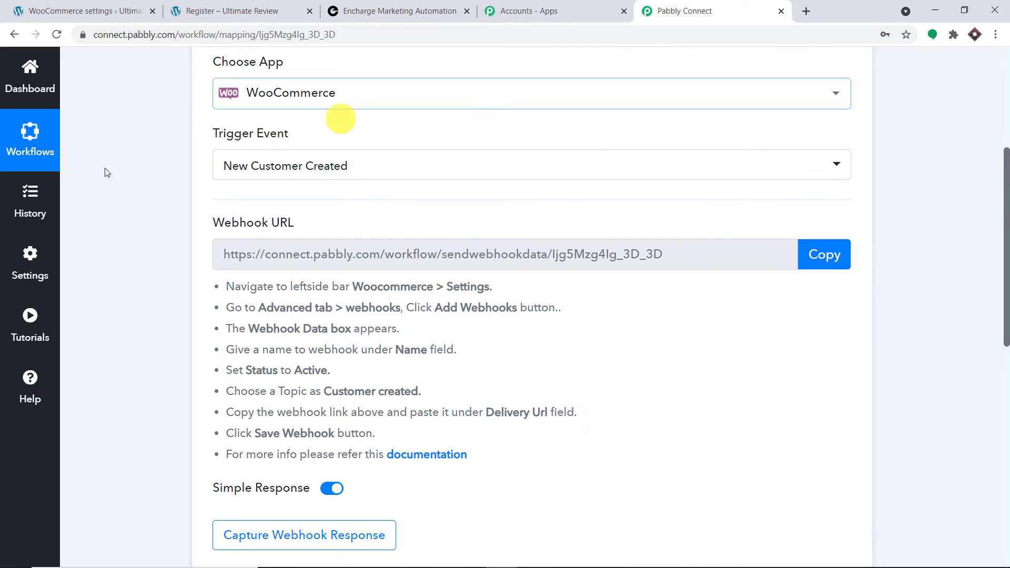
pyautogui.click(30, 379)
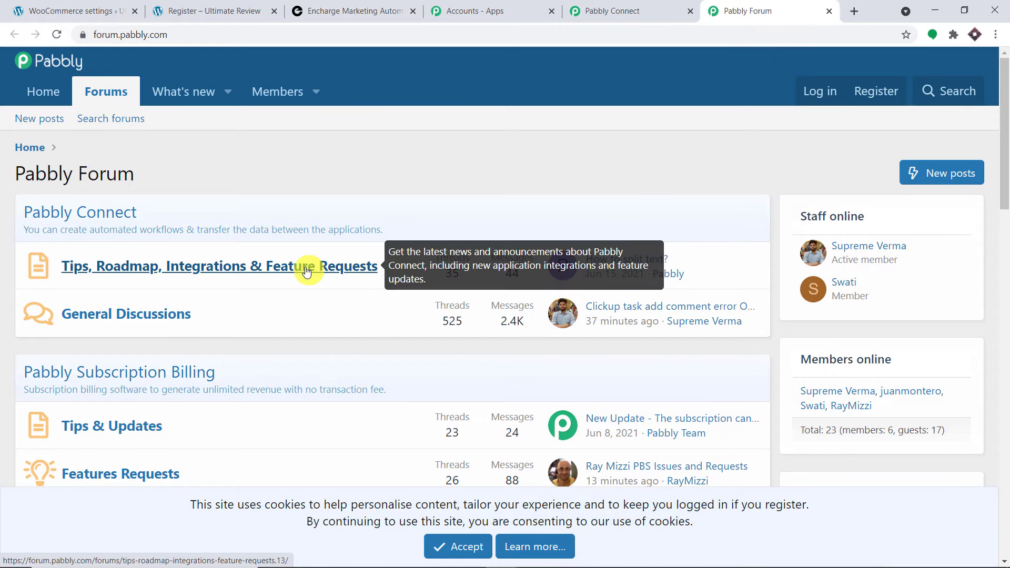
# Close the Pabbly Forum tab and bring the webhook URL instructions into view.
pyautogui.click(829, 10)
pyautogui.scroll(-1, 681, 194)
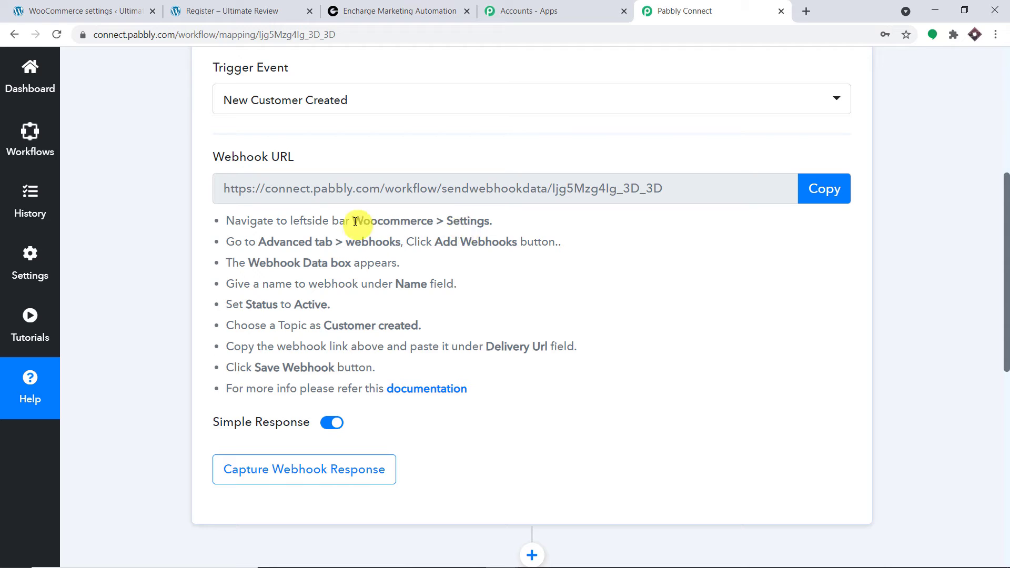
# Log back into the WordPress admin with the admin username.
pyautogui.moveTo(355, 220); pyautogui.dragTo(485, 218)
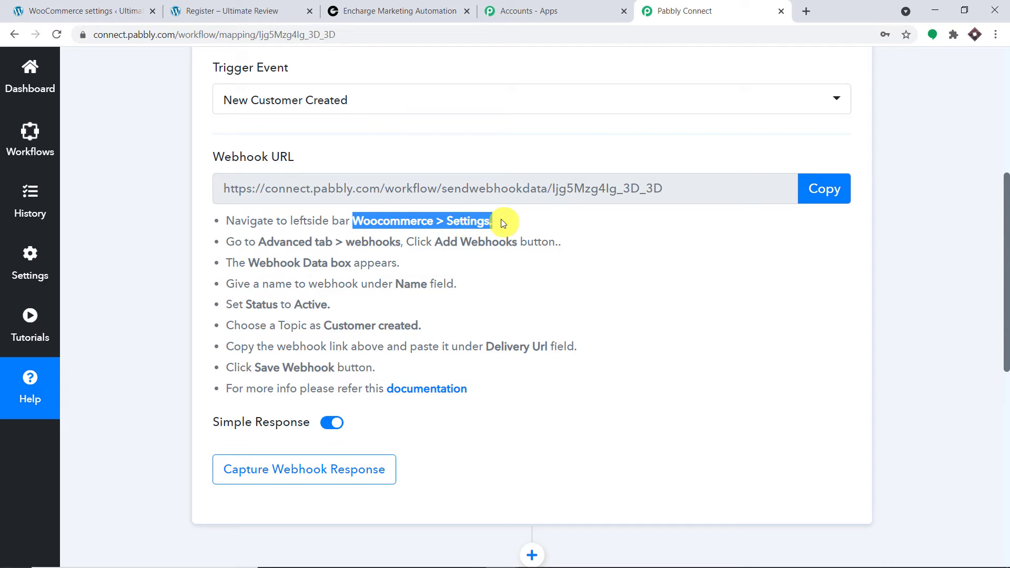
pyautogui.click(132, 10)
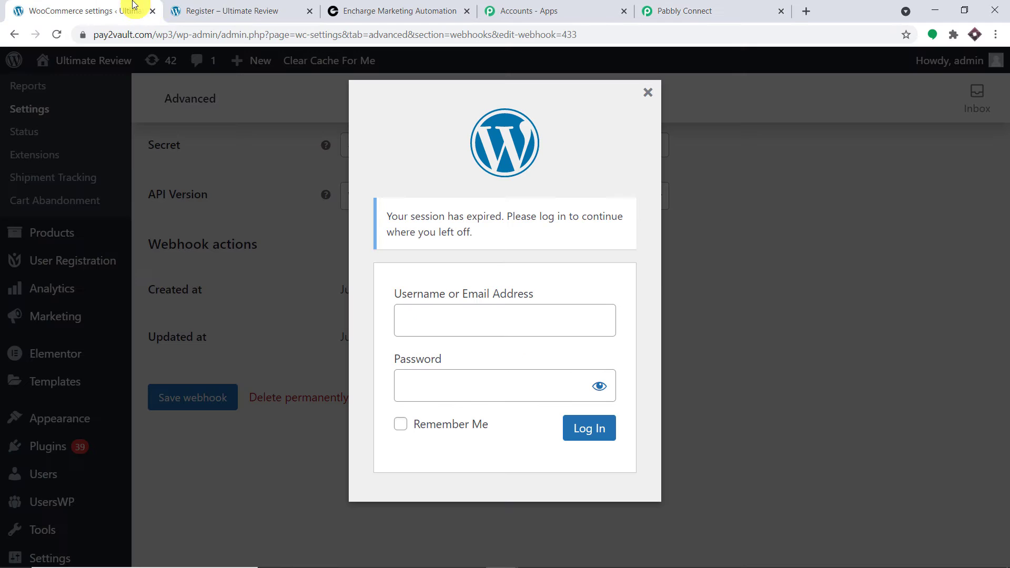
pyautogui.click(200, 11)
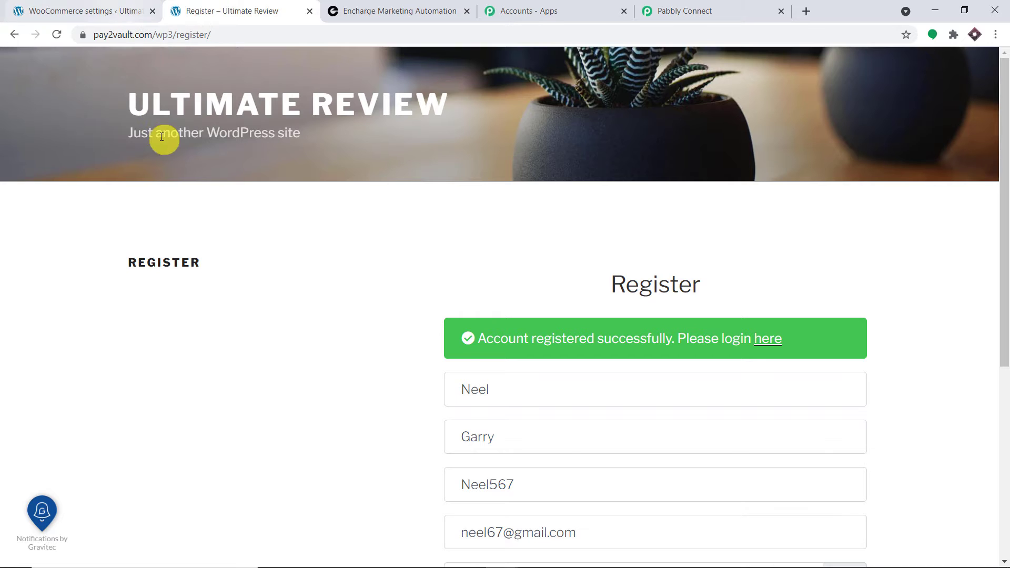
pyautogui.click(118, 10)
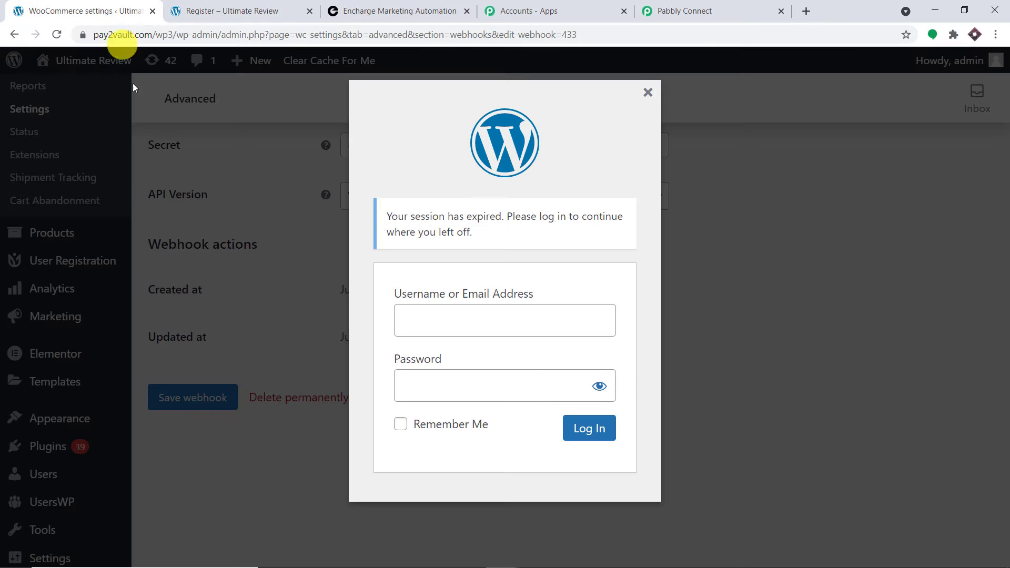
pyautogui.click(433, 319)
pyautogui.write('ad')
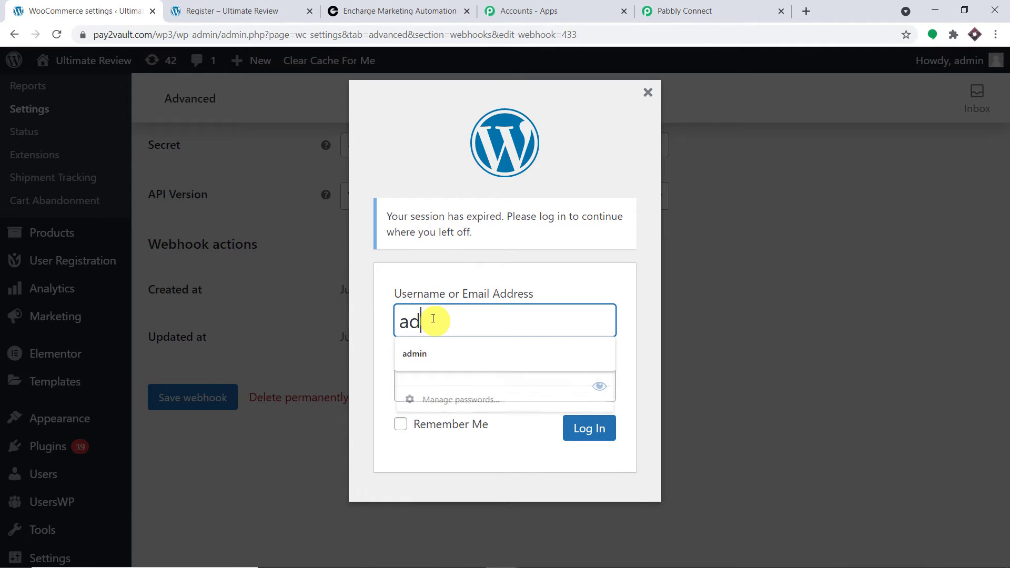
pyautogui.press('BackSpace')
pyautogui.press('BackSpace')
pyautogui.write('a')
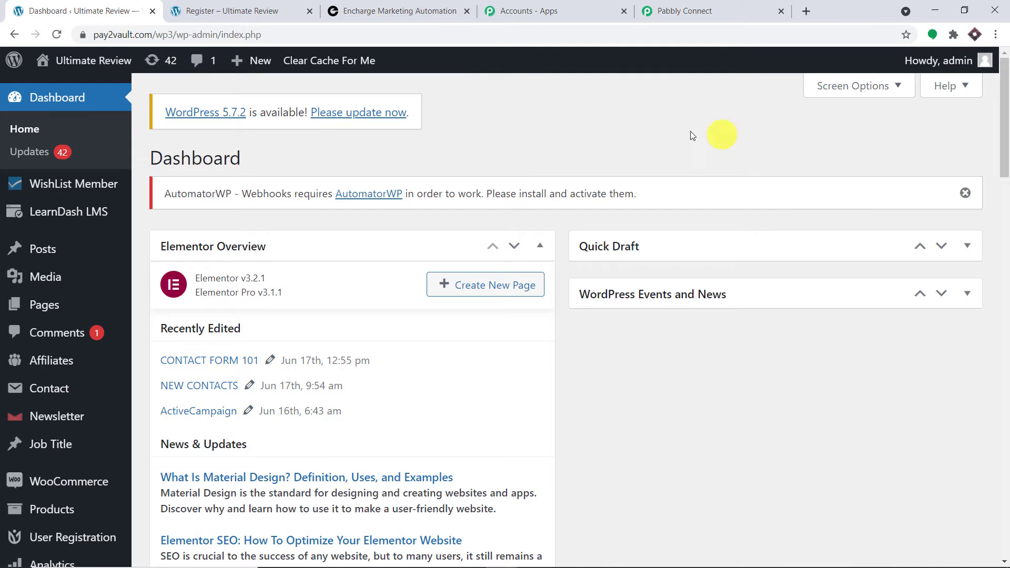
# Open WooCommerce > Settings, checking it against the Pabbly Connect instructions.
pyautogui.scroll(-5, 18, 313)
pyautogui.scroll(-3, 61, 332)
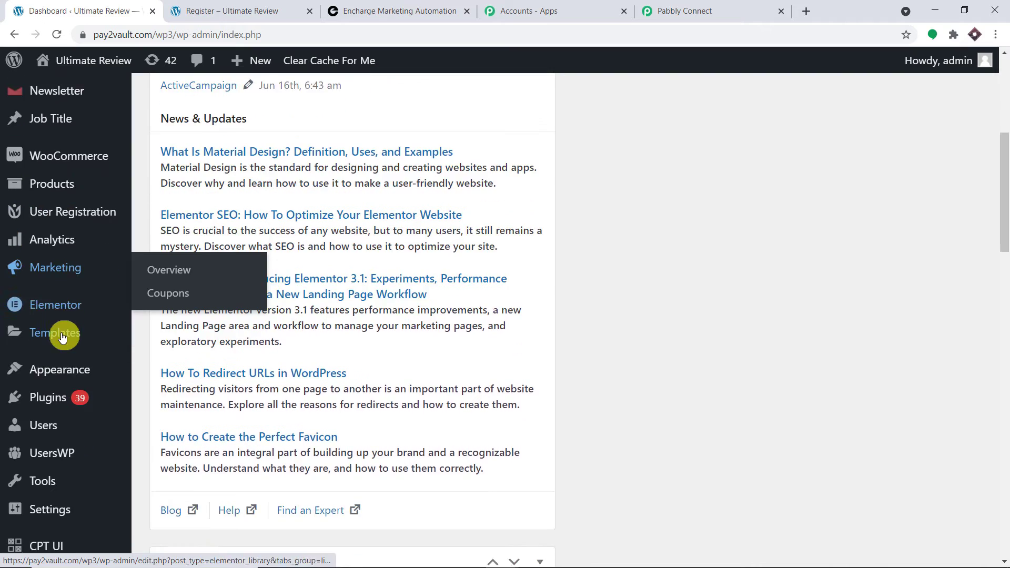
pyautogui.scroll(-3, 79, 333)
pyautogui.scroll(-2, 92, 330)
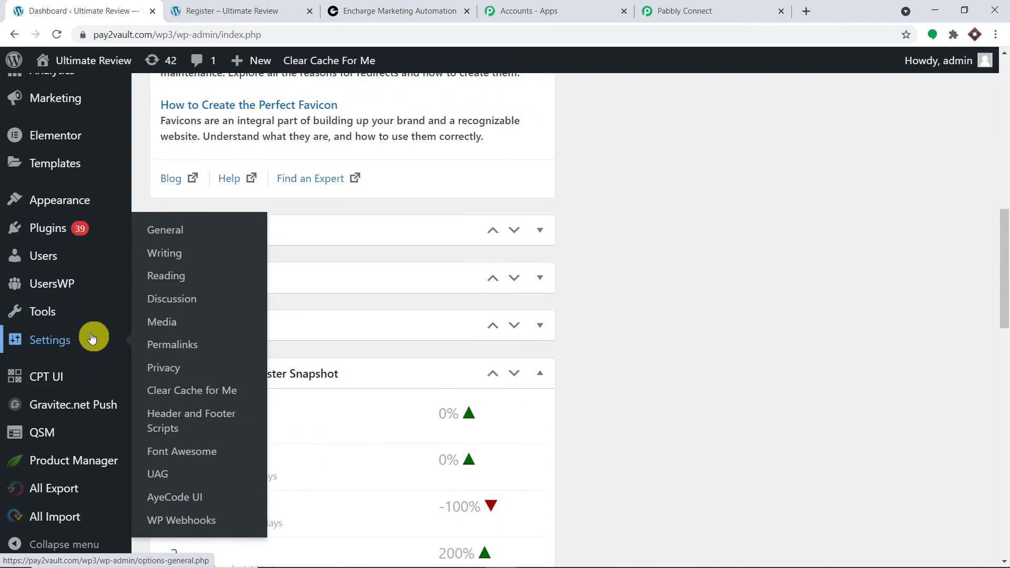
pyautogui.scroll(5, 95, 338)
pyautogui.moveTo(87, 254)
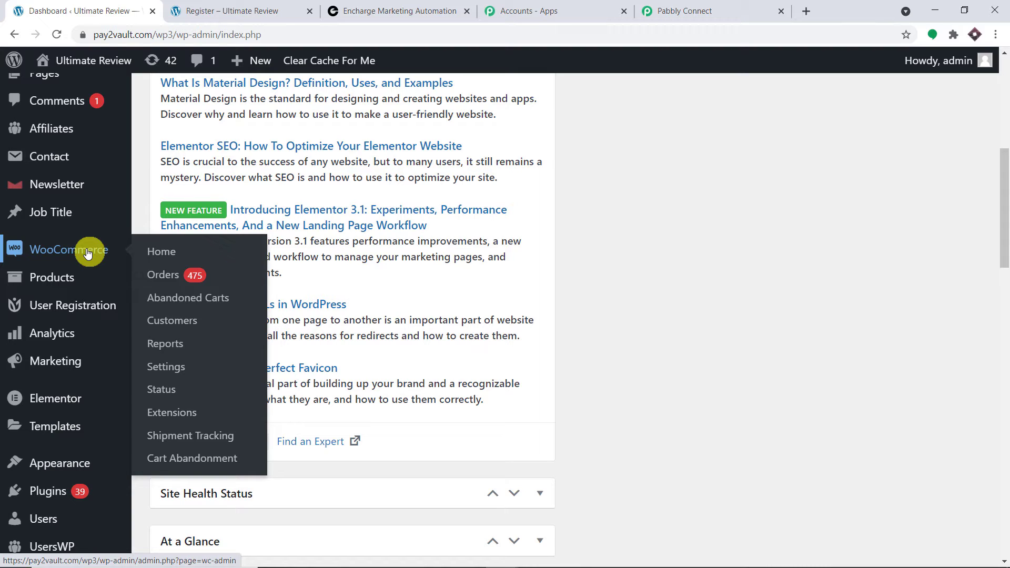
pyautogui.click(164, 372)
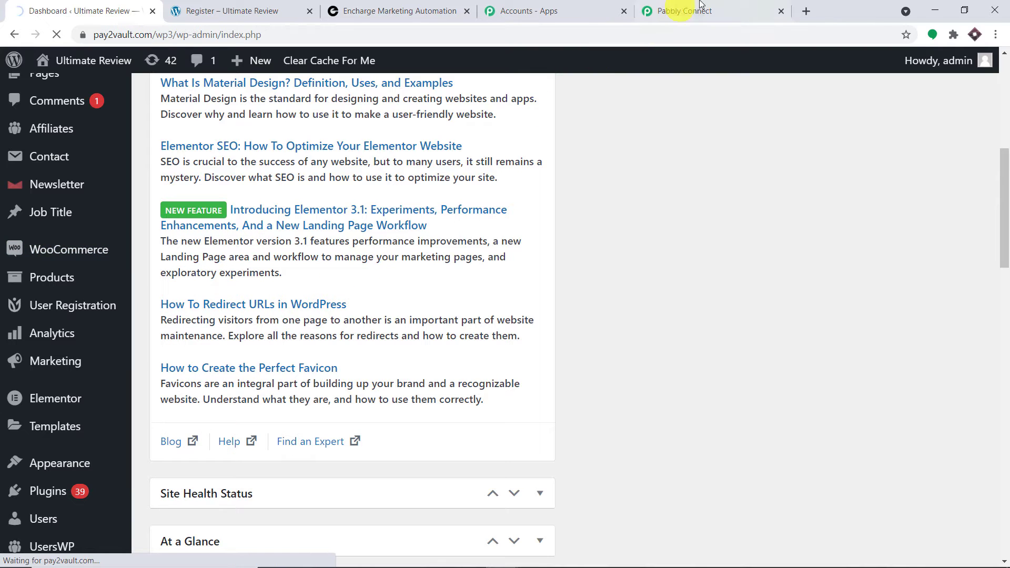
pyautogui.click(677, 11)
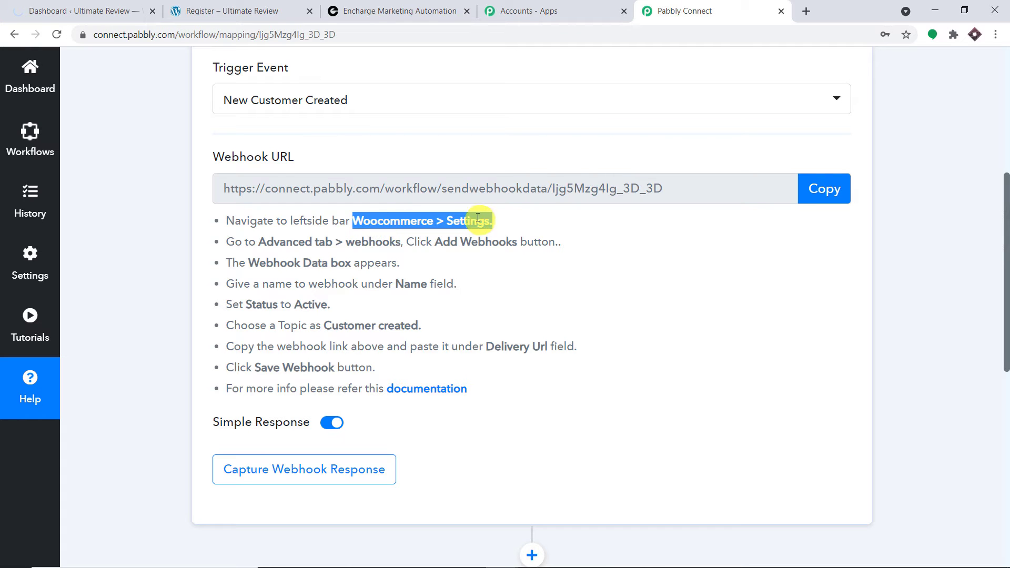
pyautogui.click(92, 9)
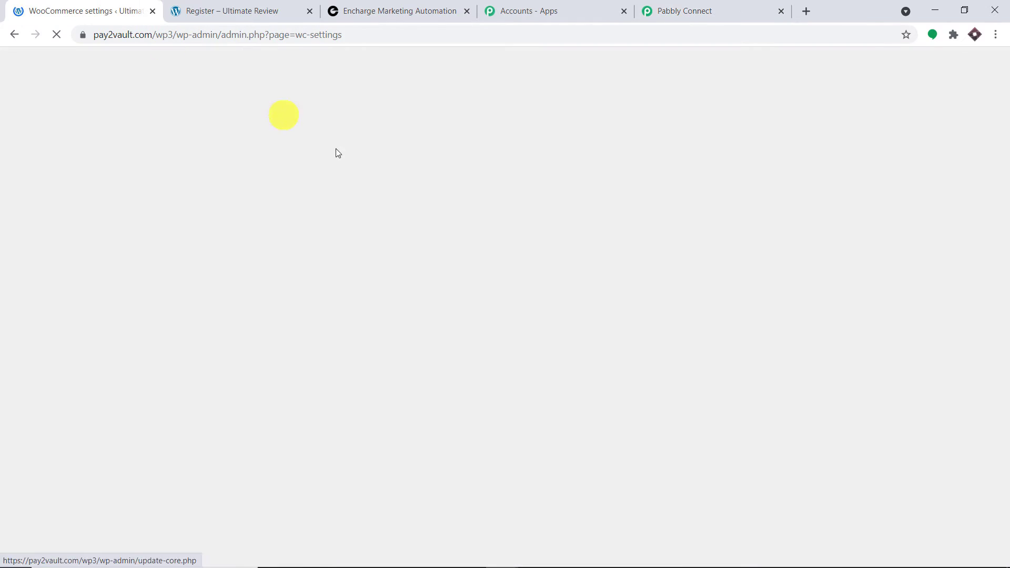
pyautogui.click(705, 9)
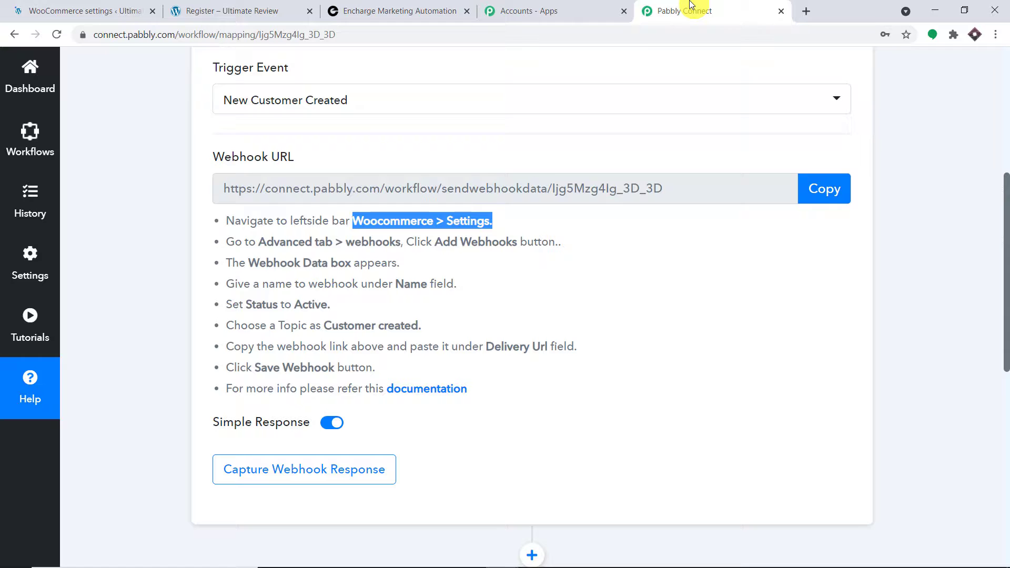
# Open Advanced > Webhooks, listing three existing webhooks, and review the Webhook Data instructions.
pyautogui.moveTo(258, 242); pyautogui.dragTo(402, 248)
pyautogui.click(127, 9)
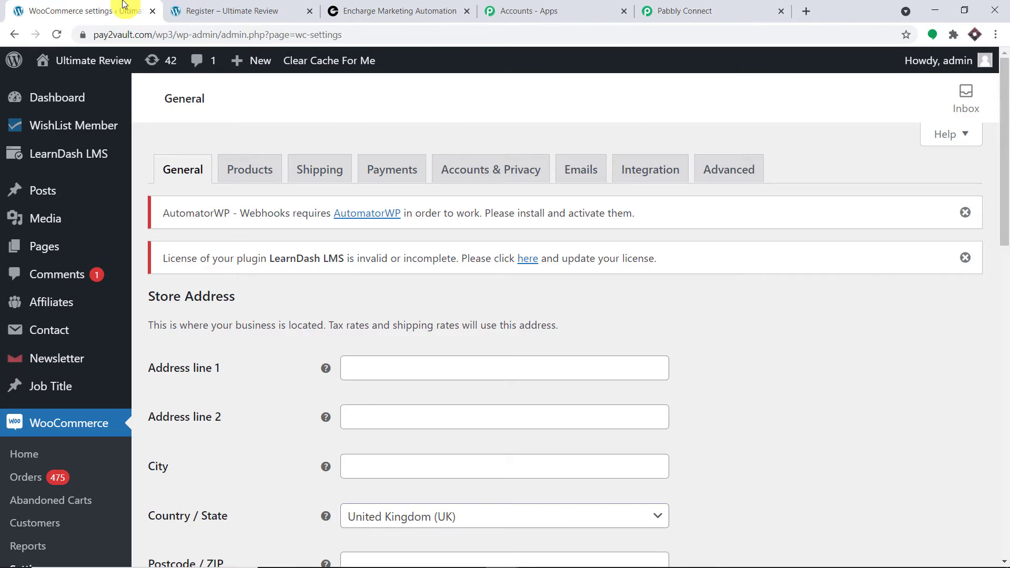
pyautogui.click(747, 177)
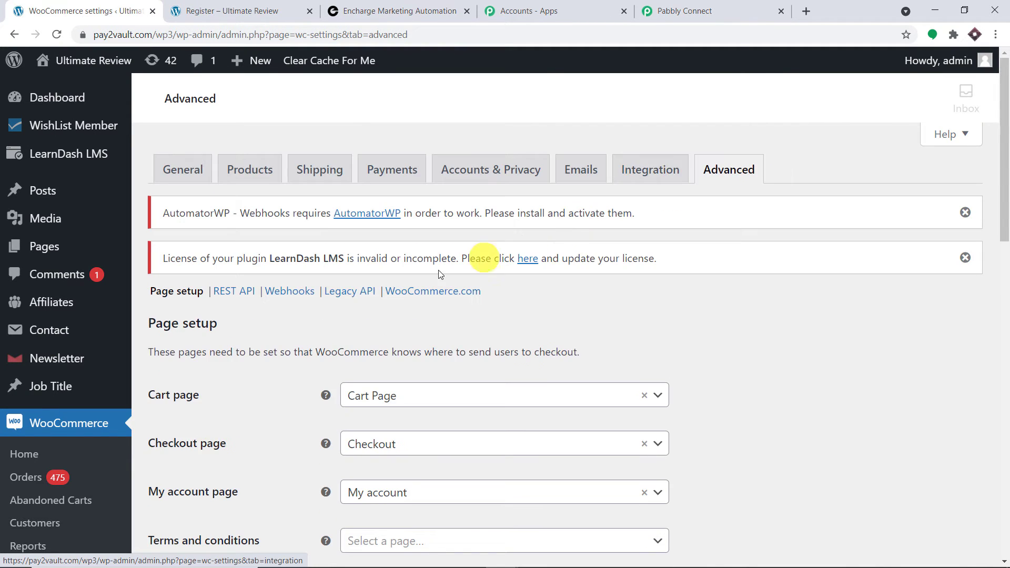
pyautogui.click(292, 292)
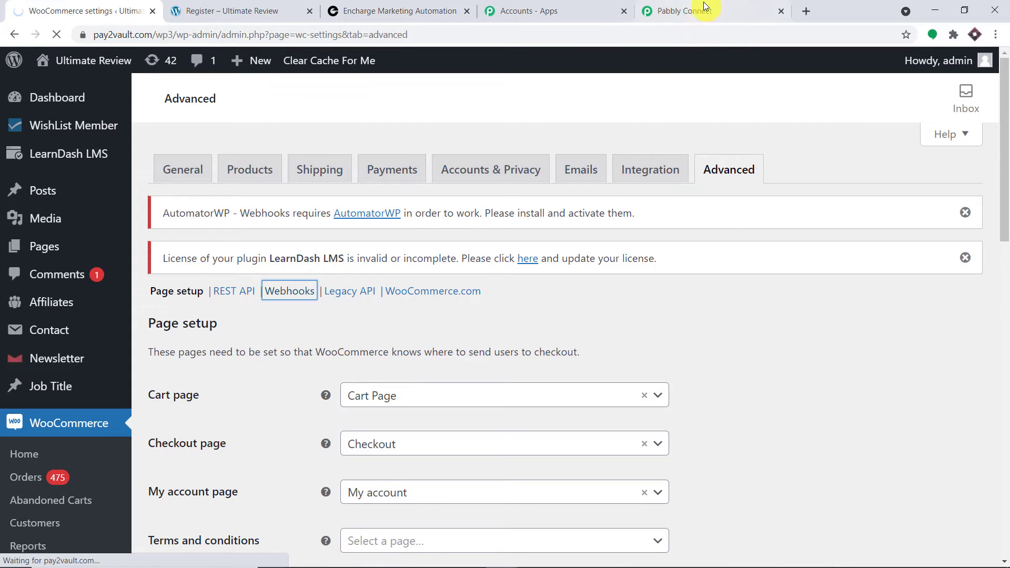
pyautogui.click(687, 9)
pyautogui.moveTo(401, 263); pyautogui.dragTo(251, 260)
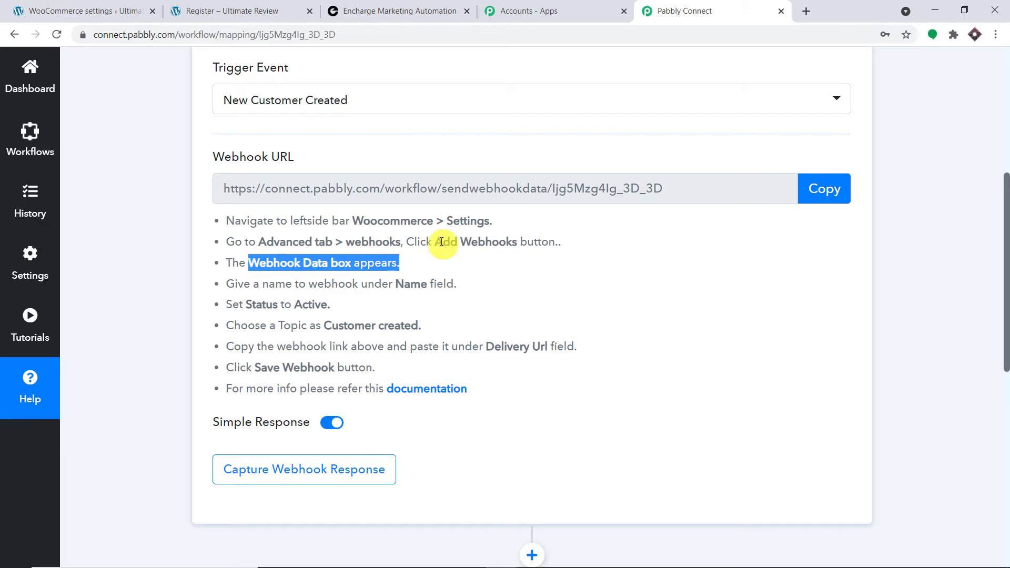
pyautogui.moveTo(443, 242); pyautogui.dragTo(560, 243)
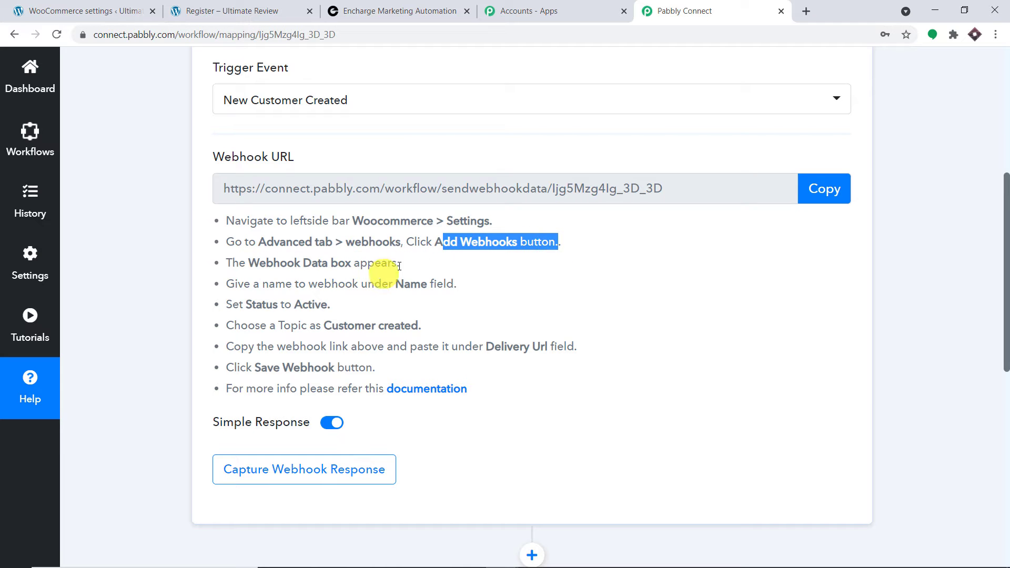
pyautogui.moveTo(400, 263); pyautogui.dragTo(251, 262)
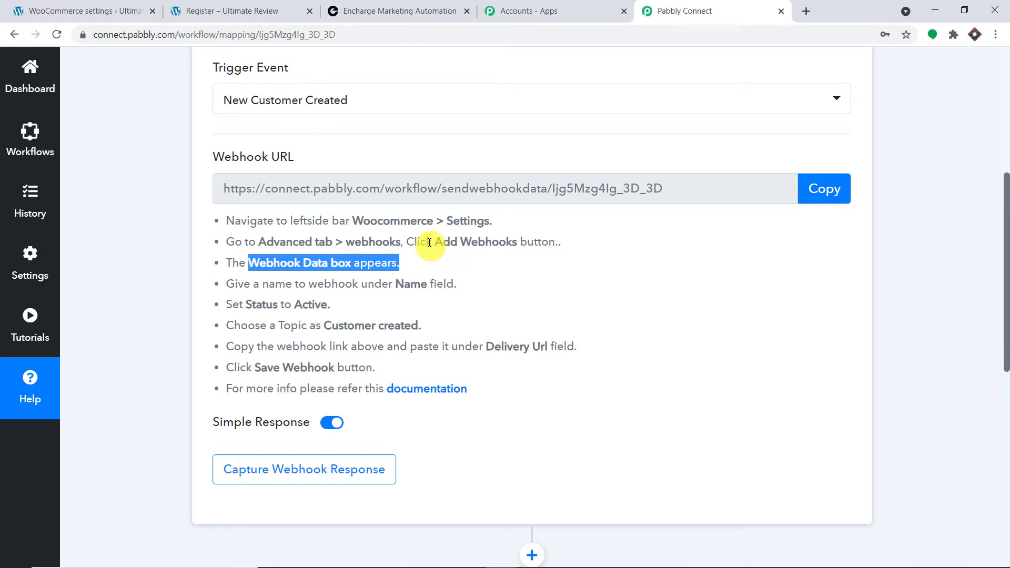
pyautogui.click(32, 10)
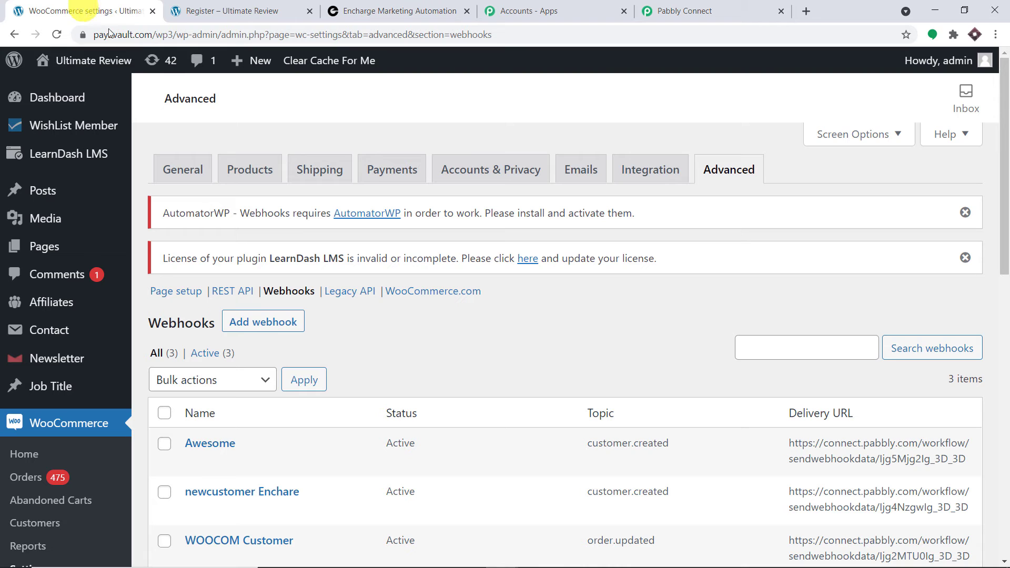
# Add a new webhook named 'WooCommerce Encharge'.
pyautogui.click(263, 323)
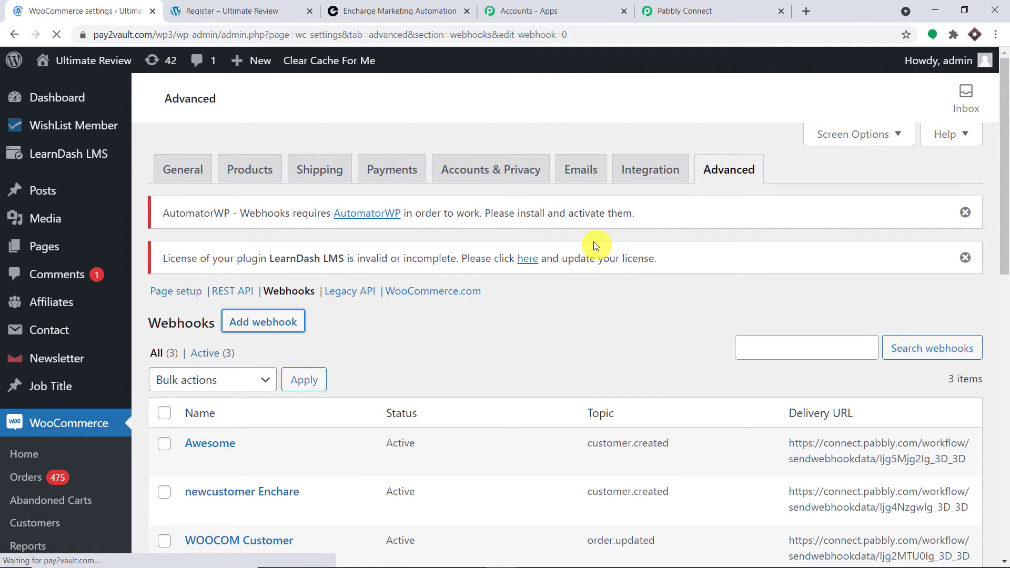
pyautogui.scroll(-2, 594, 242)
pyautogui.scroll(-1, 594, 244)
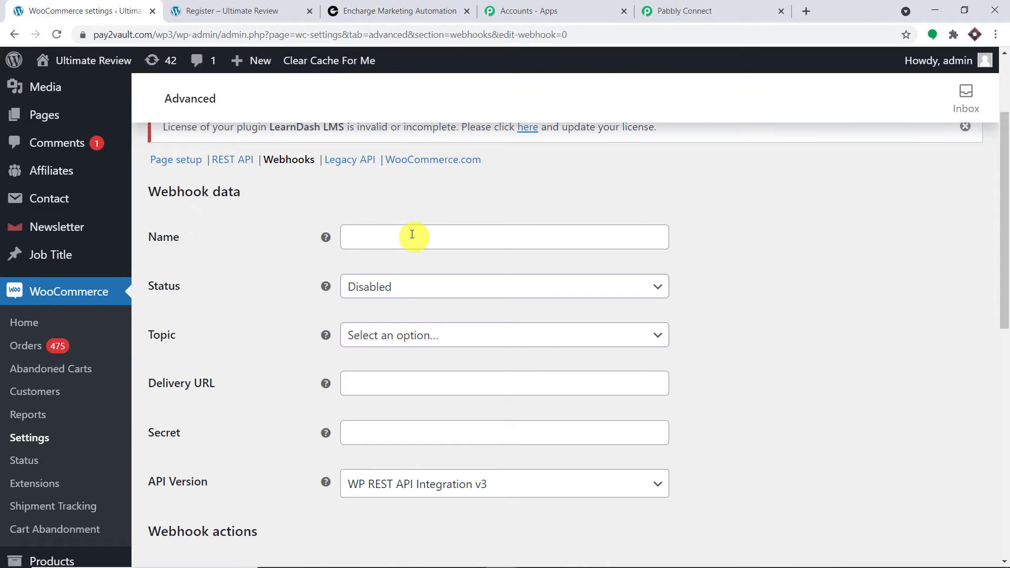
pyautogui.click(648, 12)
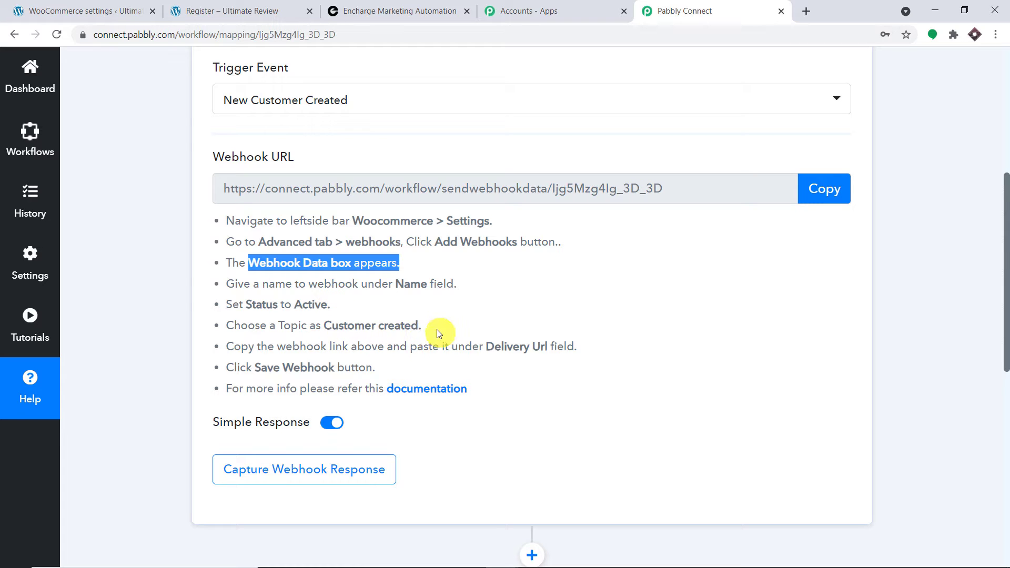
pyautogui.click(73, 11)
pyautogui.click(384, 245)
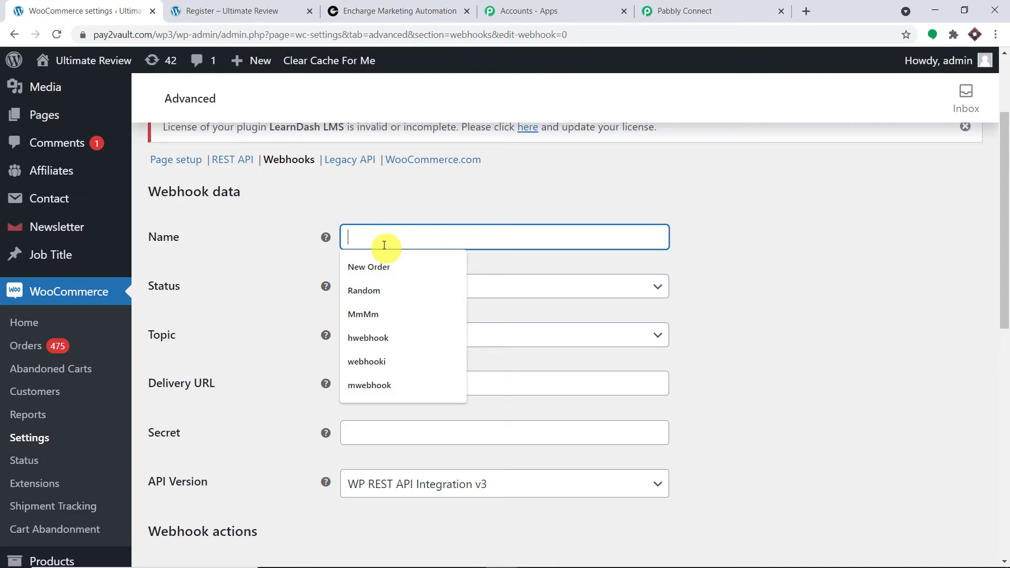
pyautogui.write('G')
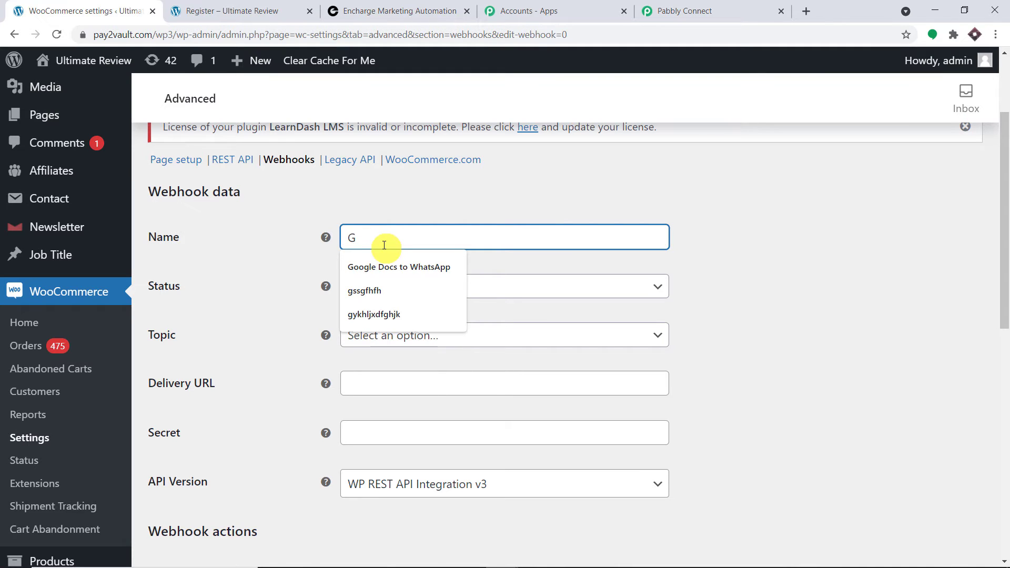
pyautogui.press('BackSpace')
pyautogui.write('W')
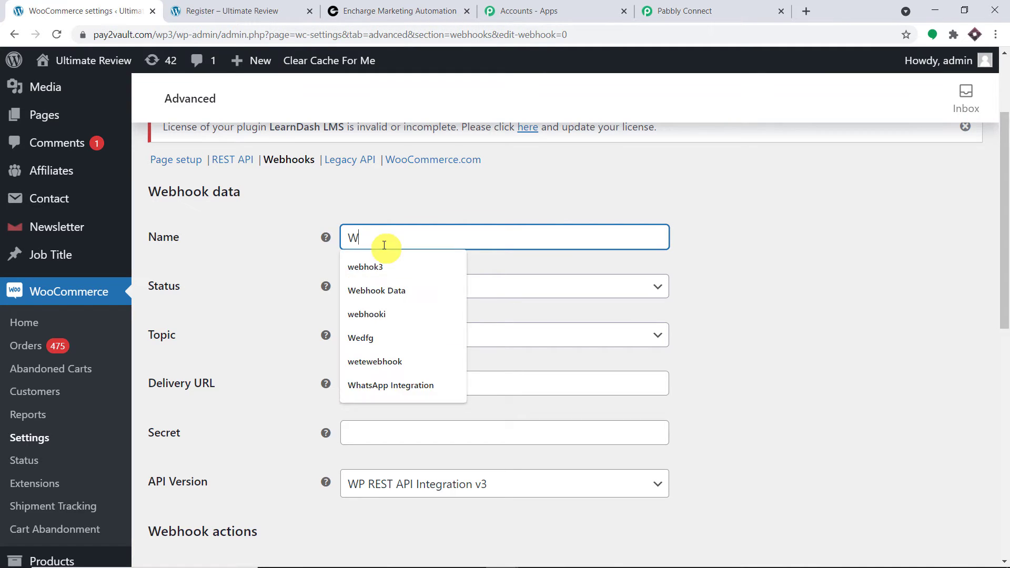
pyautogui.write('ooComme')
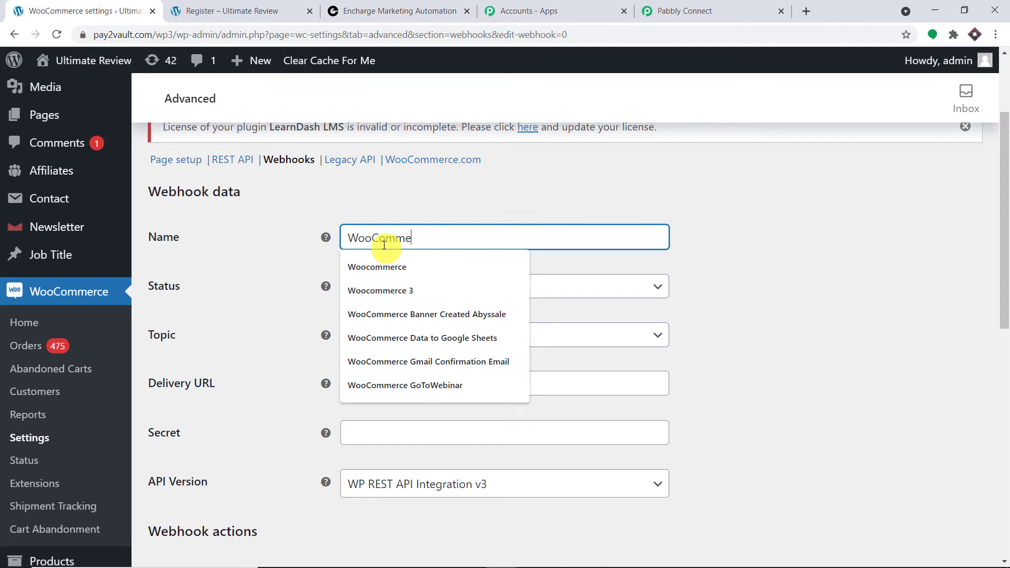
pyautogui.write('rce Encharge')
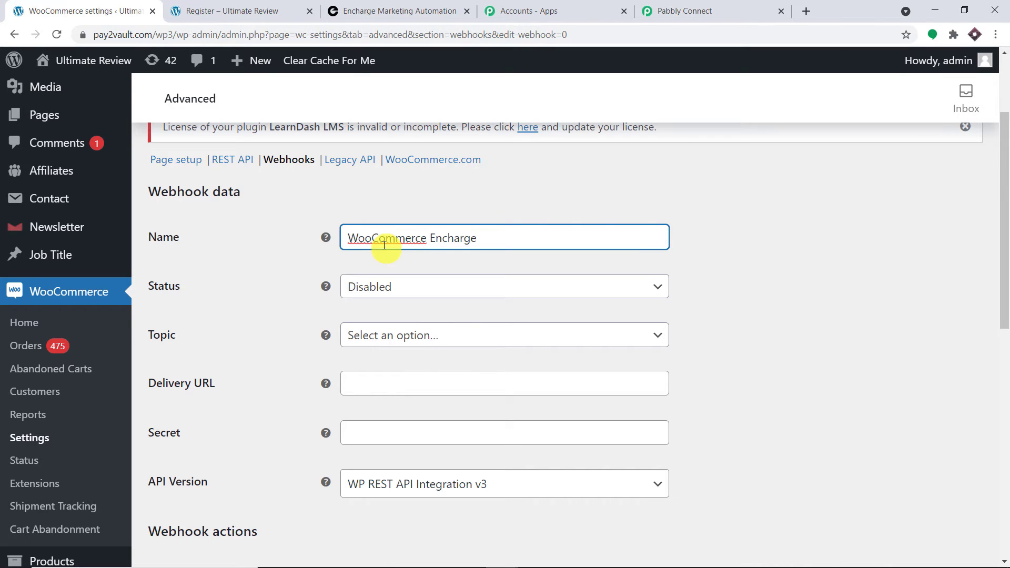
pyautogui.click(530, 194)
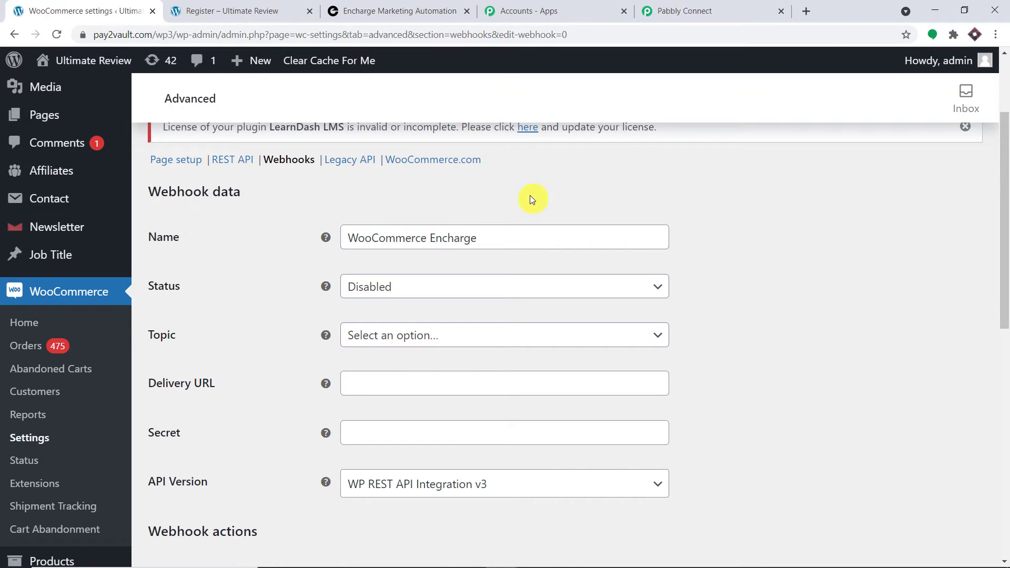
# Set Status to Active and Topic to Customer created, then copy the Pabbly Connect webhook URL.
pyautogui.scroll(-1, 529, 194)
pyautogui.click(510, 224)
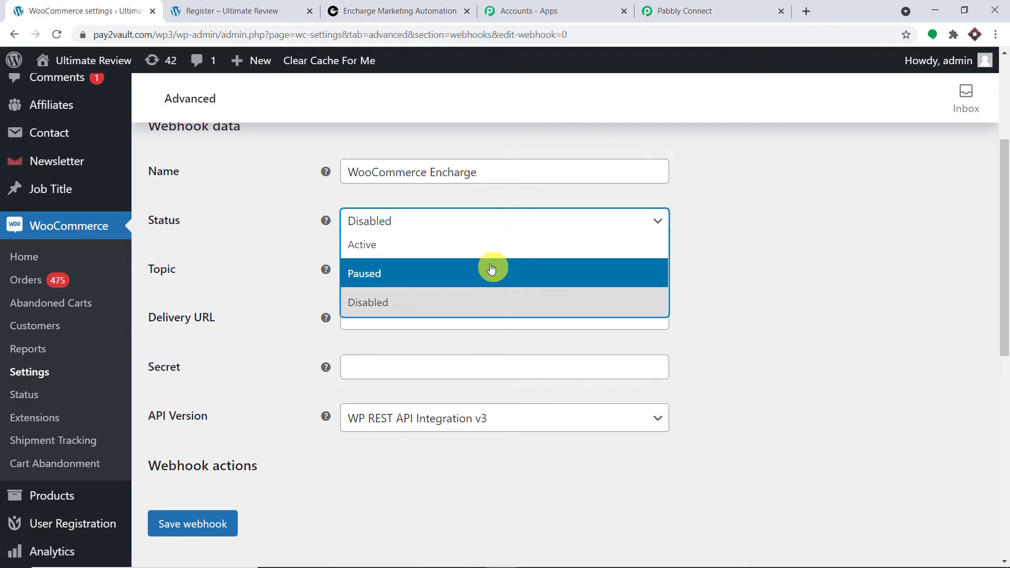
pyautogui.click(494, 252)
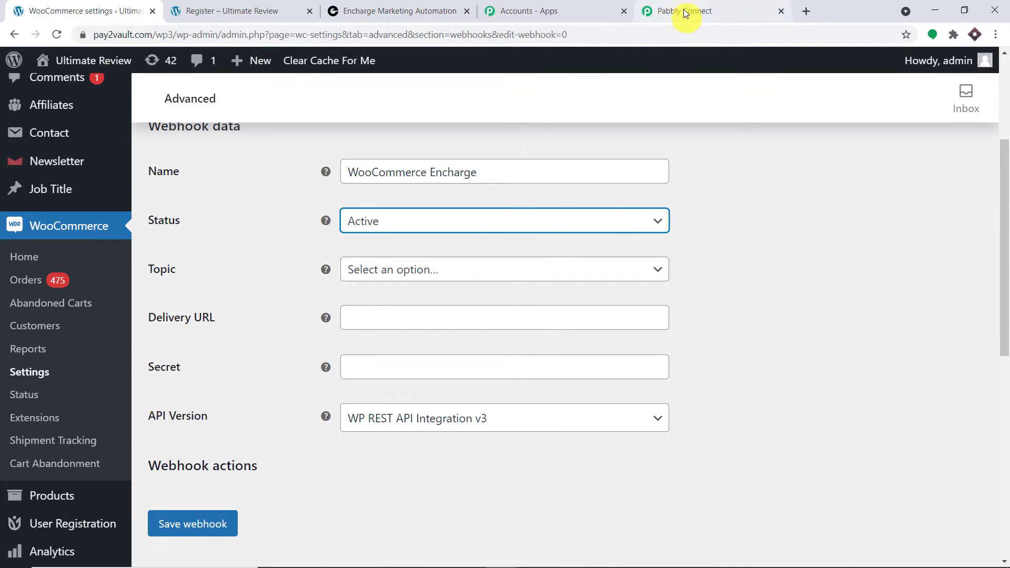
pyautogui.click(683, 11)
pyautogui.click(84, 10)
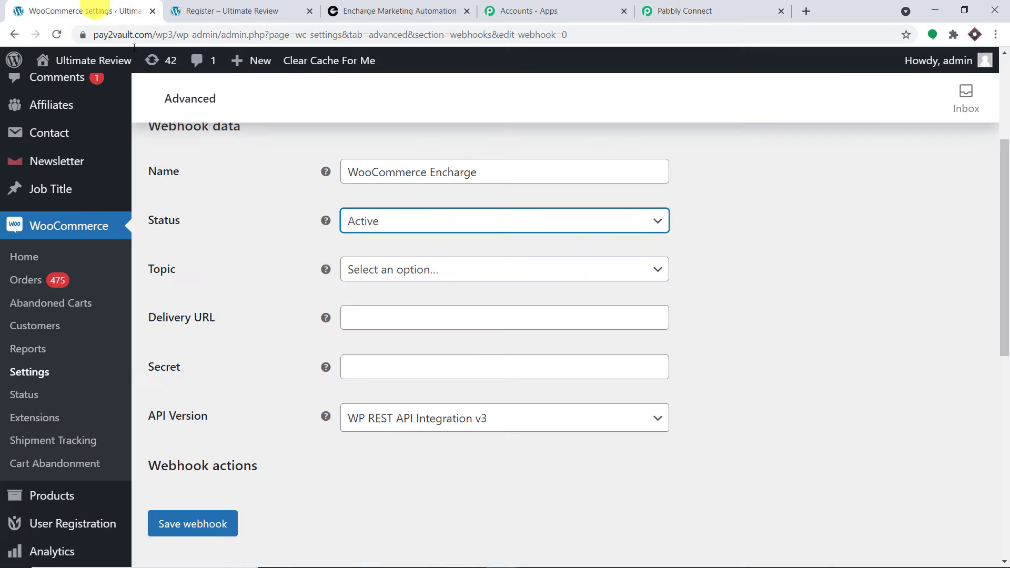
pyautogui.click(437, 271)
pyautogui.scroll(-4, 472, 368)
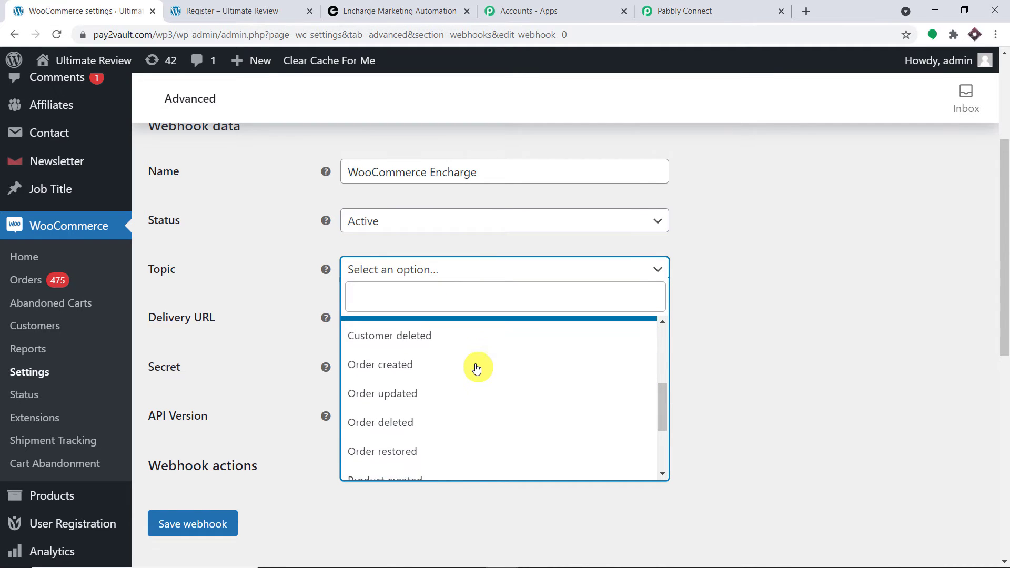
pyautogui.scroll(1, 476, 366)
pyautogui.click(471, 355)
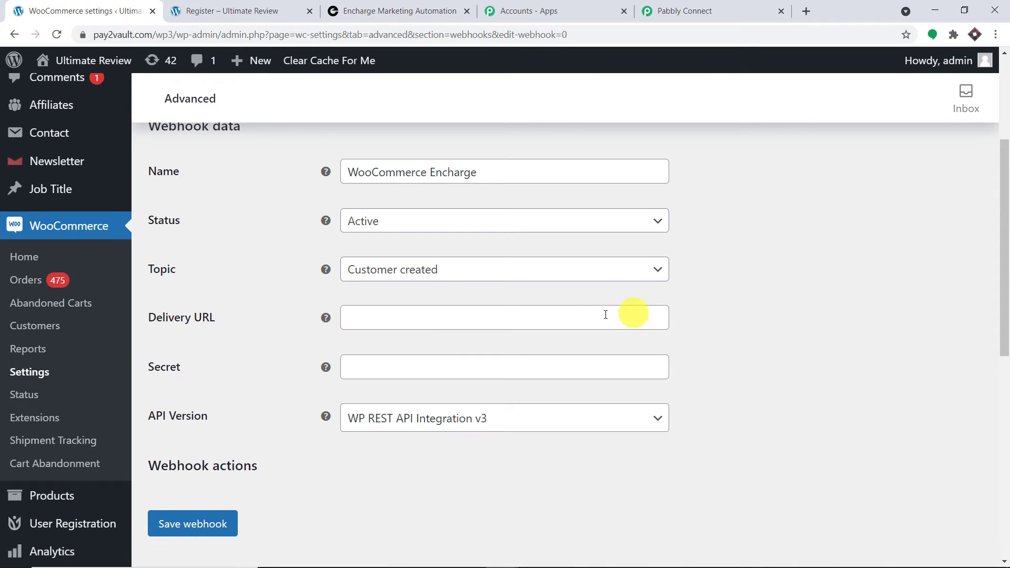
pyautogui.click(744, 8)
pyautogui.click(834, 192)
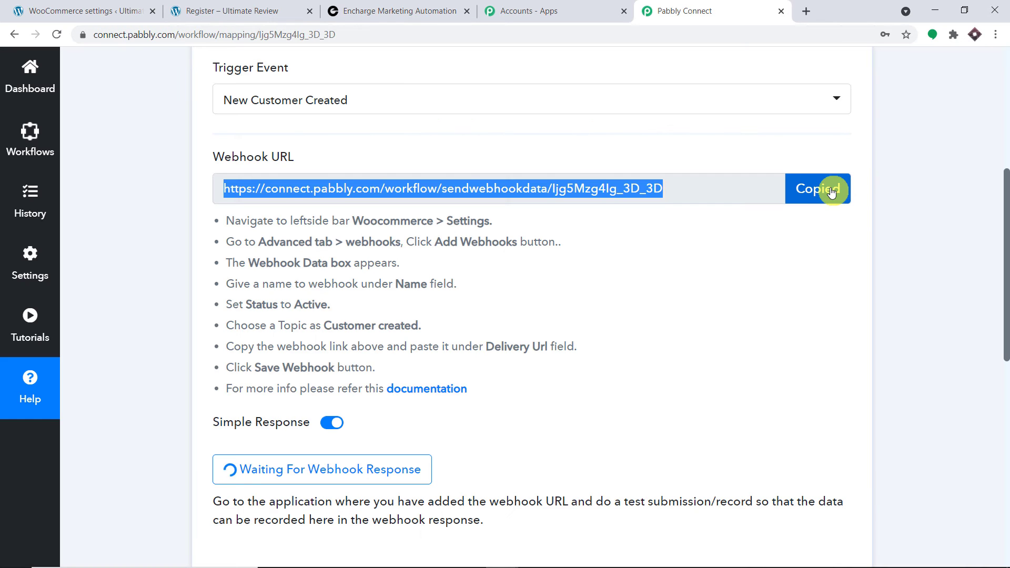
# Paste the Pabbly Connect webhook URL into the webhook's Delivery URL field.
pyautogui.click(84, 11)
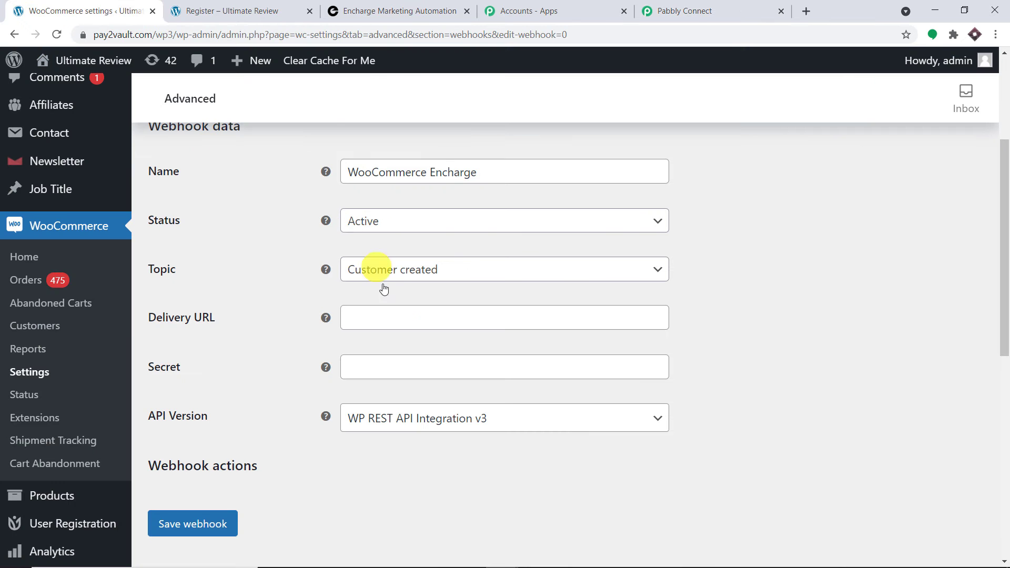
pyautogui.click(418, 320)
pyautogui.rightClick(418, 320)
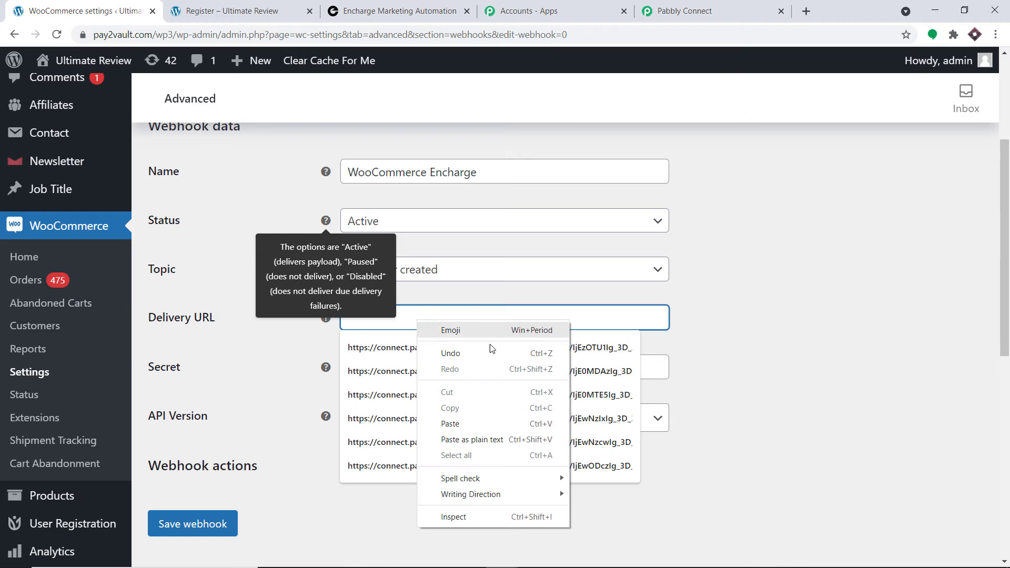
pyautogui.click(492, 421)
pyautogui.scroll(-1, 605, 330)
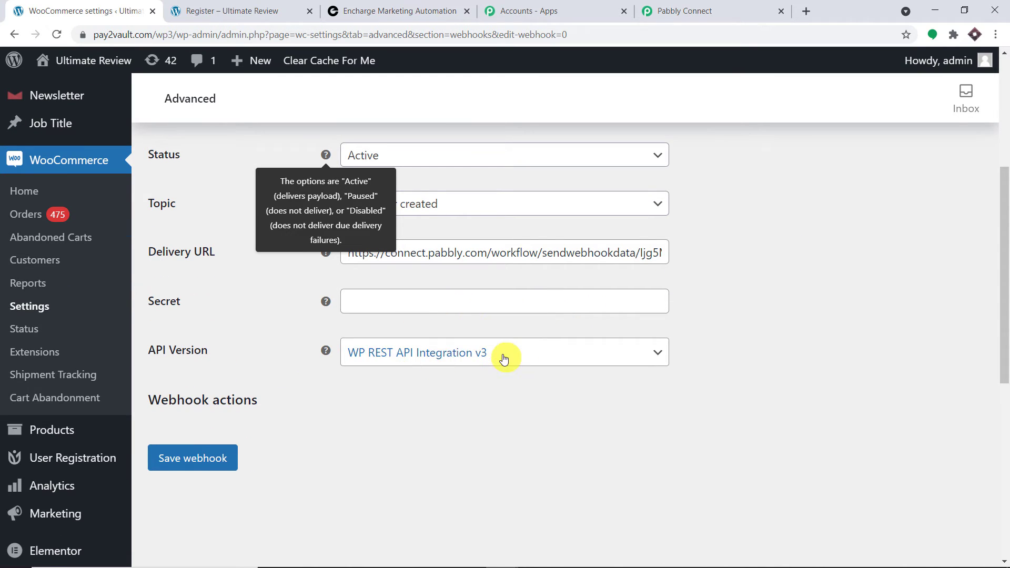
# Save the webhook and highlight the webhook-updated confirmation notice.
pyautogui.click(206, 456)
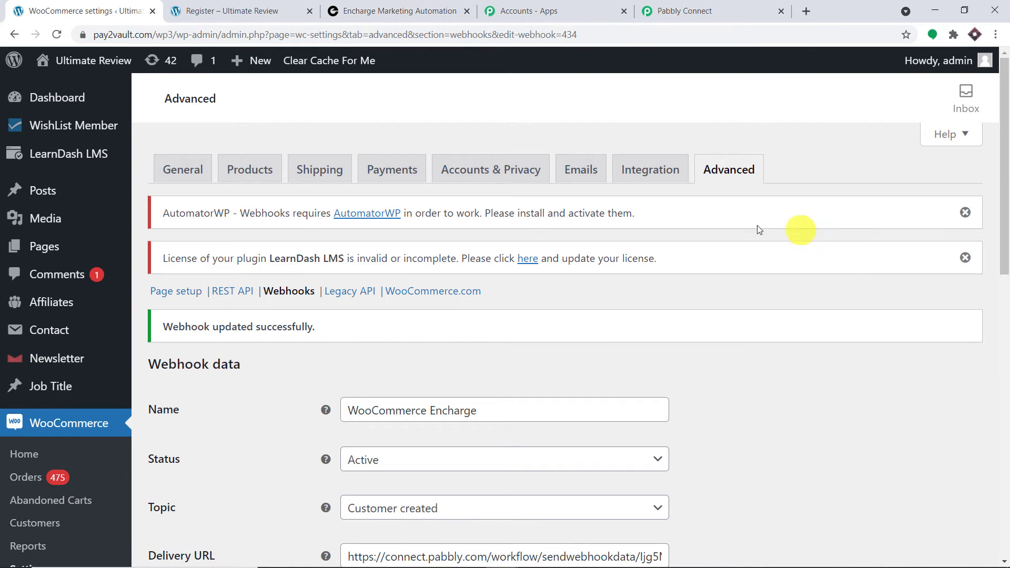
pyautogui.scroll(-1, 736, 221)
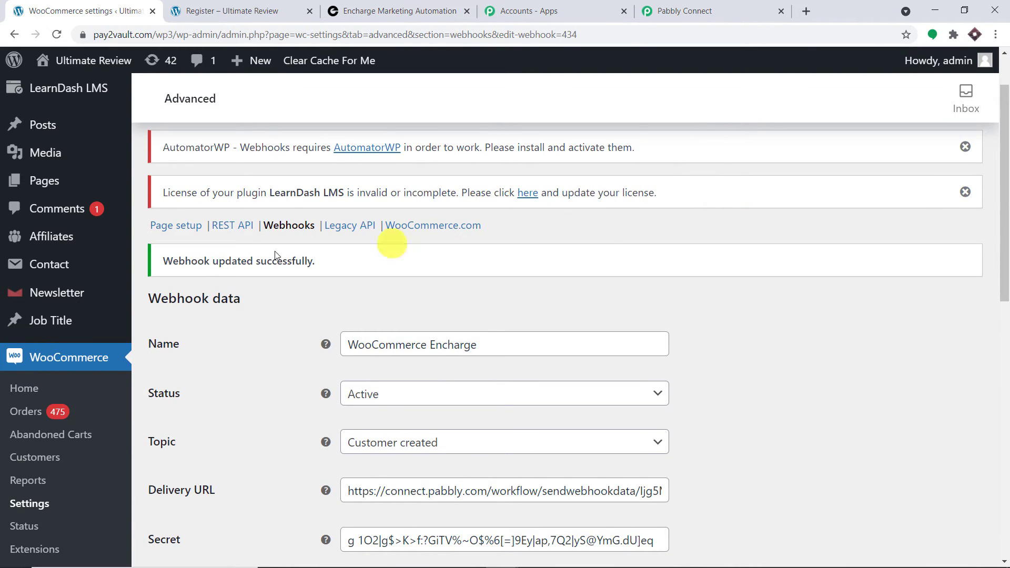
pyautogui.moveTo(162, 261); pyautogui.dragTo(354, 263)
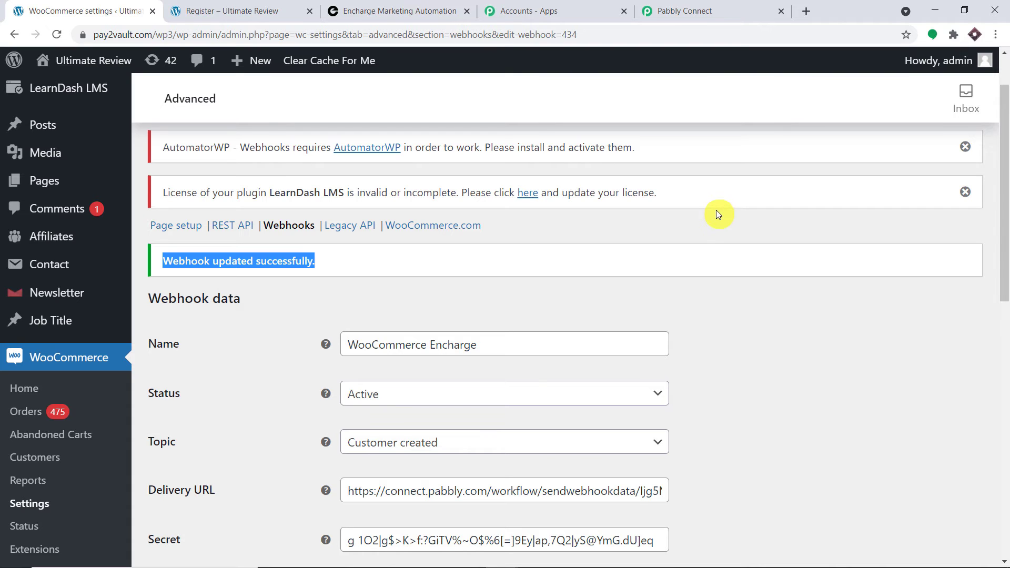
pyautogui.click(735, 6)
# Recapture the WooCommerce webhook response in Pabbly Connect.
pyautogui.scroll(-3, 699, 146)
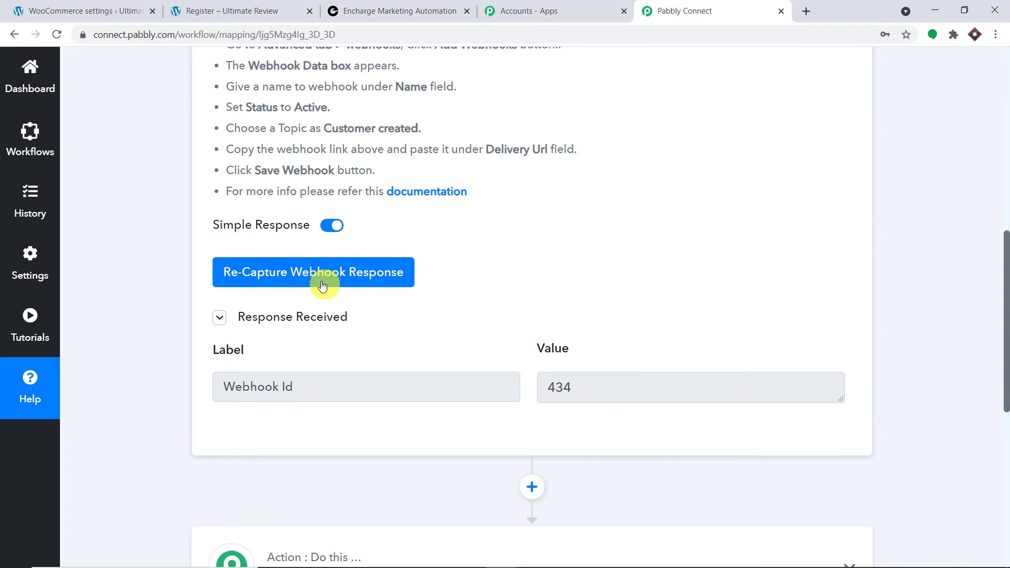
pyautogui.click(322, 286)
pyautogui.click(494, 420)
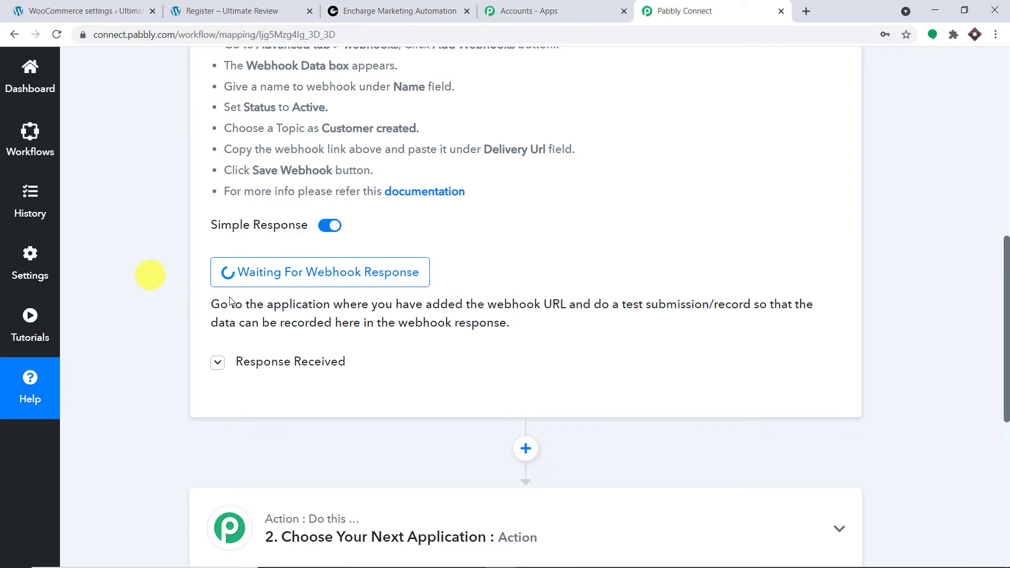
# Open the public Ultimate Review site and its store in new tabs.
pyautogui.click(130, 5)
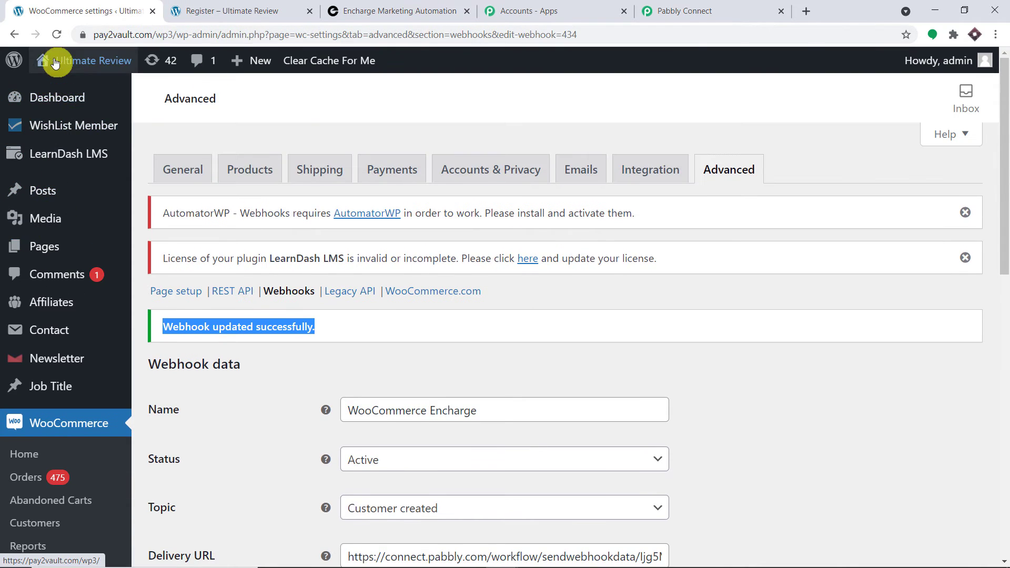
pyautogui.moveTo(58, 60)
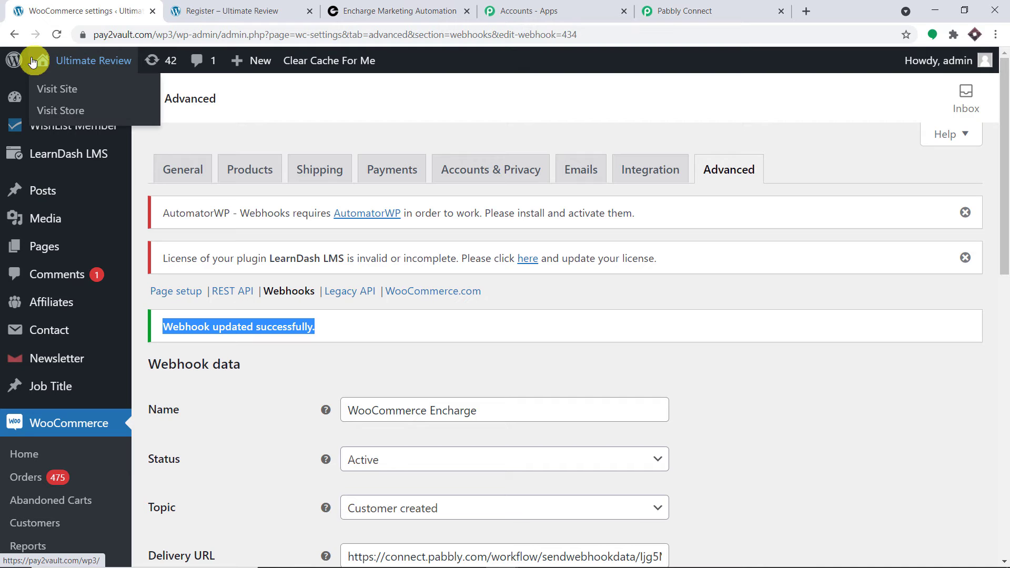
pyautogui.rightClick(62, 91)
pyautogui.click(84, 95)
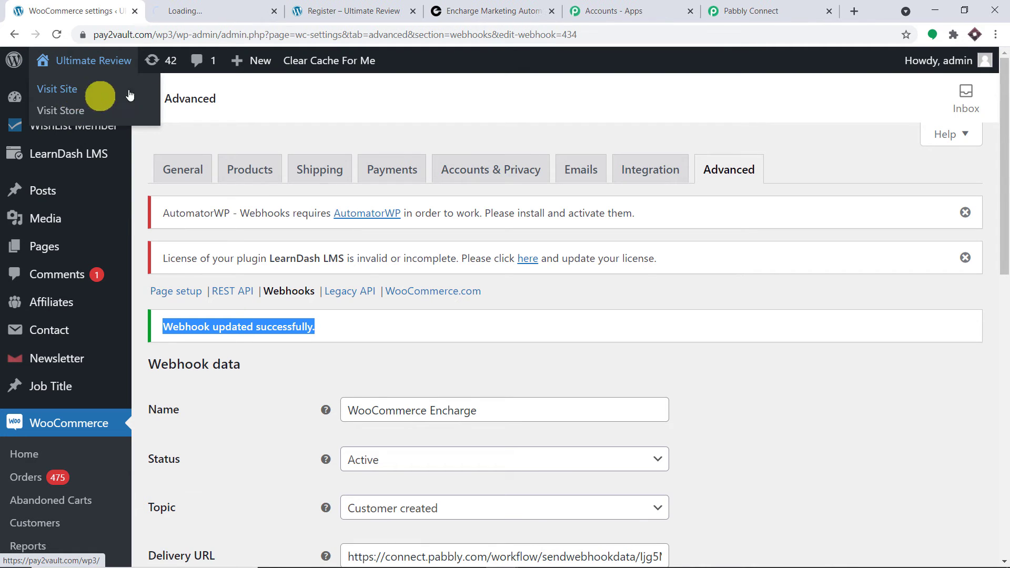
pyautogui.click(224, 6)
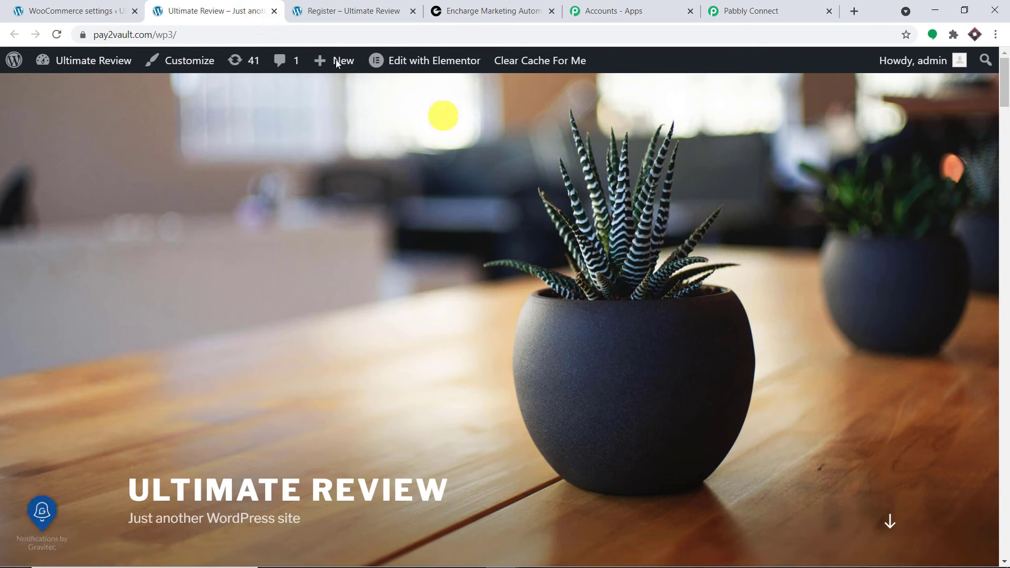
pyautogui.click(74, 10)
pyautogui.moveTo(94, 60)
pyautogui.rightClick(74, 115)
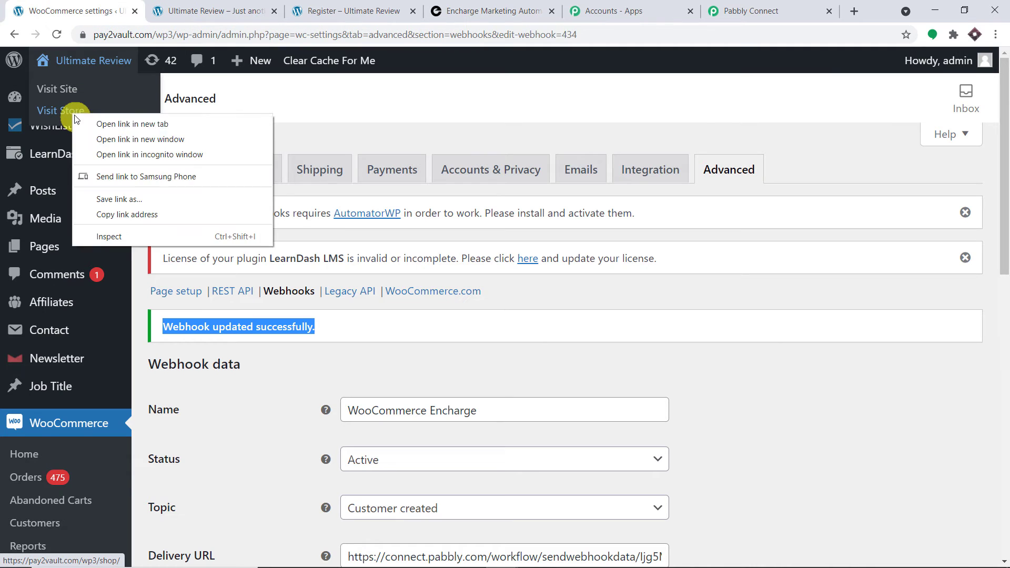
pyautogui.click(132, 123)
pyautogui.click(328, 8)
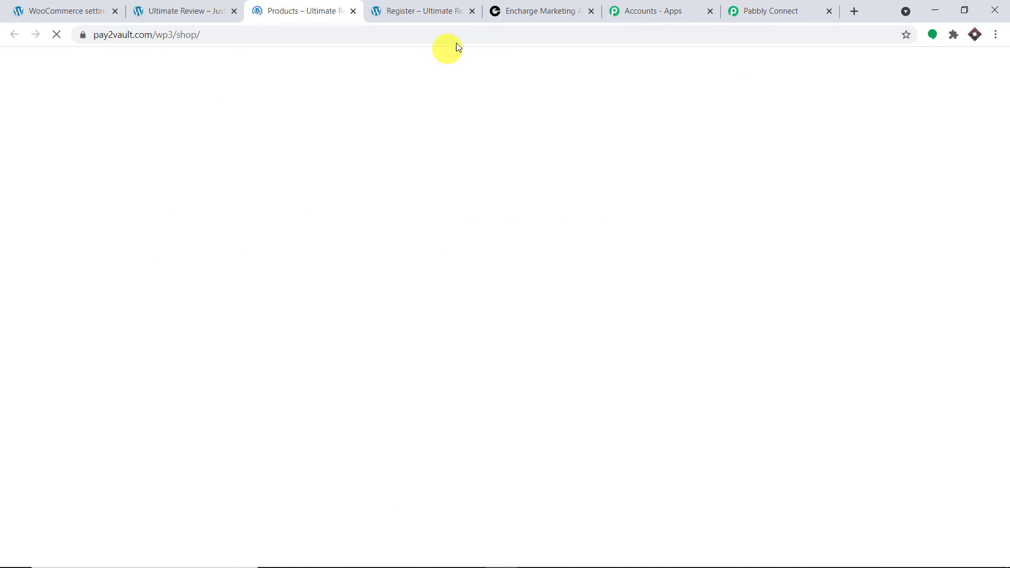
# Log out via the store's Meta widget, then go to the Register page.
pyautogui.scroll(-15, 954, 151)
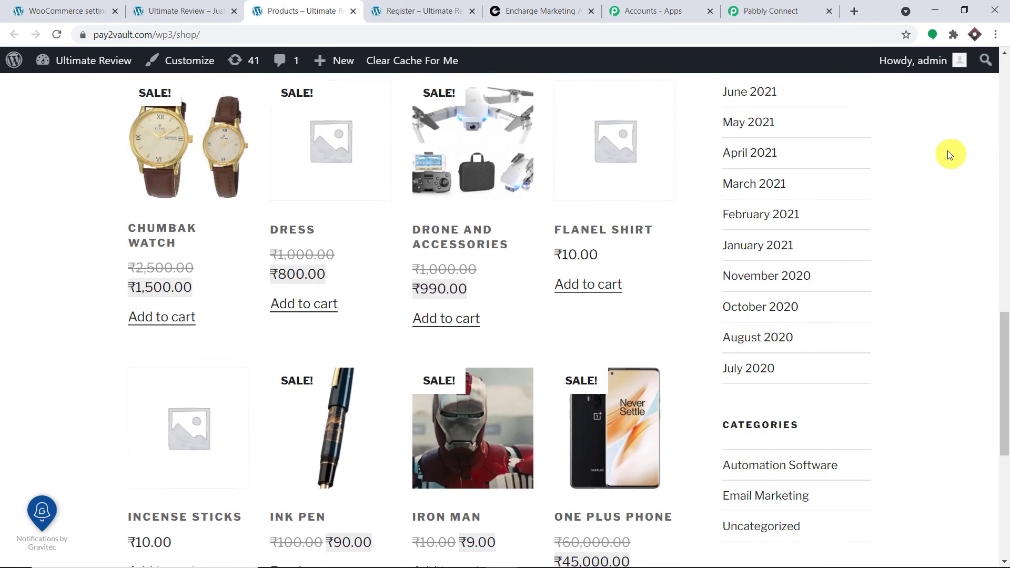
pyautogui.scroll(-7, 948, 151)
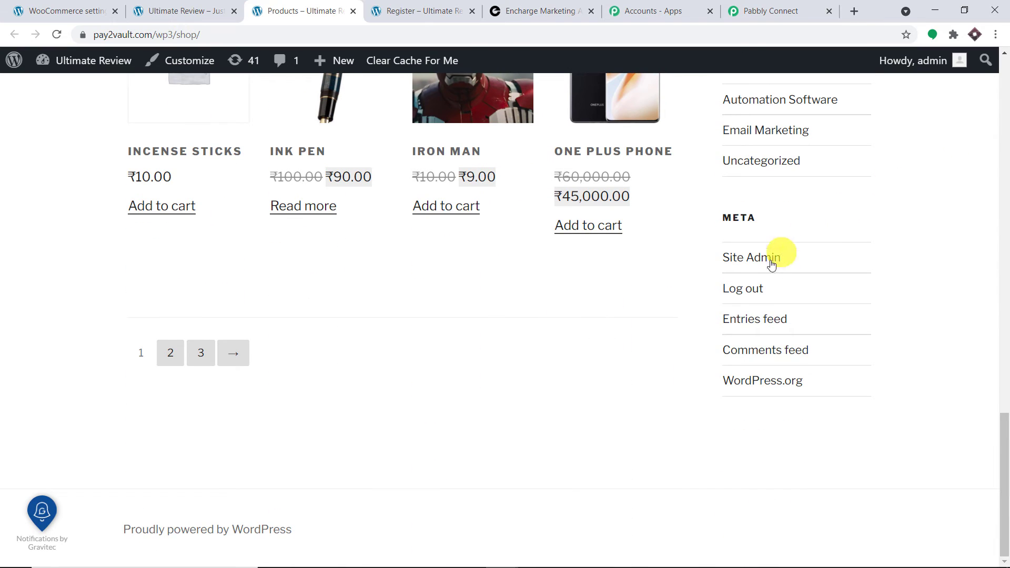
pyautogui.click(728, 293)
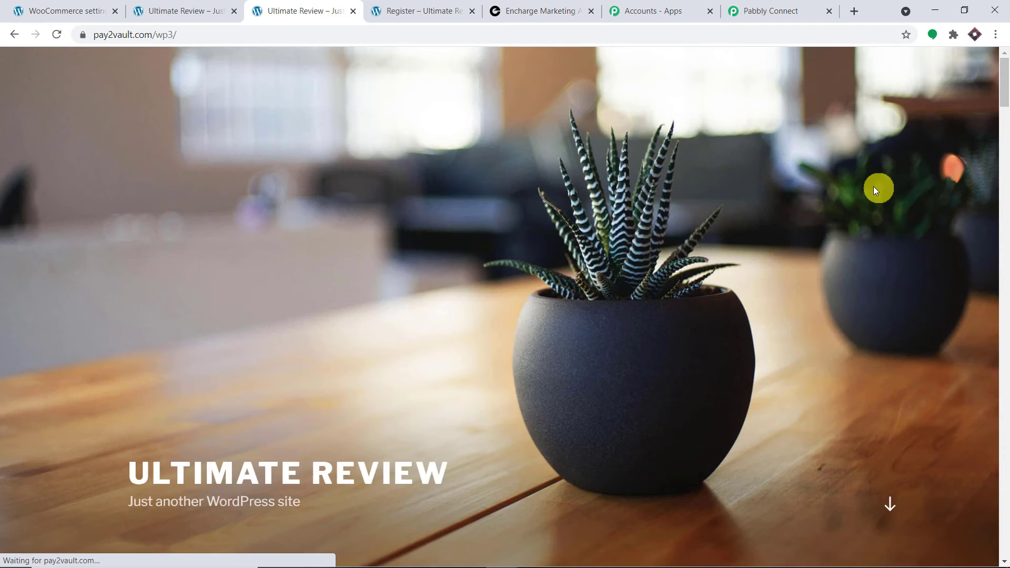
pyautogui.scroll(-13, 874, 193)
pyautogui.scroll(-14, 876, 200)
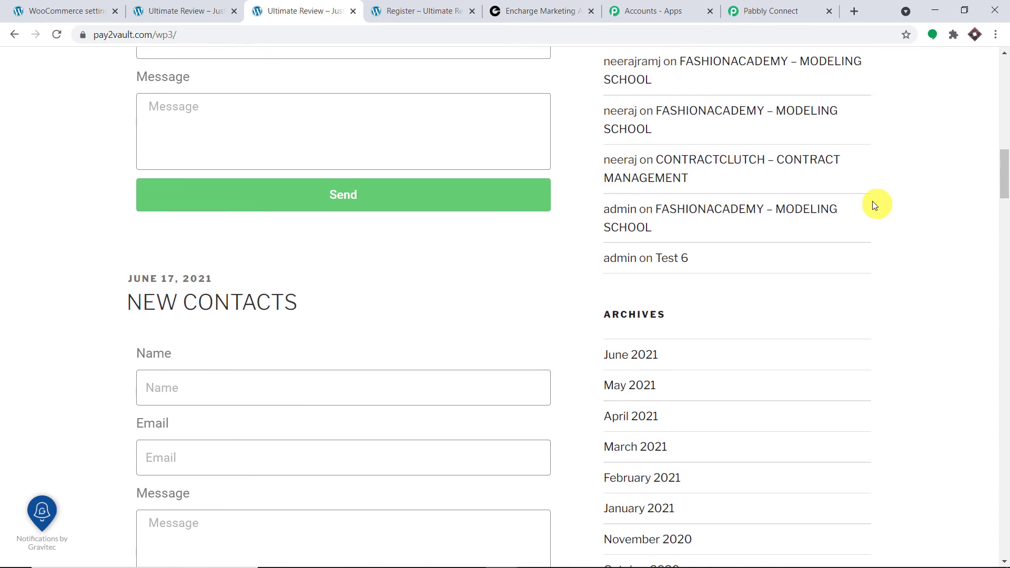
pyautogui.scroll(-4, 867, 214)
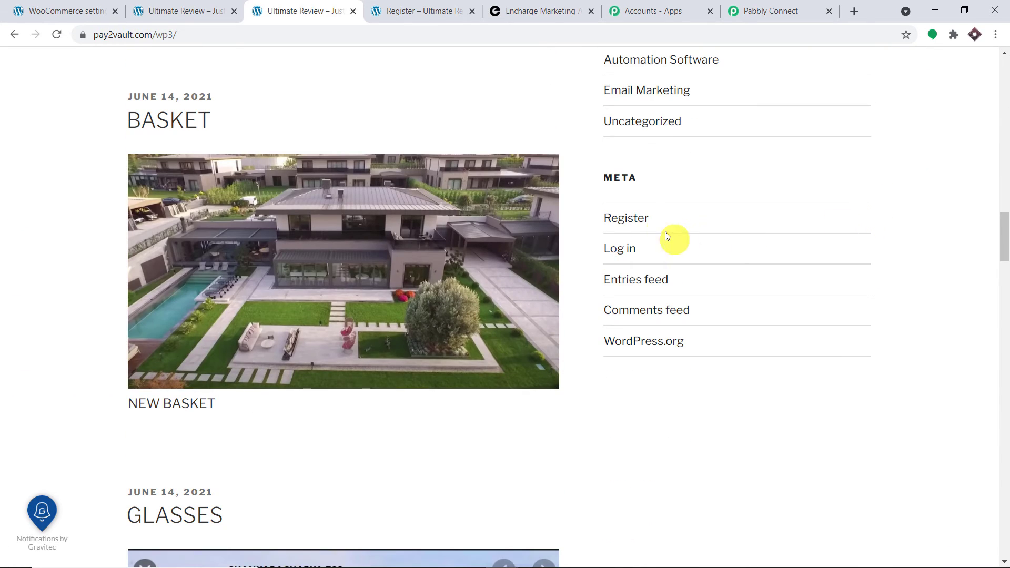
pyautogui.click(643, 219)
pyautogui.scroll(-3, 894, 153)
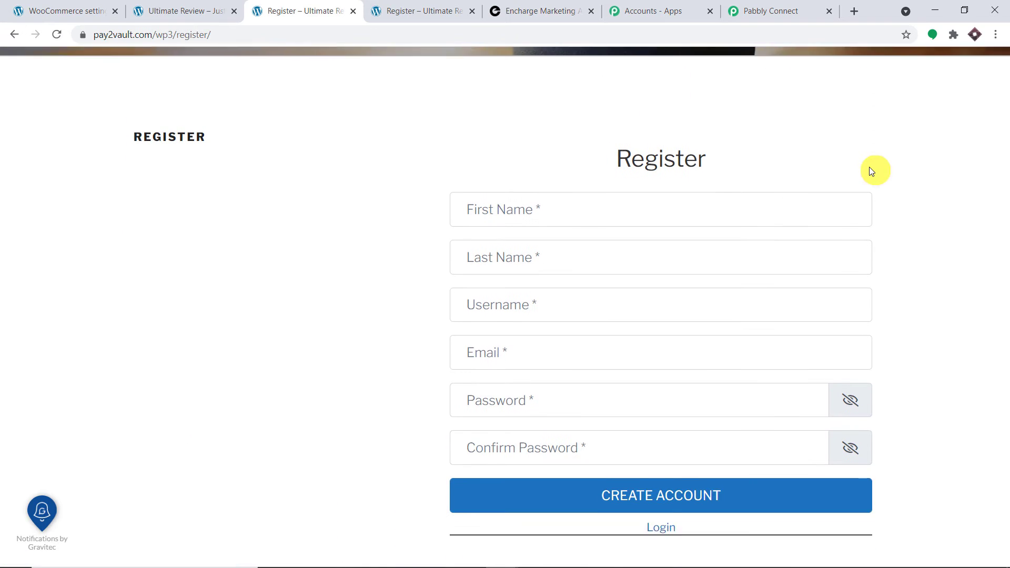
# Enter the test customer's first name, last name, username and e-mail address.
pyautogui.click(570, 205)
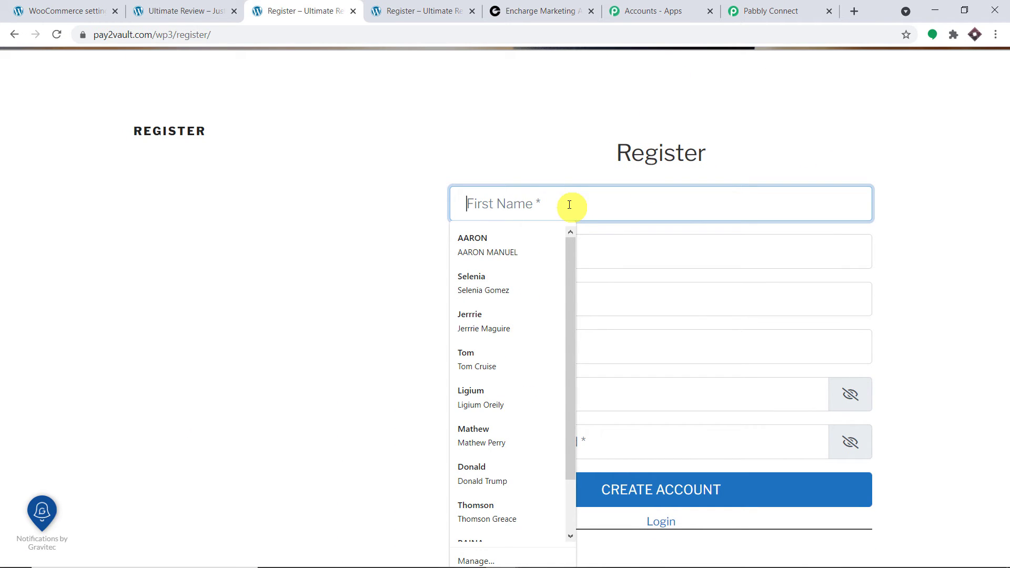
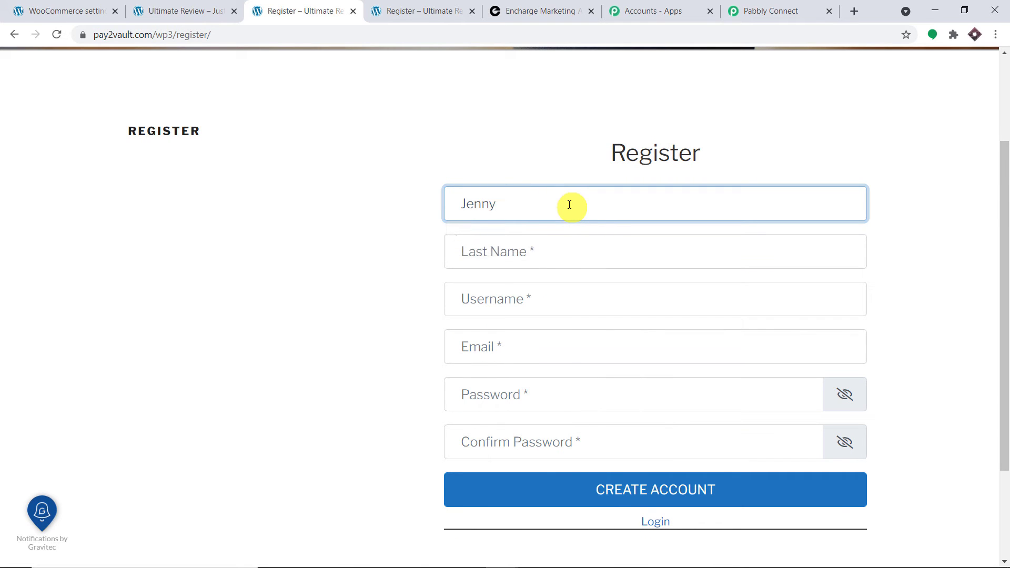
pyautogui.click(538, 247)
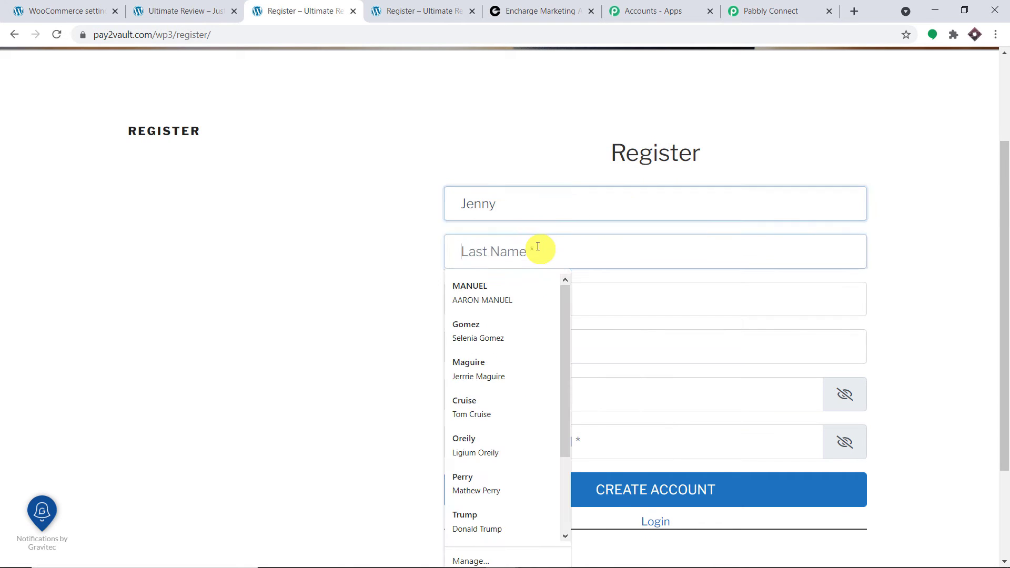
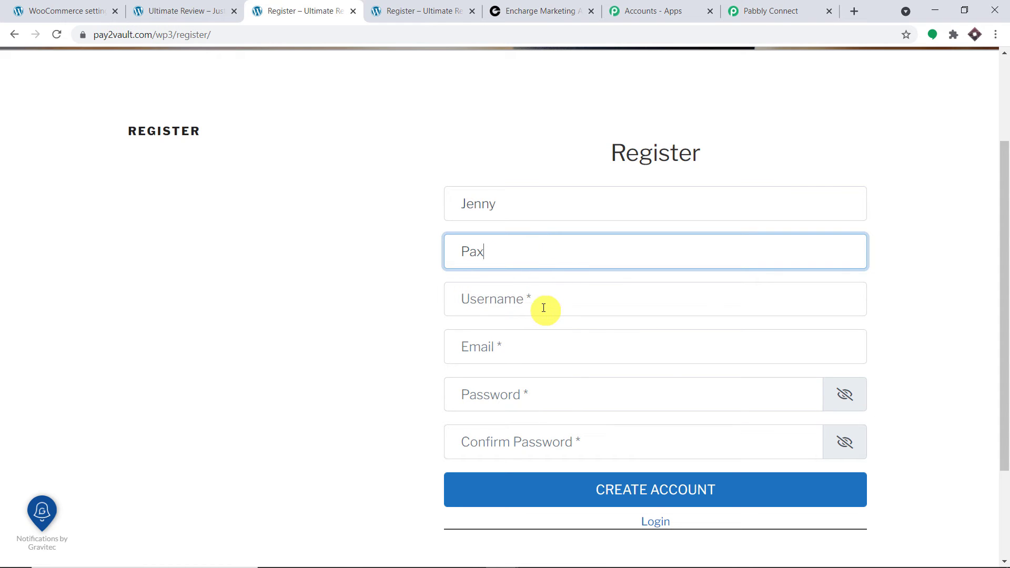
pyautogui.click(544, 309)
pyautogui.write('P')
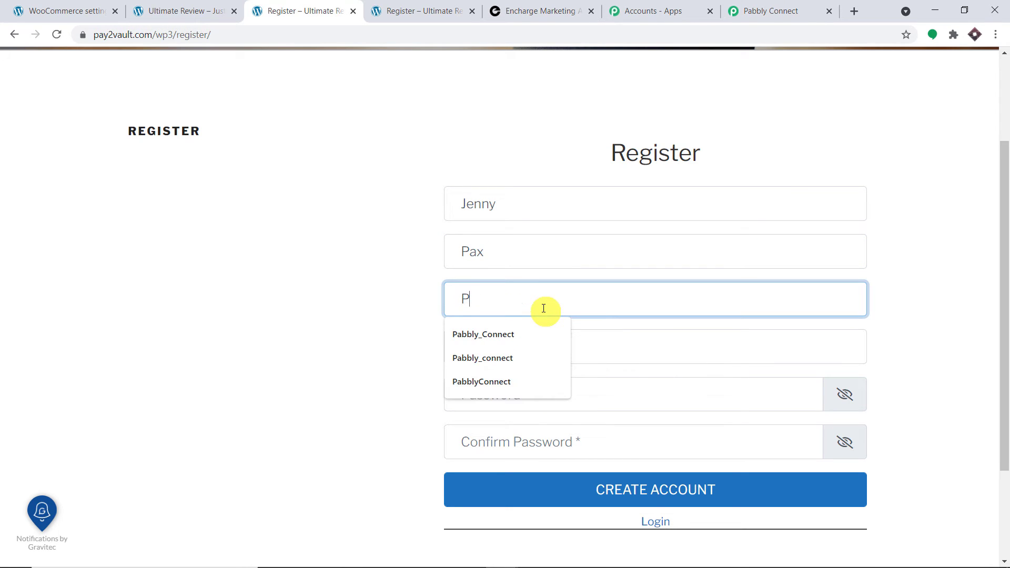
pyautogui.write('AX12')
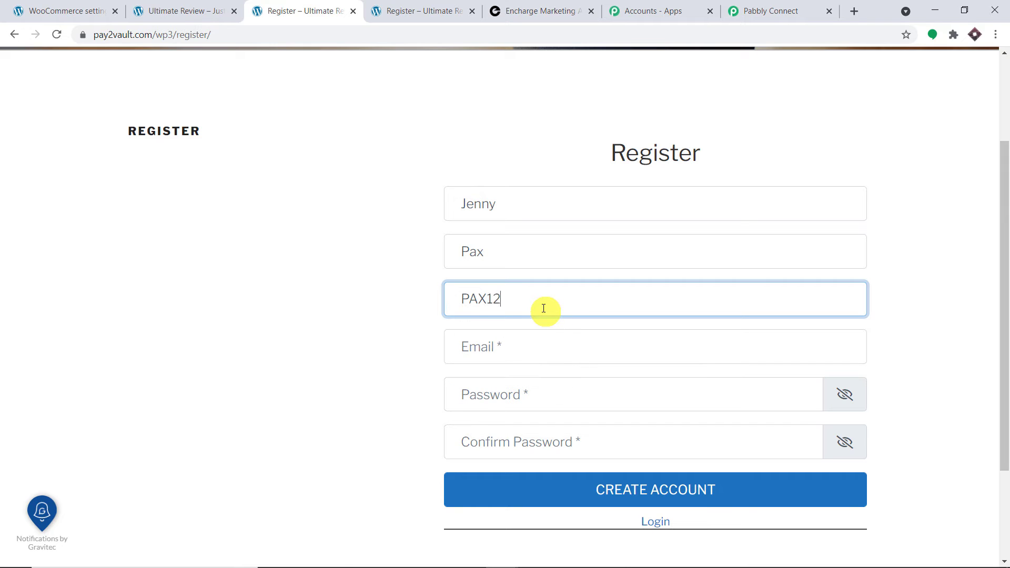
pyautogui.click(524, 343)
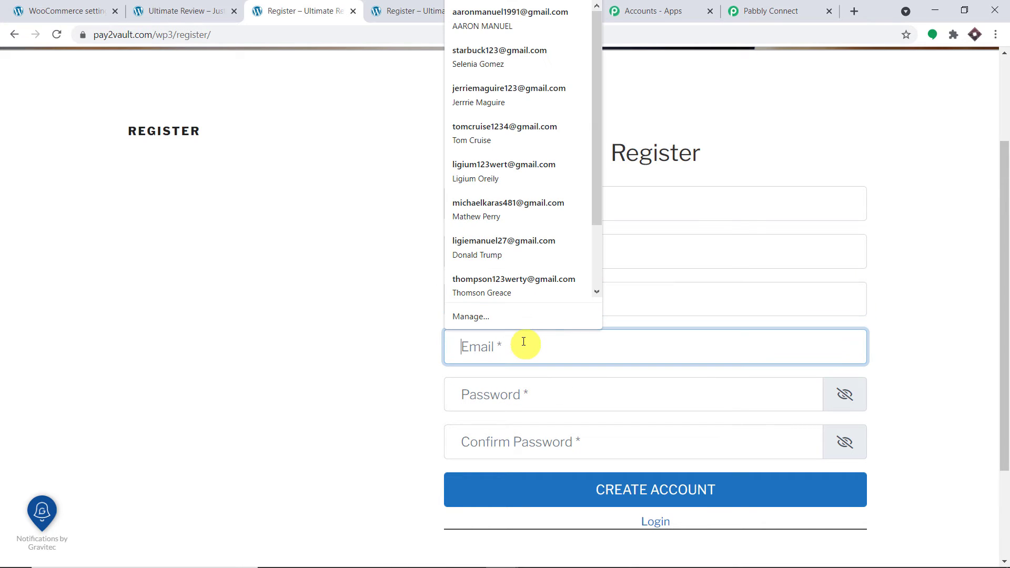
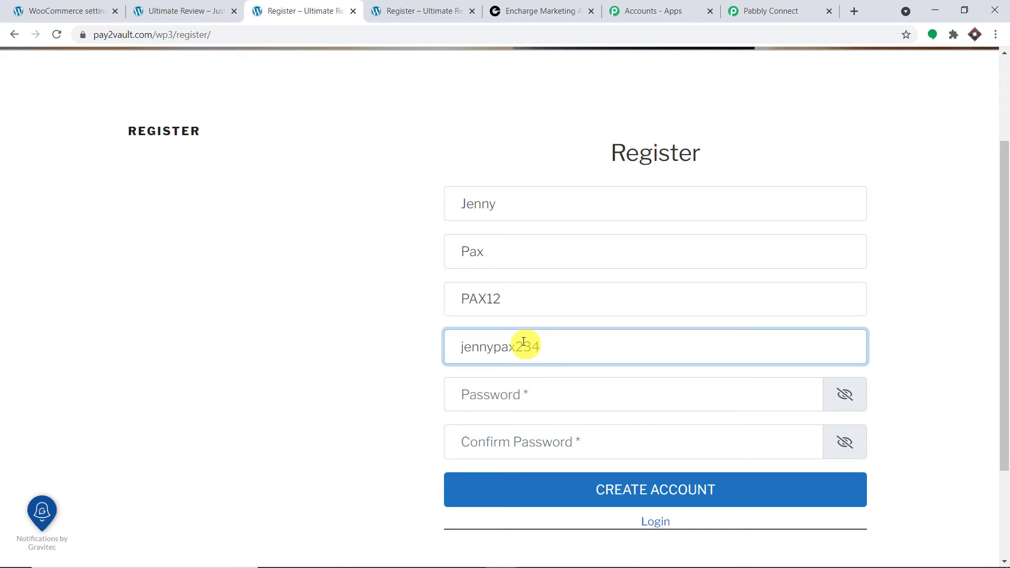
# Enter and confirm the account password, then create the account.
pyautogui.scroll(-3, 632, 300)
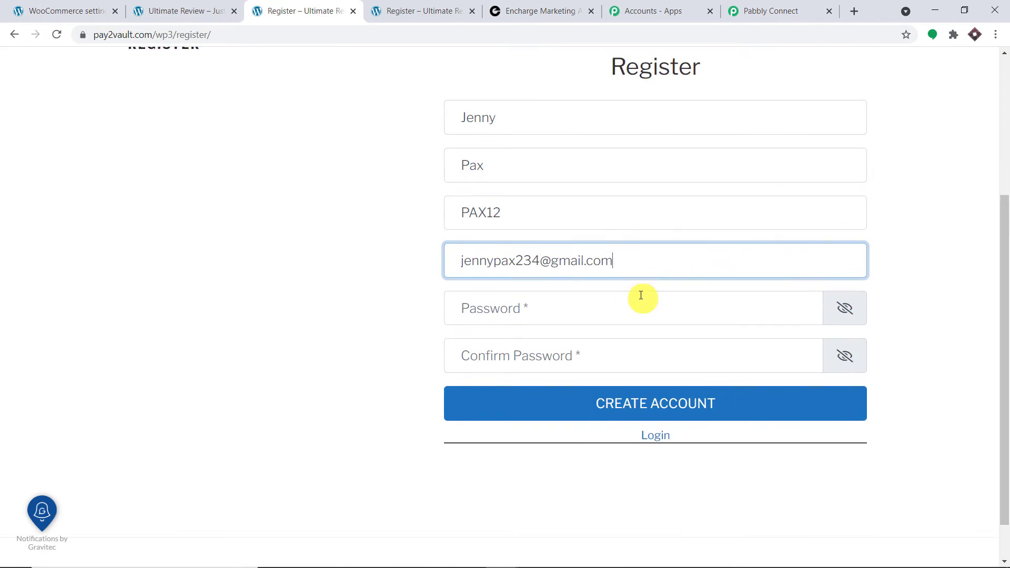
pyautogui.click(590, 269)
pyautogui.write('pa')
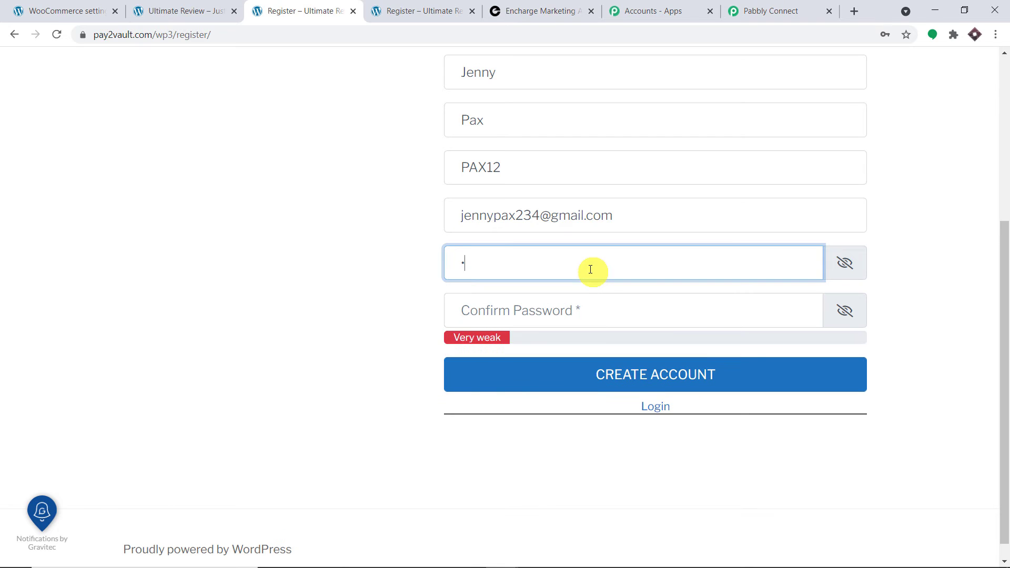
pyautogui.write('••••')
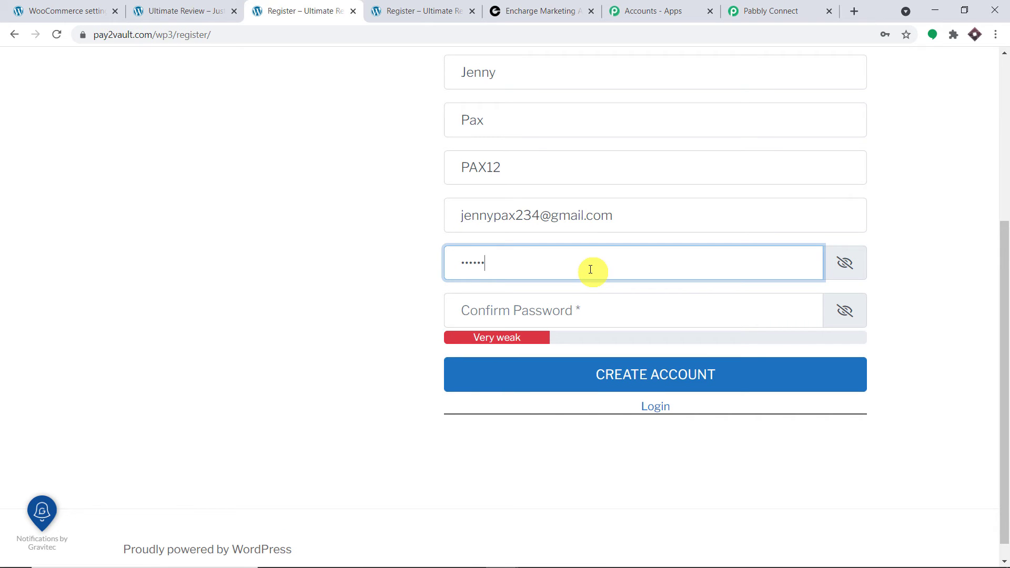
pyautogui.write('•••••')
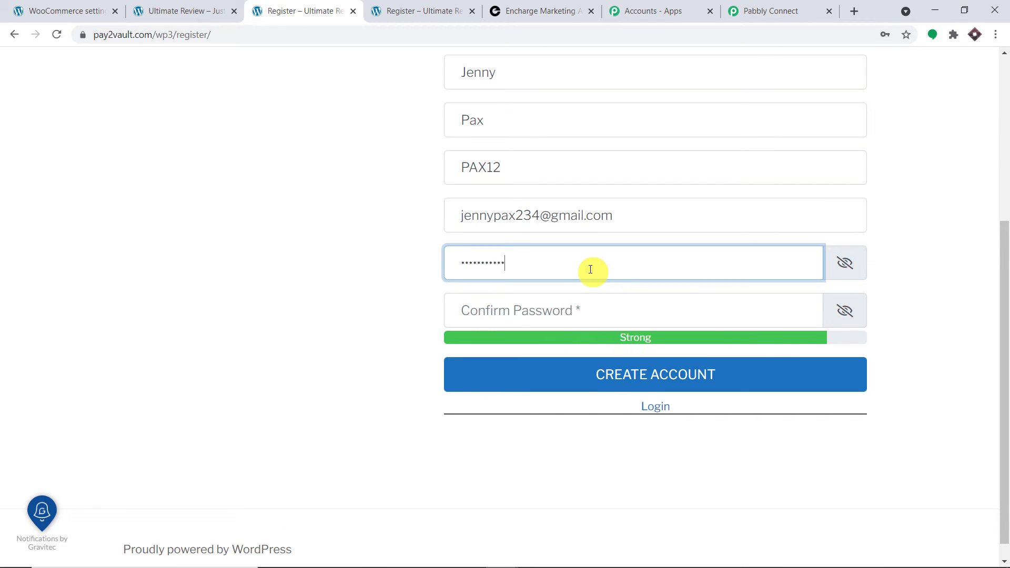
pyautogui.write('•')
pyautogui.click(577, 316)
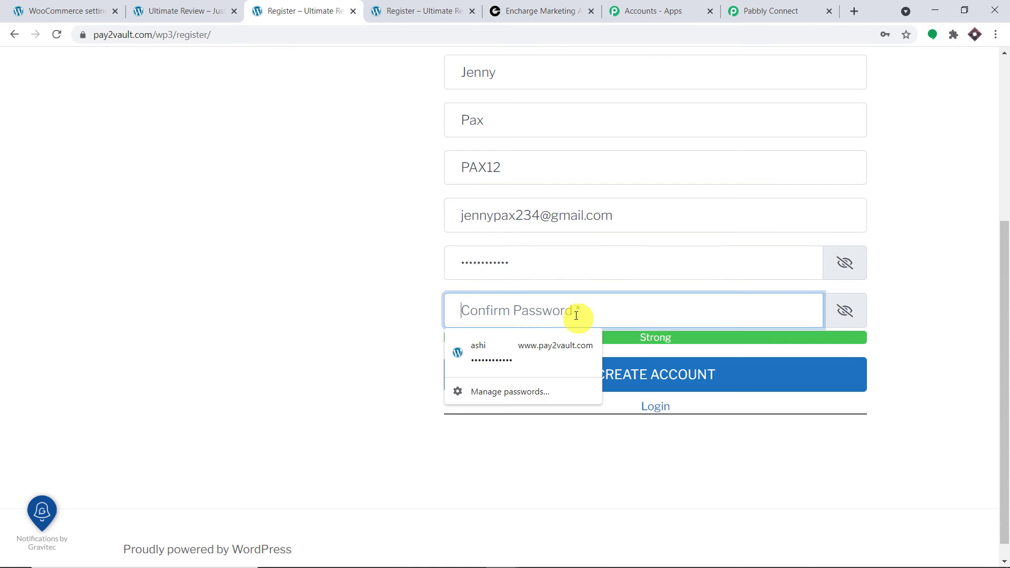
pyautogui.write('p•')
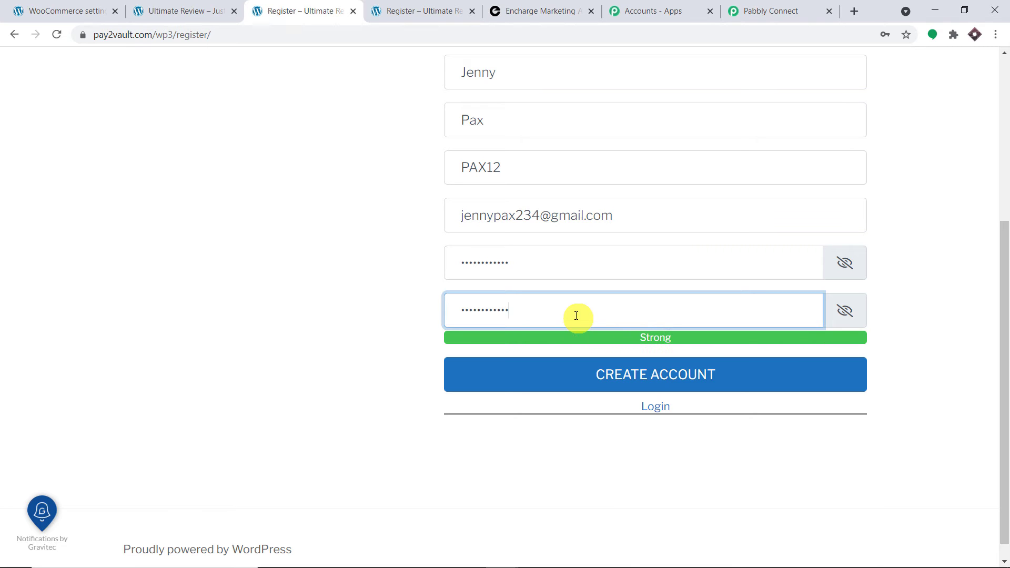
pyautogui.click(354, 218)
pyautogui.click(670, 374)
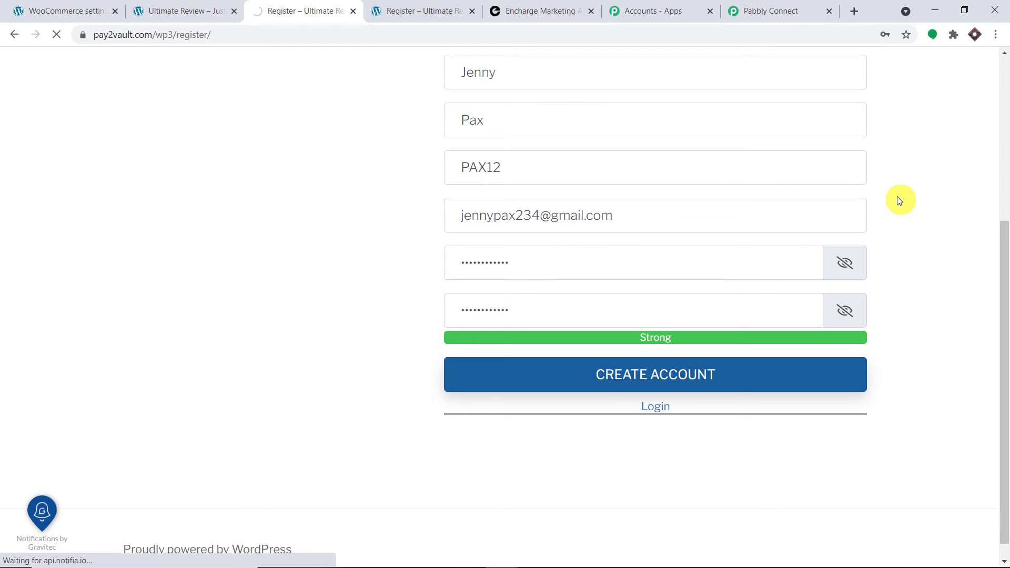
pyautogui.scroll(3, 898, 197)
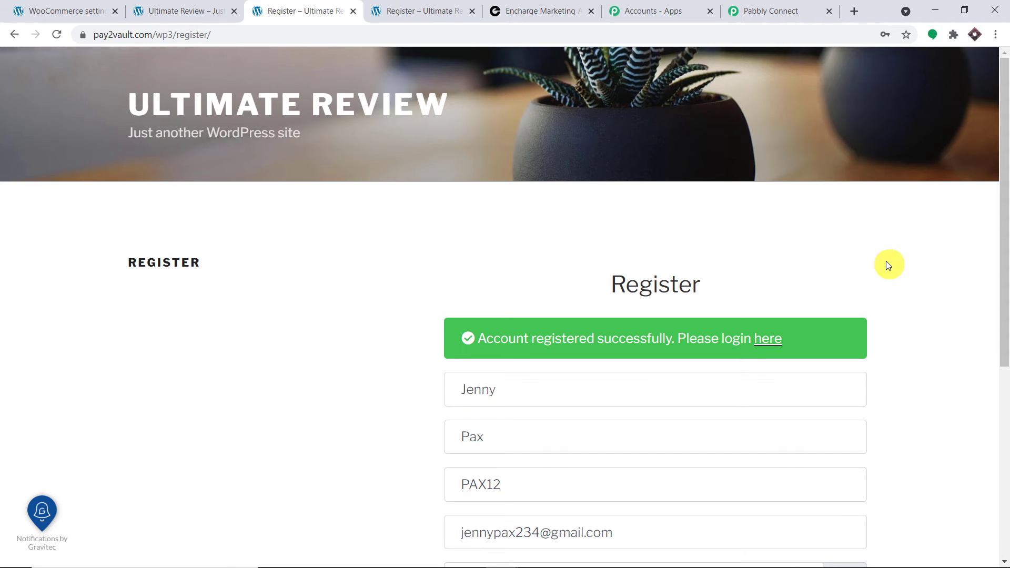
pyautogui.click(797, 5)
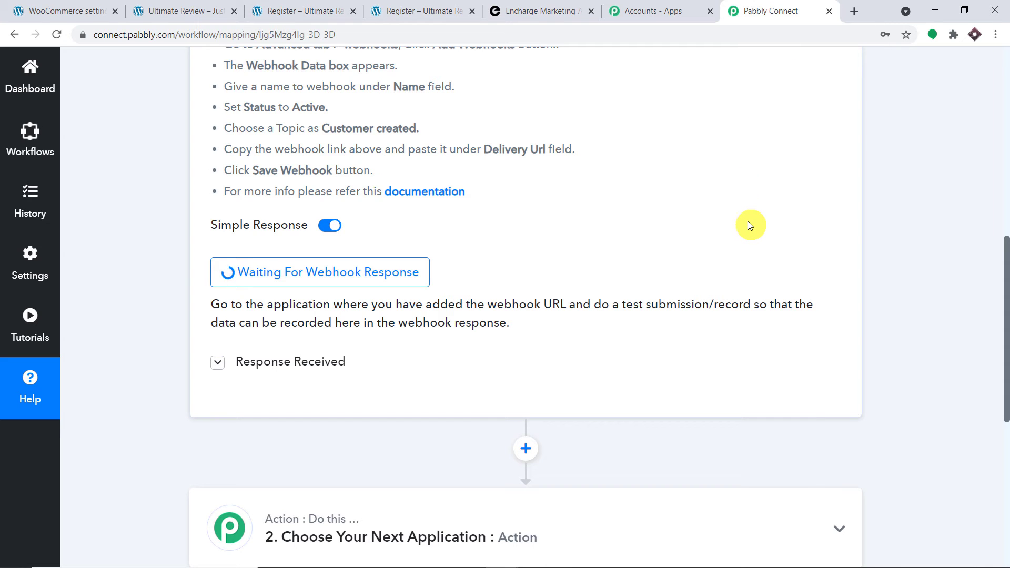
pyautogui.scroll(-1, 846, 210)
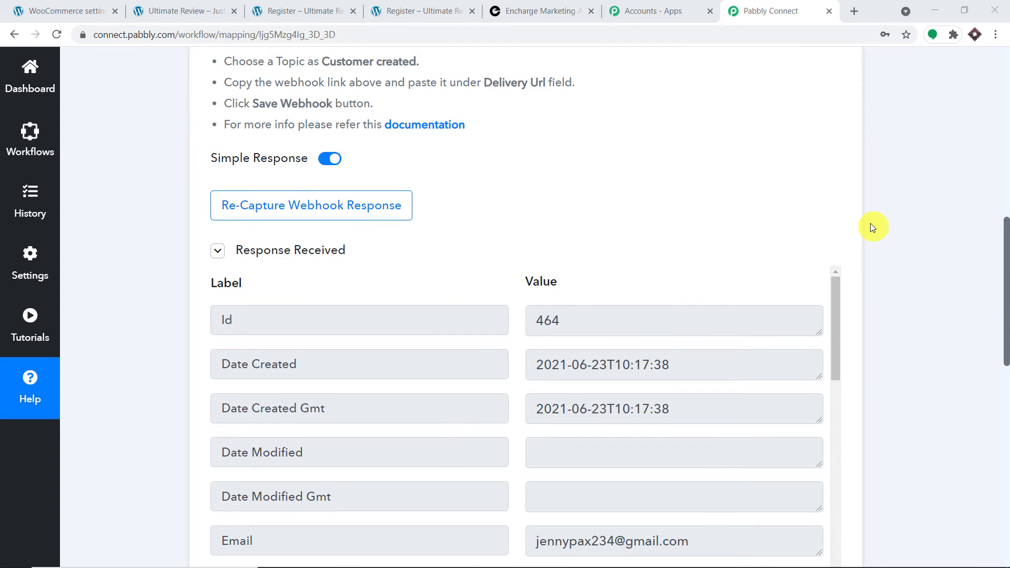
pyautogui.scroll(-4, 870, 223)
pyautogui.scroll(-1, 679, 227)
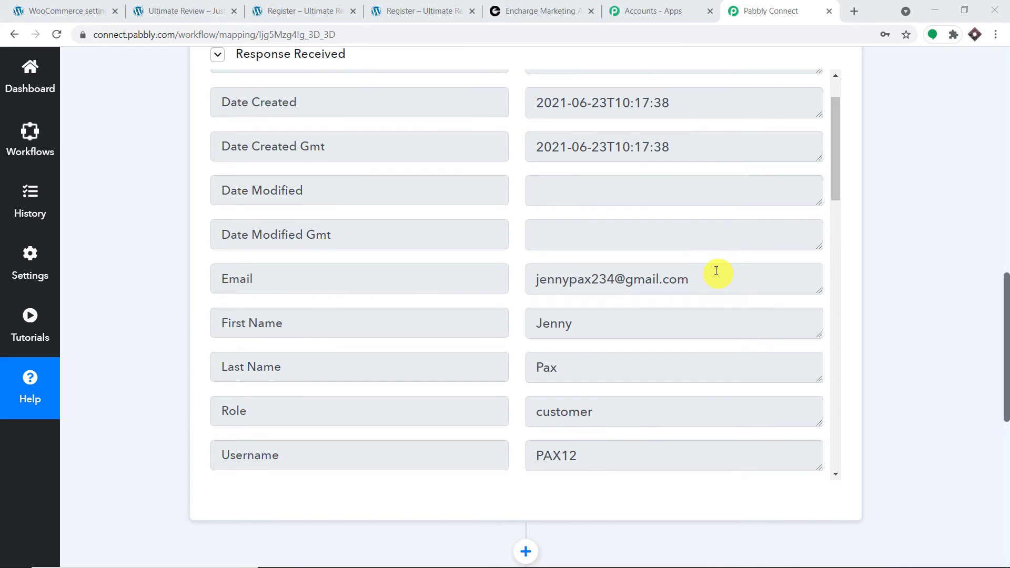
pyautogui.scroll(-3, 716, 271)
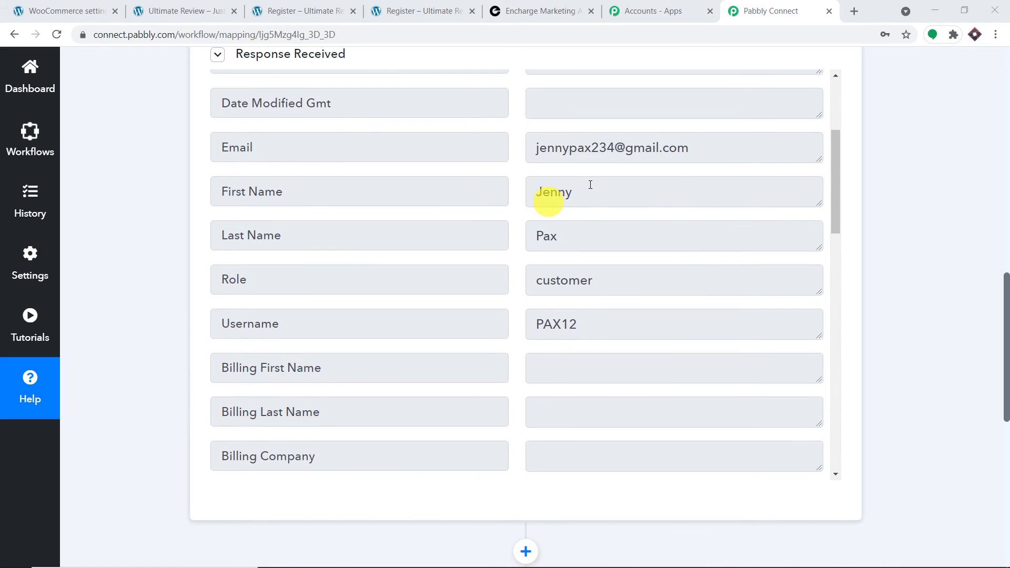
pyautogui.scroll(-2, 662, 217)
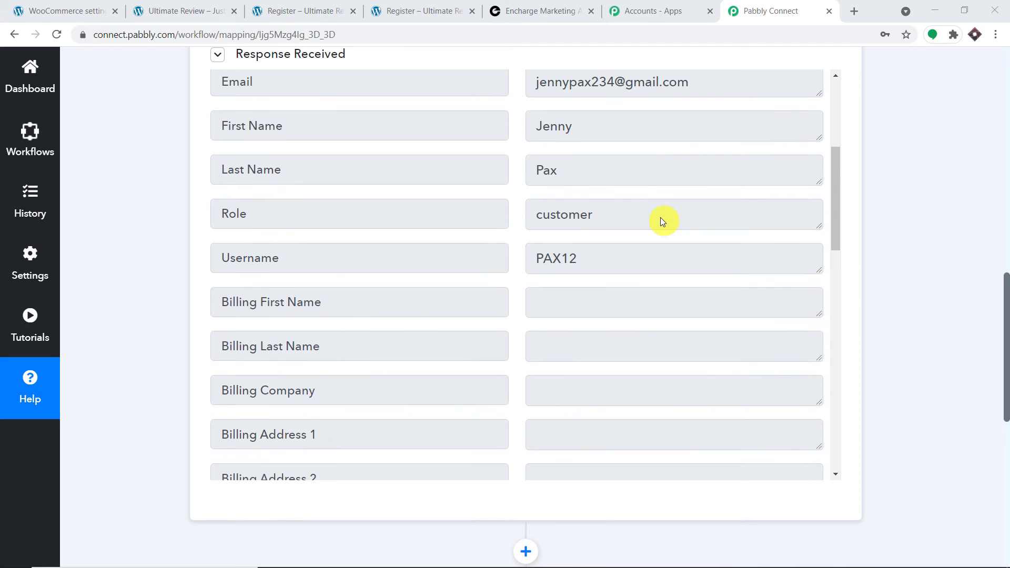
pyautogui.moveTo(645, 214); pyautogui.dragTo(519, 216)
pyautogui.scroll(-1, 676, 185)
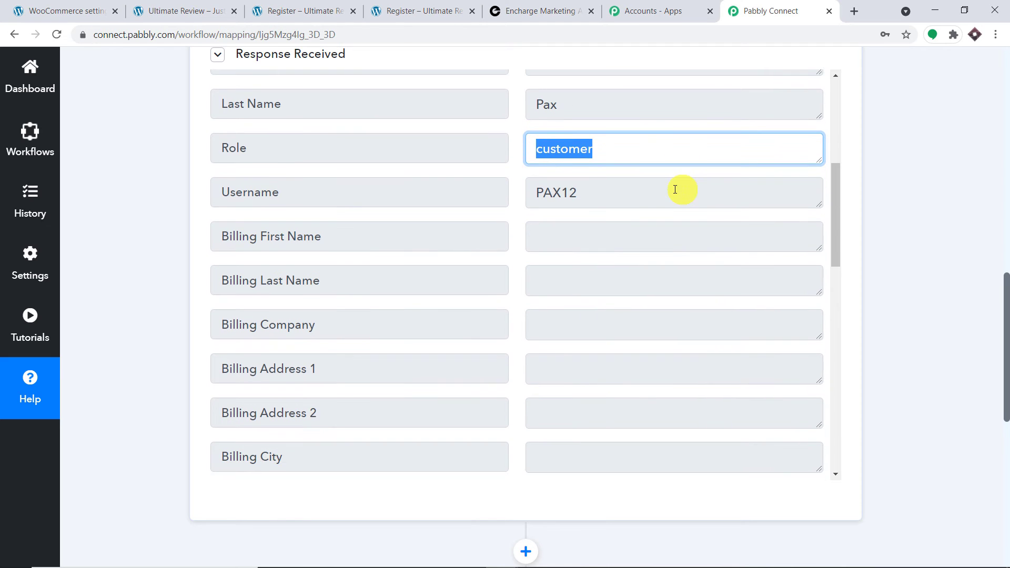
pyautogui.moveTo(652, 193); pyautogui.dragTo(487, 187)
pyautogui.scroll(3, 712, 194)
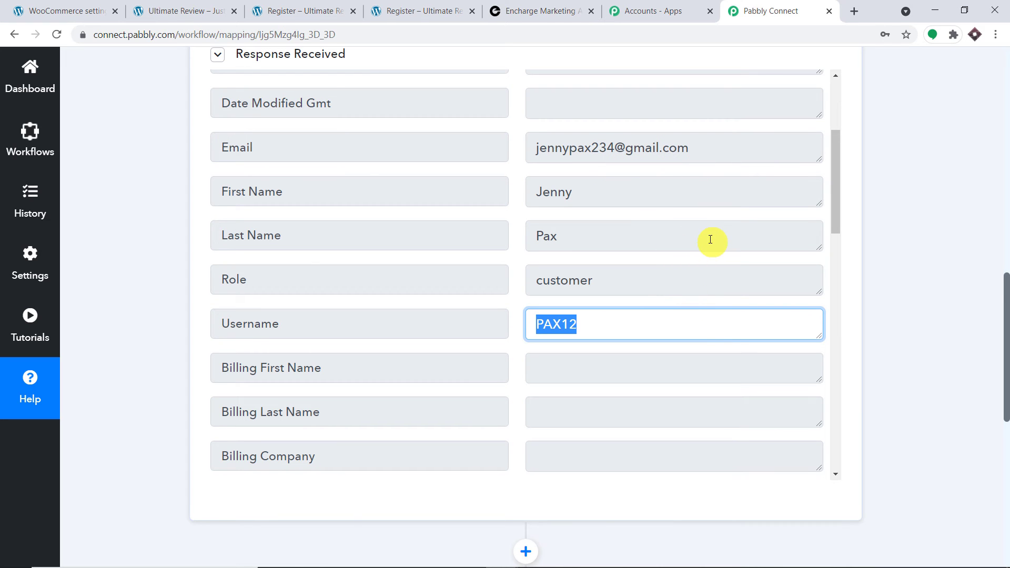
pyautogui.moveTo(1005, 287); pyautogui.dragTo(1004, 368)
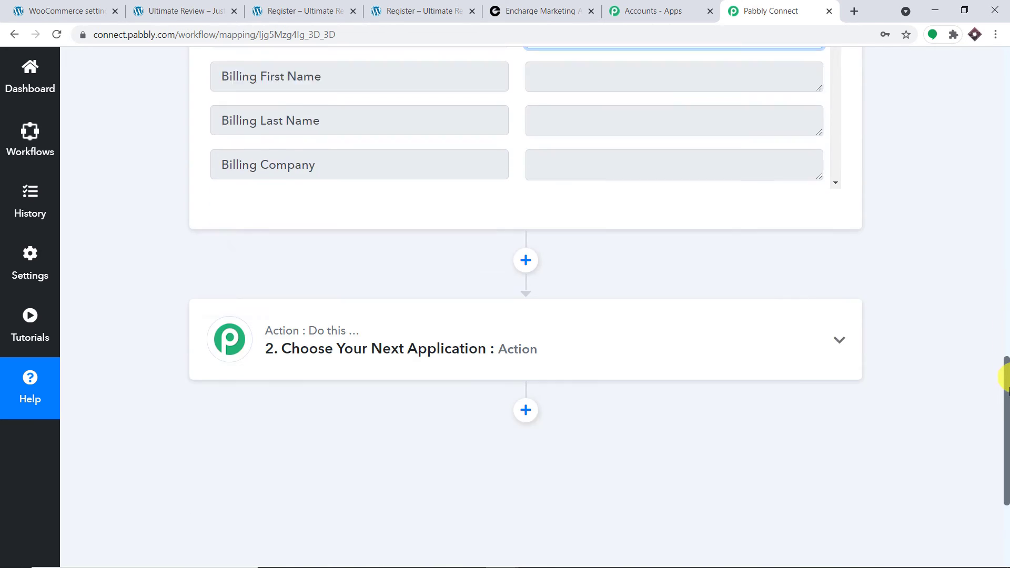
# Set step 2 to Encharge's Add or Update Person event and add a new connection.
pyautogui.click(482, 227)
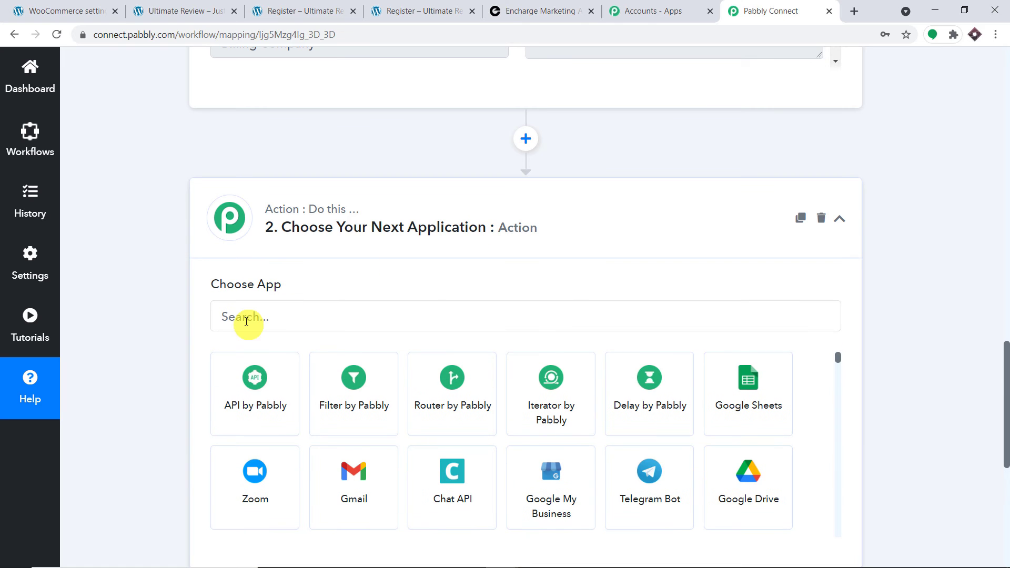
pyautogui.click(246, 319)
pyautogui.write('ench')
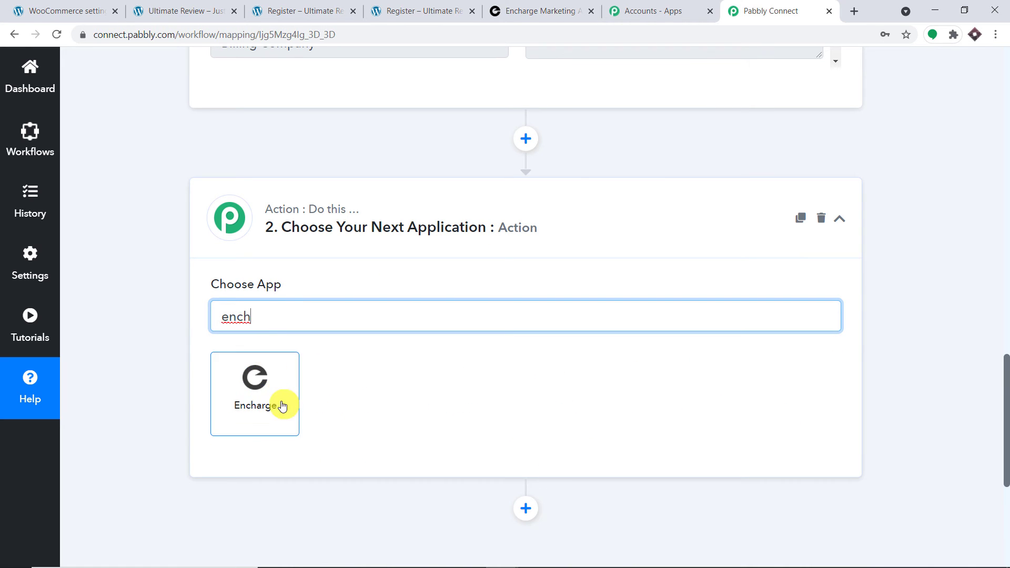
pyautogui.click(281, 405)
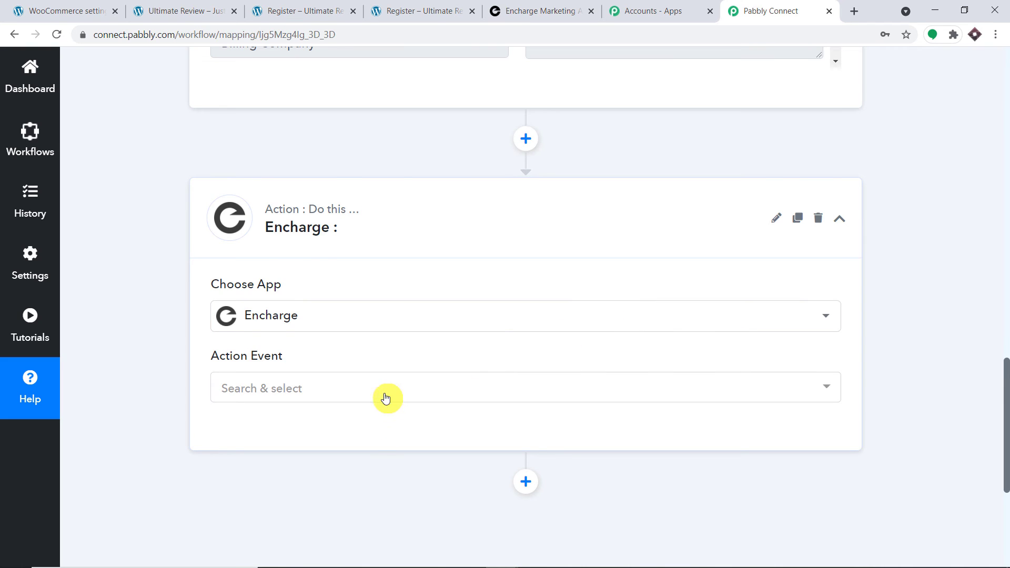
pyautogui.click(385, 396)
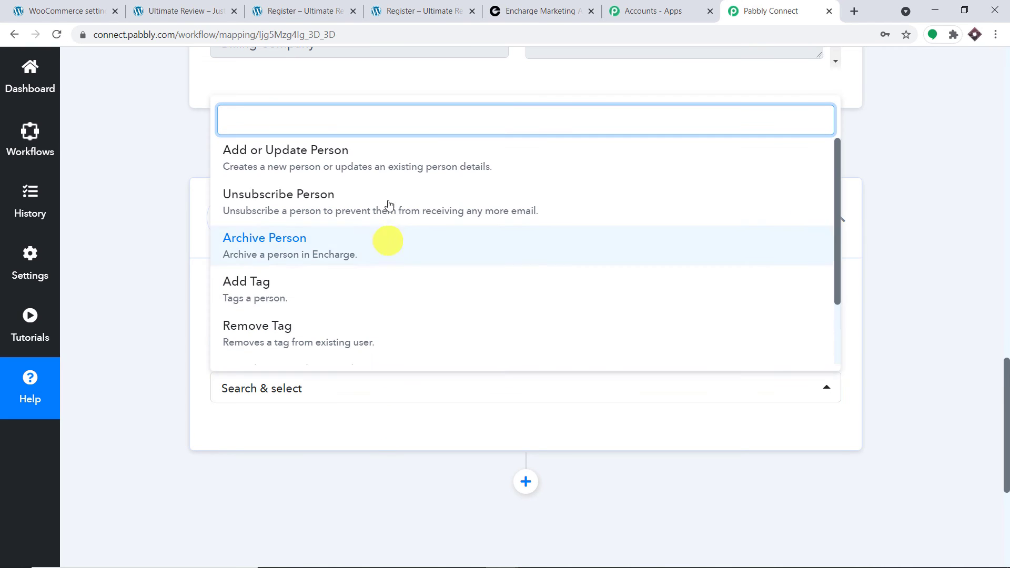
pyautogui.click(389, 167)
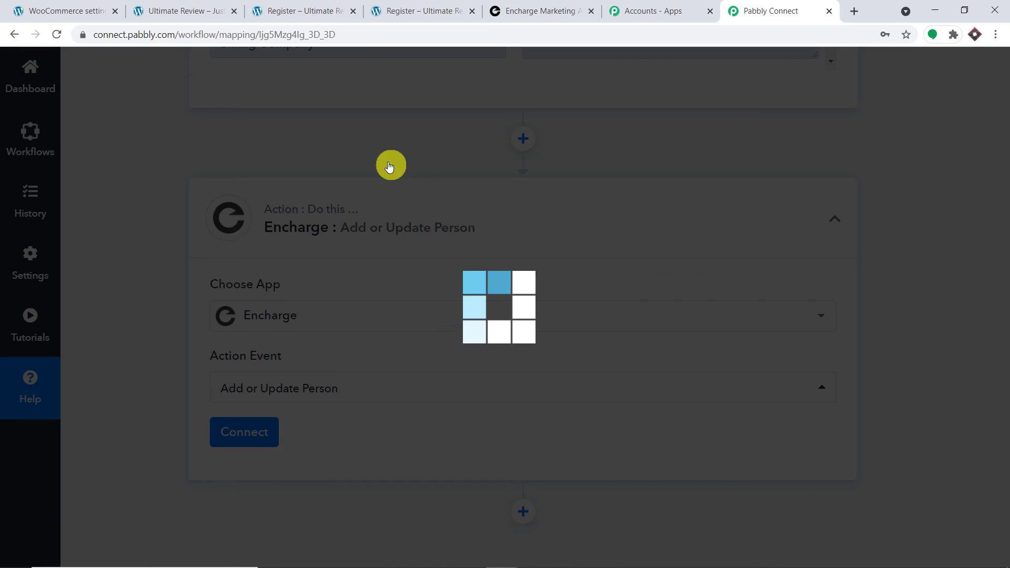
pyautogui.click(255, 434)
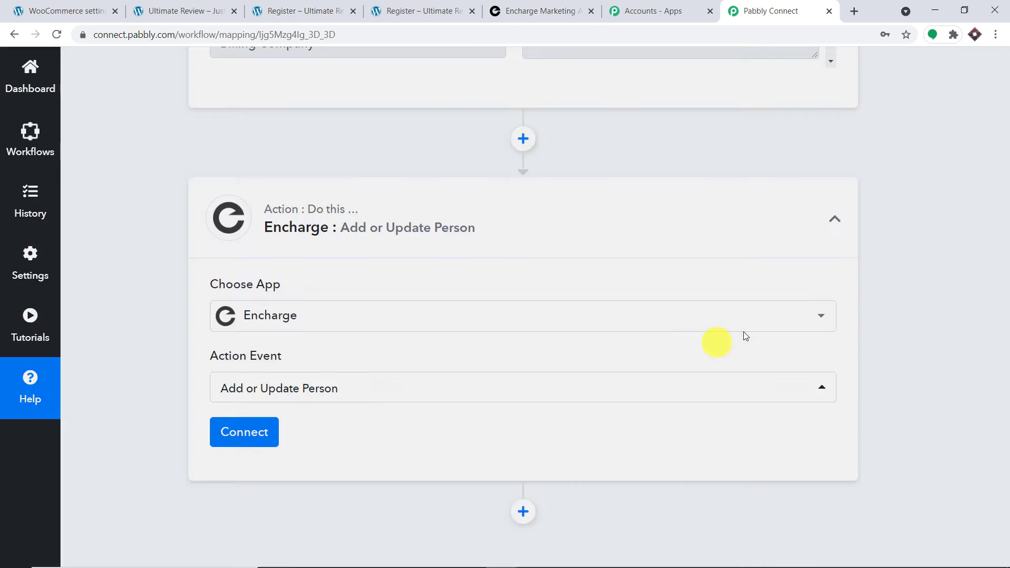
pyautogui.click(569, 218)
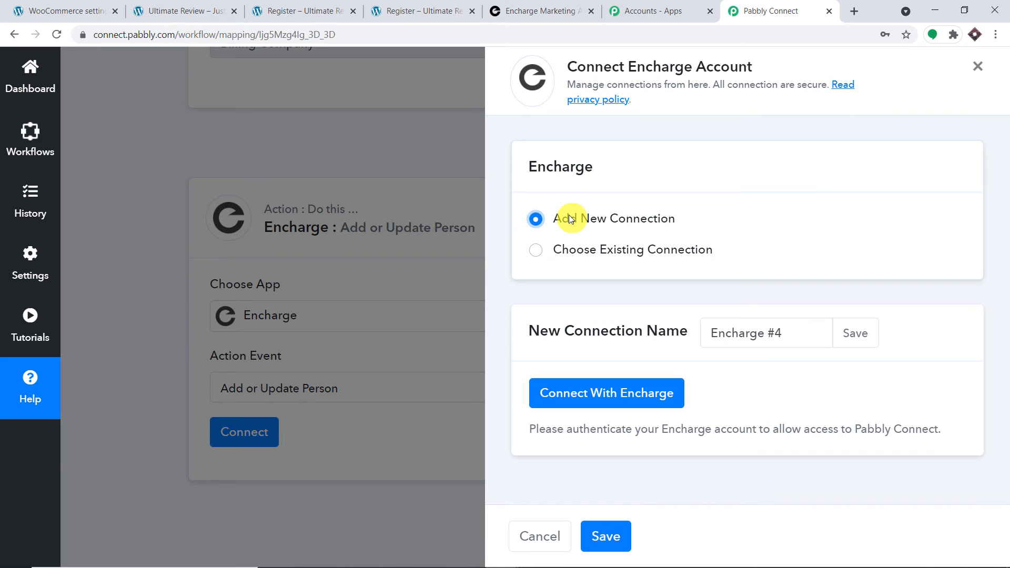
# Authorise Pabbly Connect on Encharge and scroll to the Email, FirstName, LastName and Name fields.
pyautogui.click(584, 386)
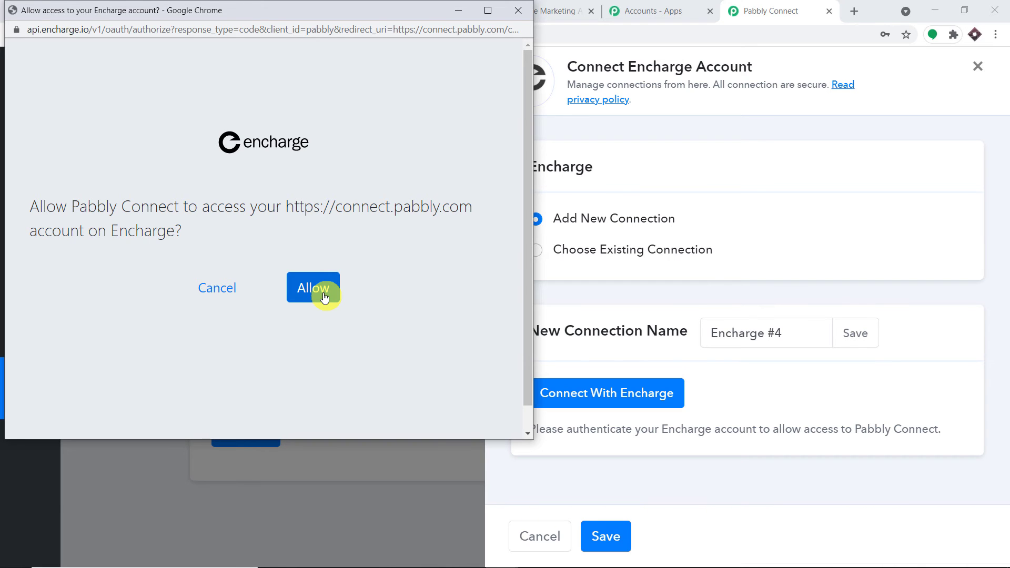
pyautogui.click(325, 297)
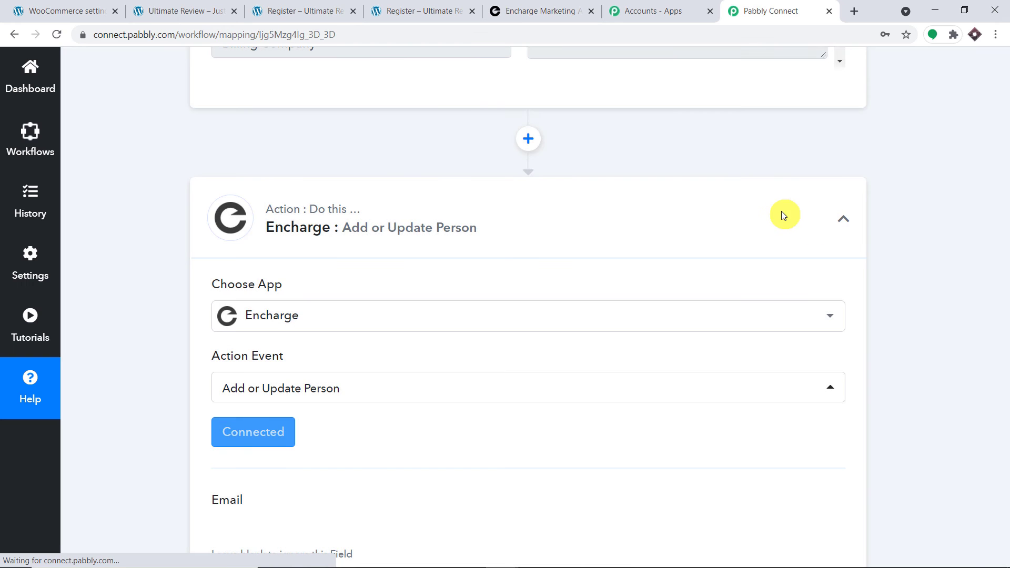
pyautogui.scroll(-5, 733, 286)
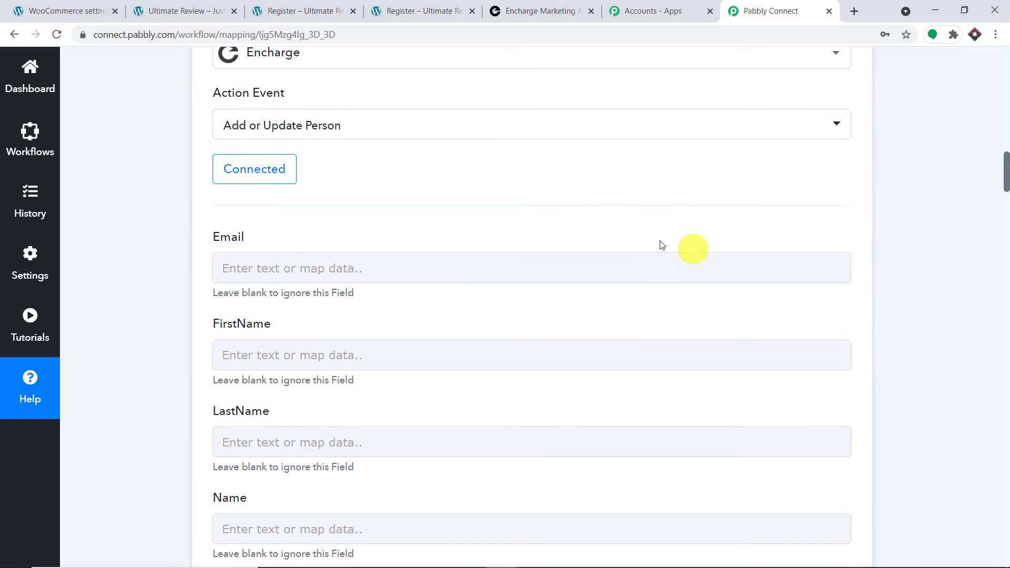
pyautogui.scroll(-3, 342, 240)
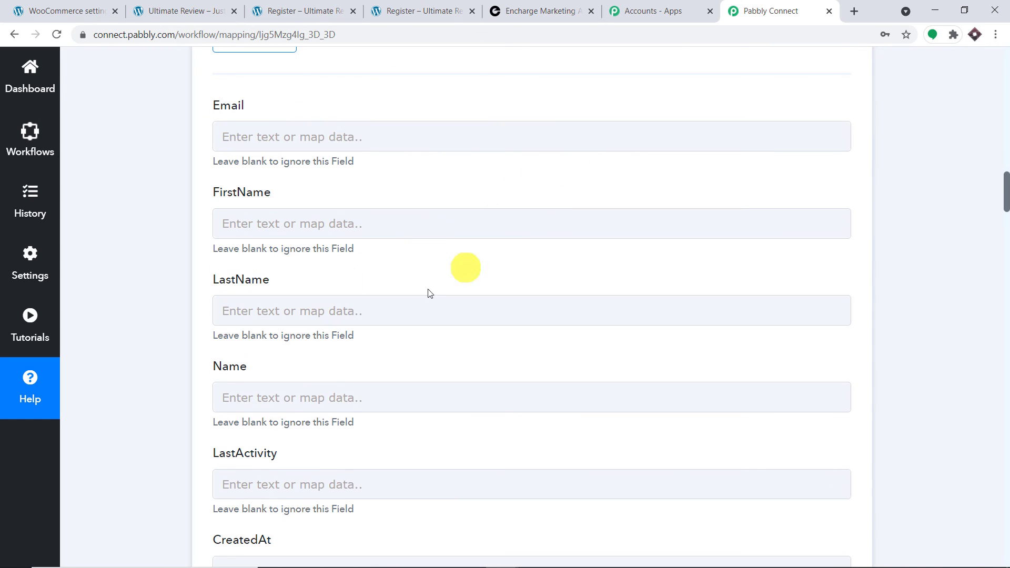
pyautogui.scroll(-2, 369, 316)
pyautogui.scroll(4, 495, 221)
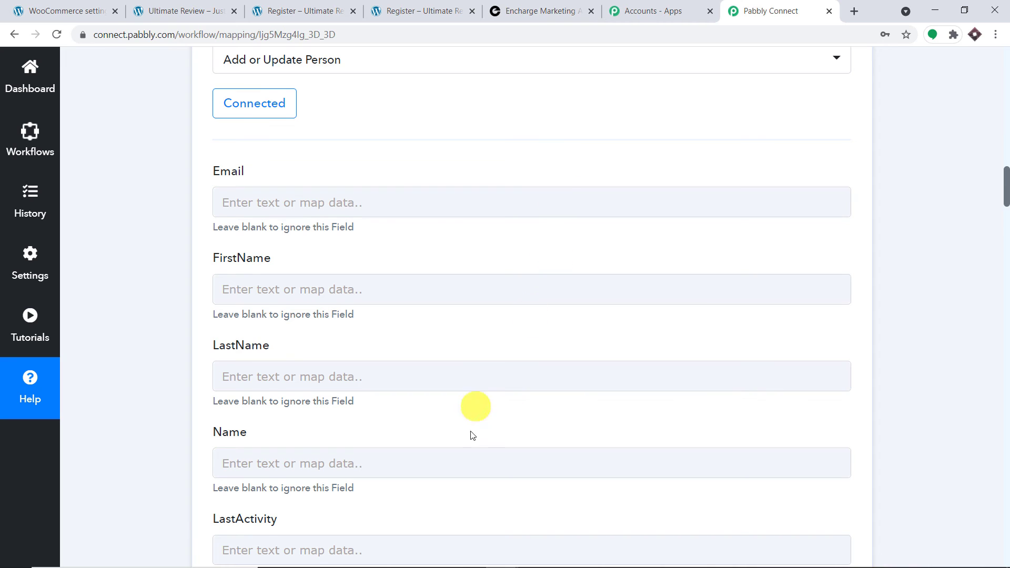
pyautogui.scroll(-1, 481, 469)
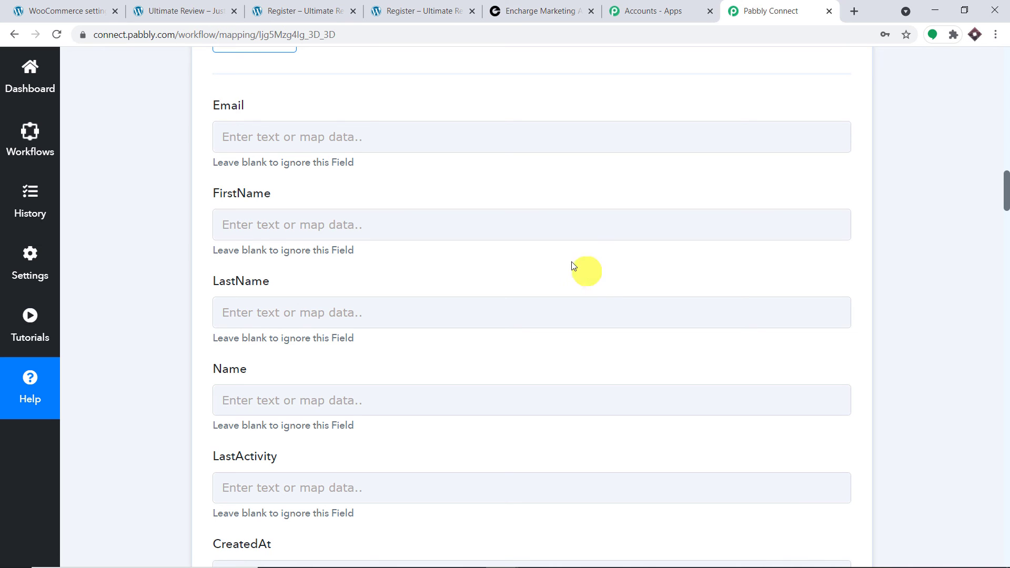
pyautogui.scroll(3, 553, 263)
pyautogui.click(359, 270)
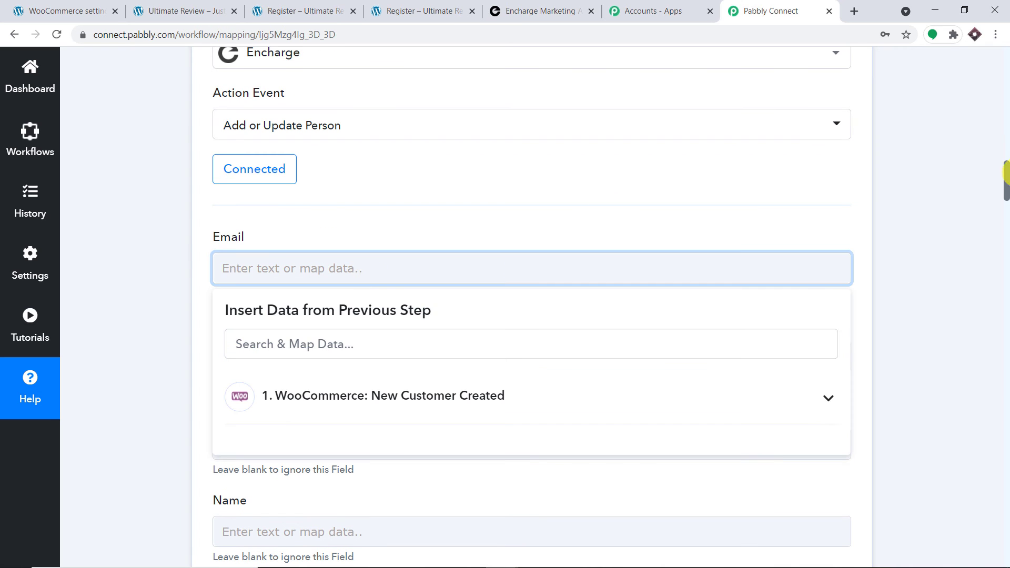
pyautogui.moveTo(1005, 176); pyautogui.dragTo(1005, 116)
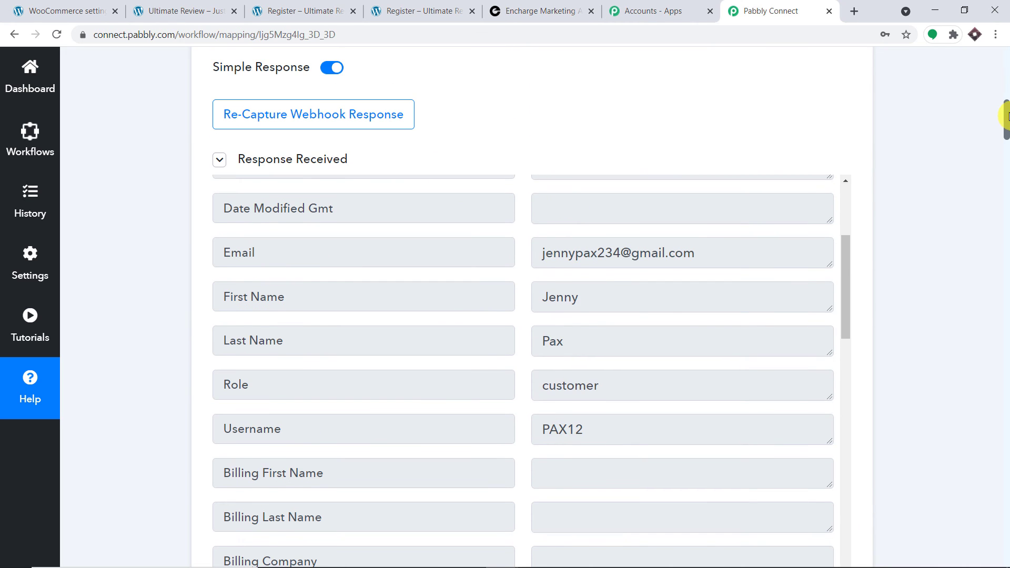
pyautogui.moveTo(729, 246); pyautogui.dragTo(550, 252)
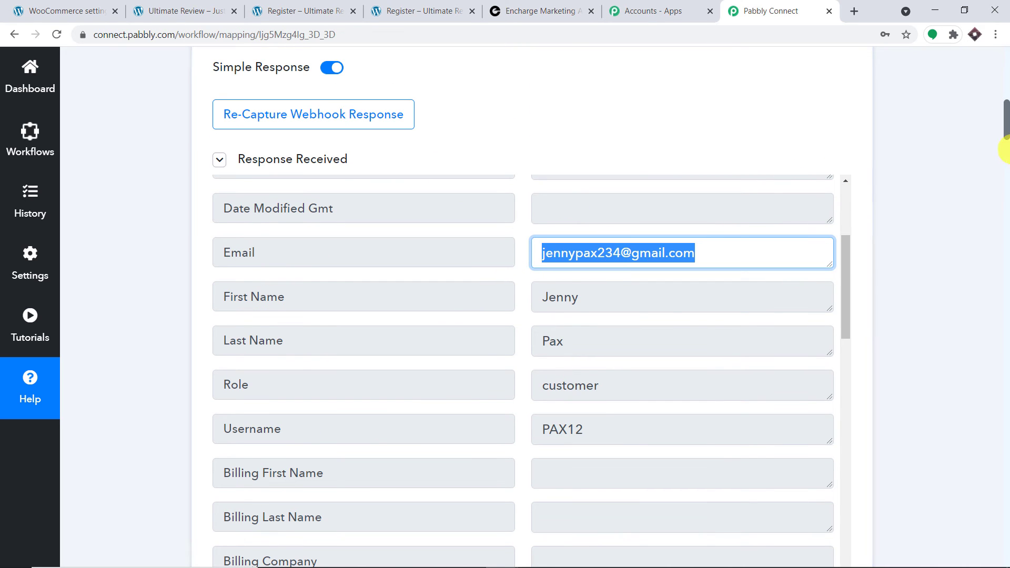
pyautogui.moveTo(1005, 148); pyautogui.dragTo(1005, 189)
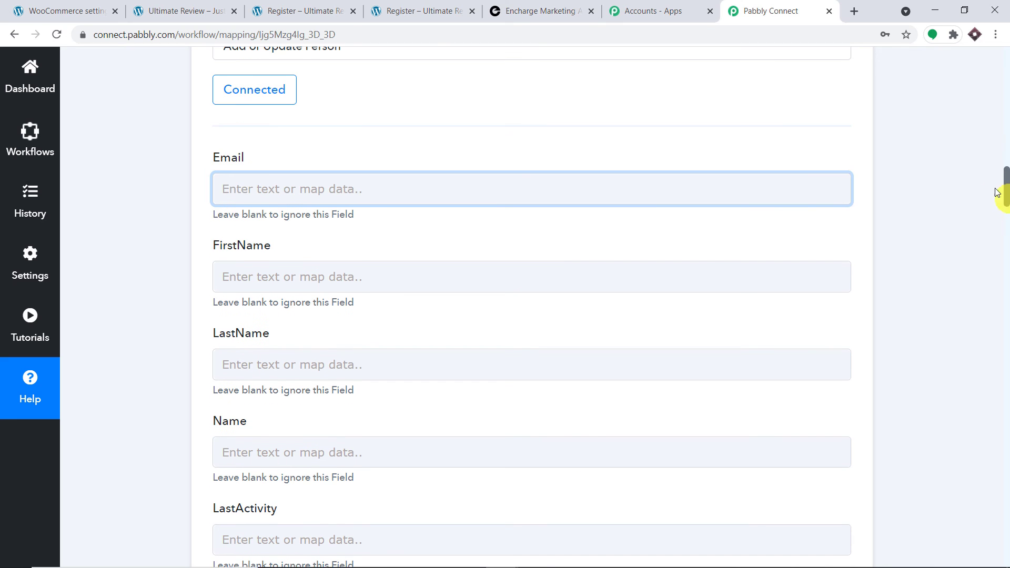
# Map the WooCommerce customer's email and first name into Email and FirstName.
pyautogui.click(394, 186)
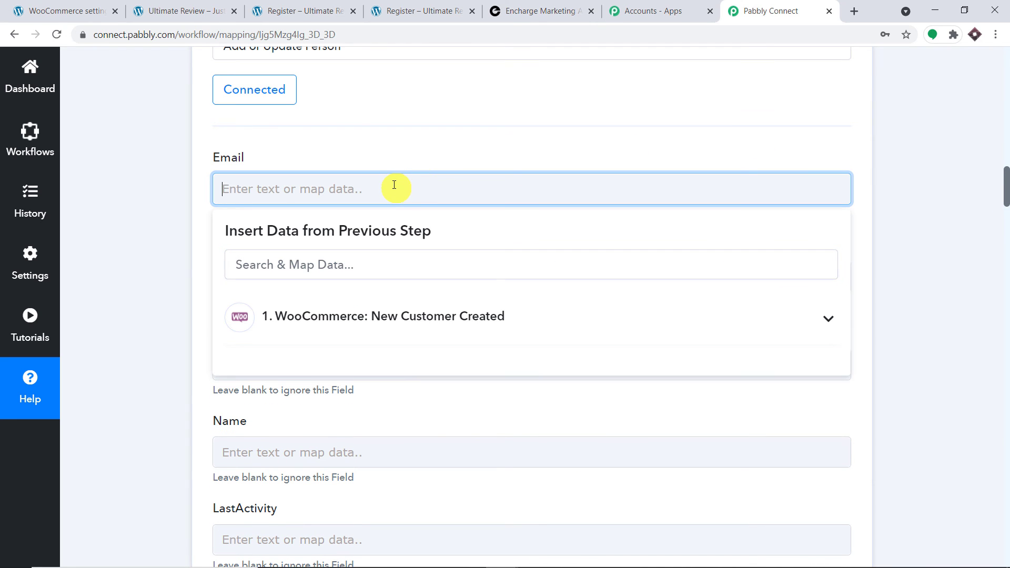
pyautogui.click(345, 315)
pyautogui.scroll(-3, 371, 389)
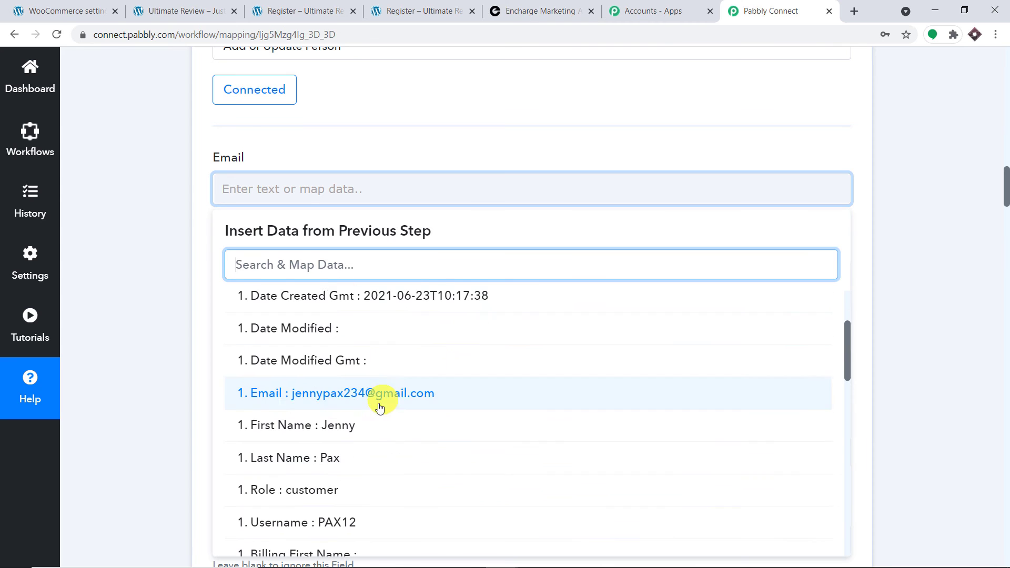
pyautogui.click(471, 140)
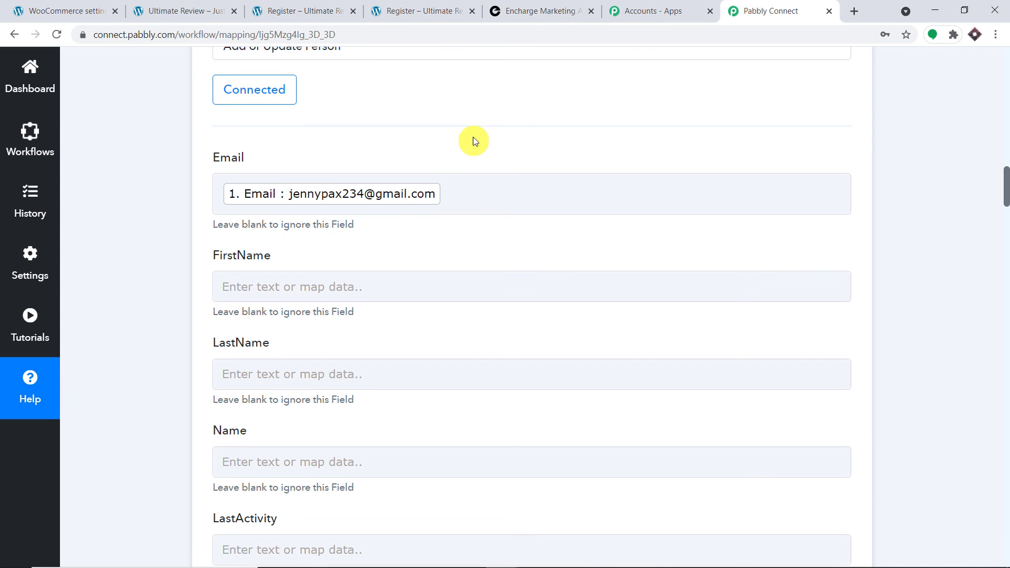
pyautogui.scroll(-3, 571, 126)
pyautogui.click(401, 158)
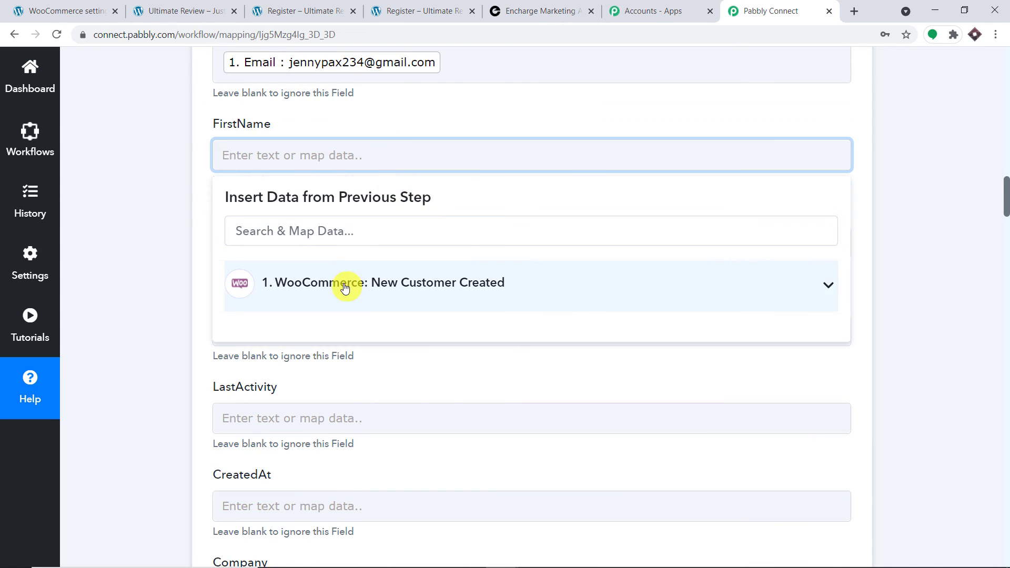
pyautogui.click(349, 284)
pyautogui.scroll(-3, 372, 358)
pyautogui.click(372, 390)
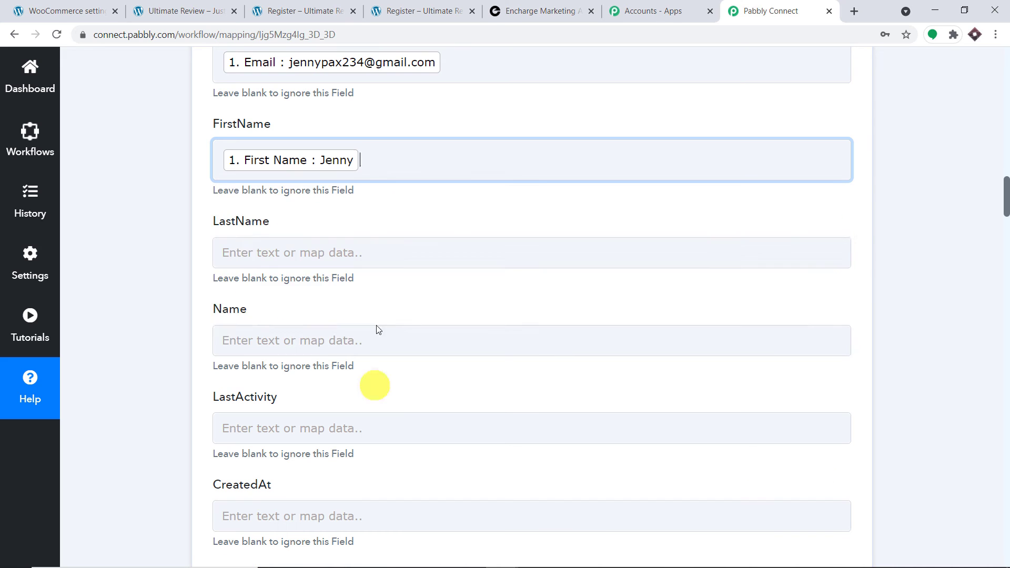
pyautogui.click(445, 116)
# Map the customer's Last Name into the LastName field.
pyautogui.scroll(-3, 378, 151)
pyautogui.click(374, 117)
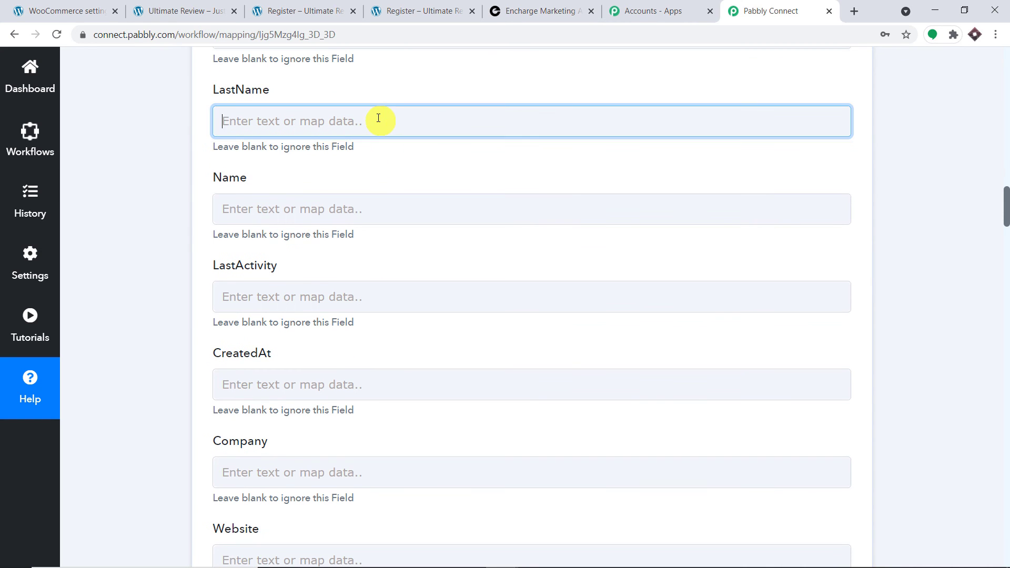
pyautogui.click(368, 255)
pyautogui.scroll(-3, 396, 333)
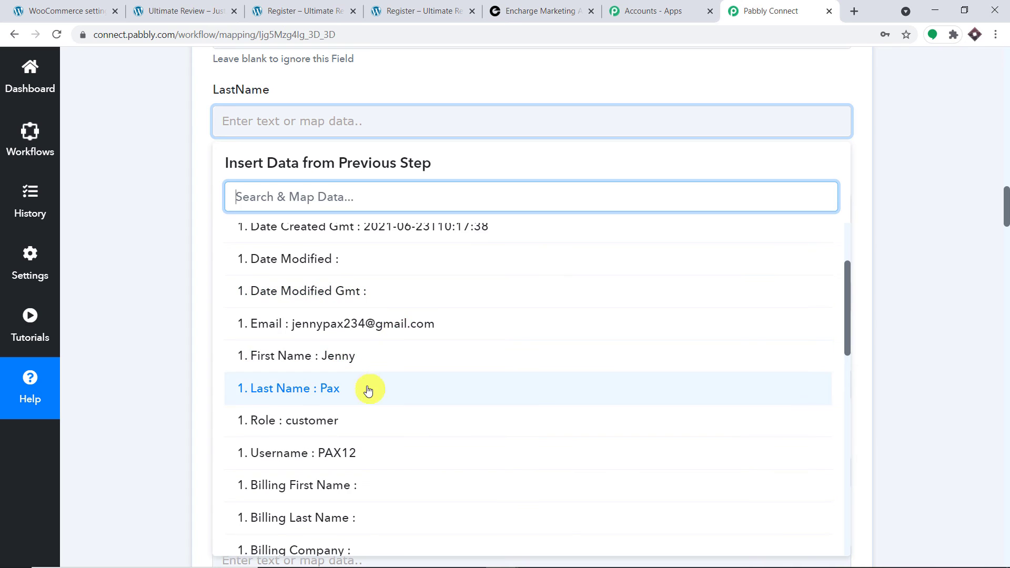
pyautogui.click(367, 391)
pyautogui.click(525, 86)
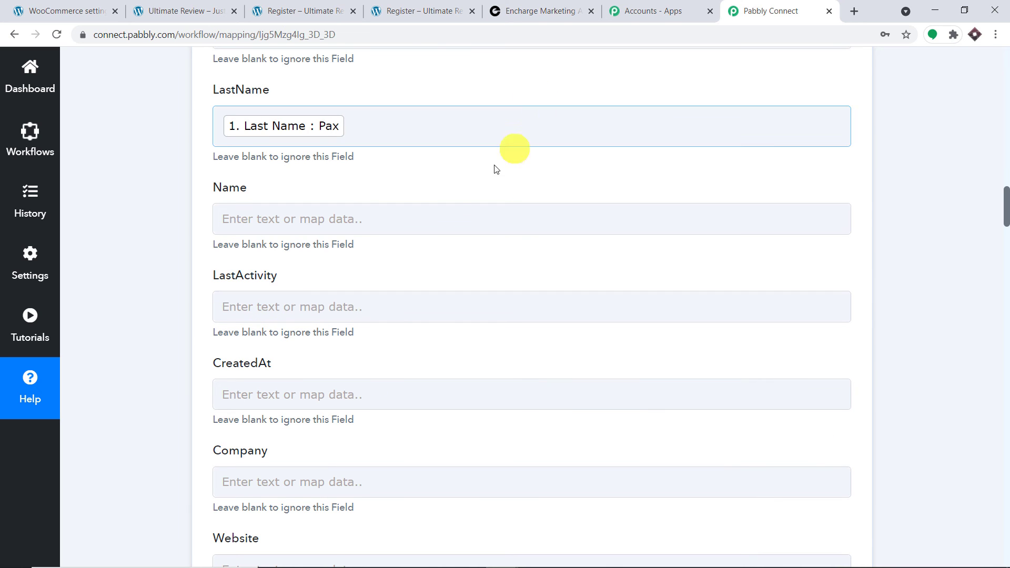
# Map the customer's Username into the Name field.
pyautogui.click(420, 221)
pyautogui.click(357, 345)
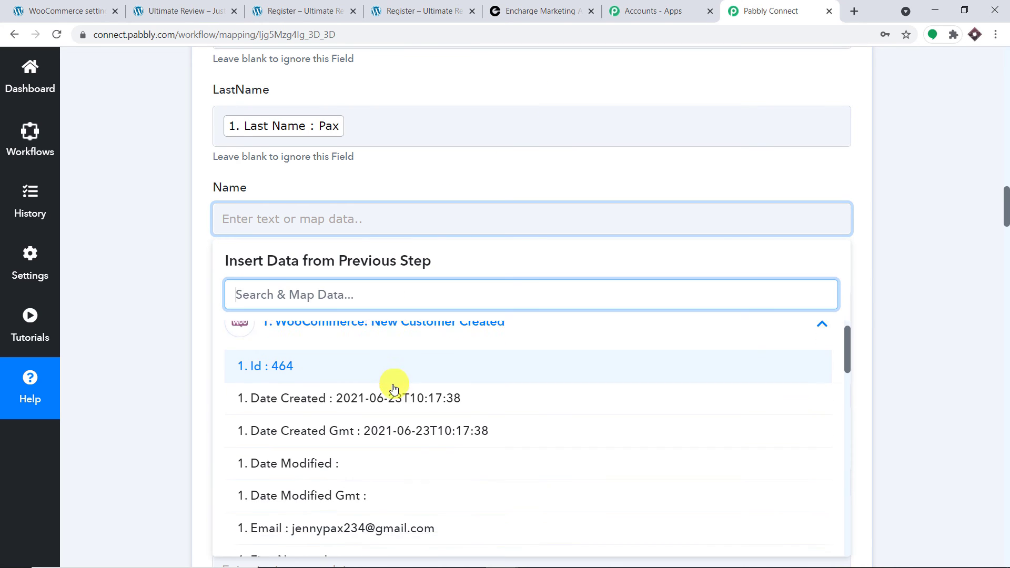
pyautogui.scroll(-2, 387, 411)
pyautogui.scroll(-1, 360, 482)
pyautogui.click(358, 489)
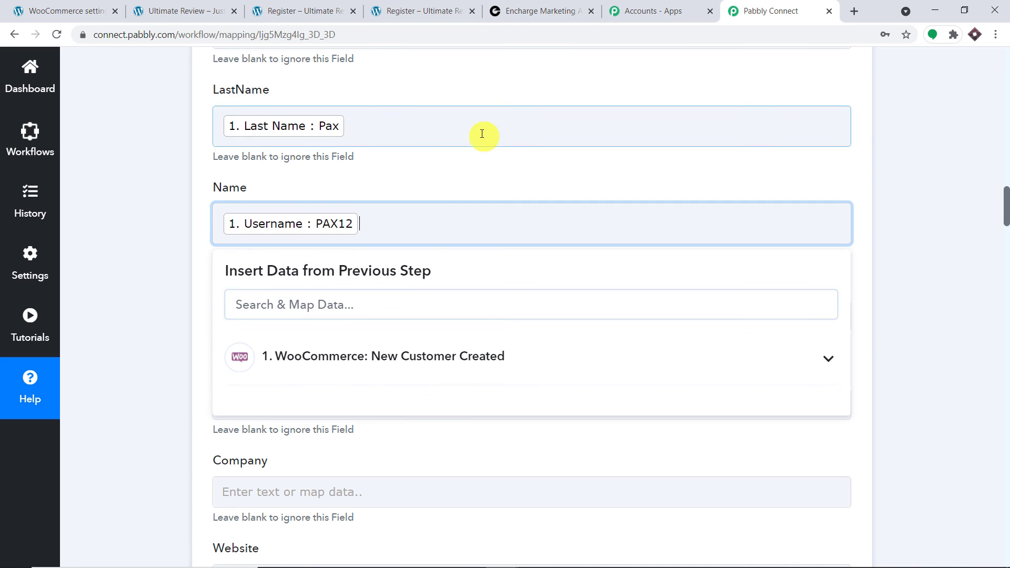
pyautogui.click(486, 179)
pyautogui.scroll(-5, 513, 100)
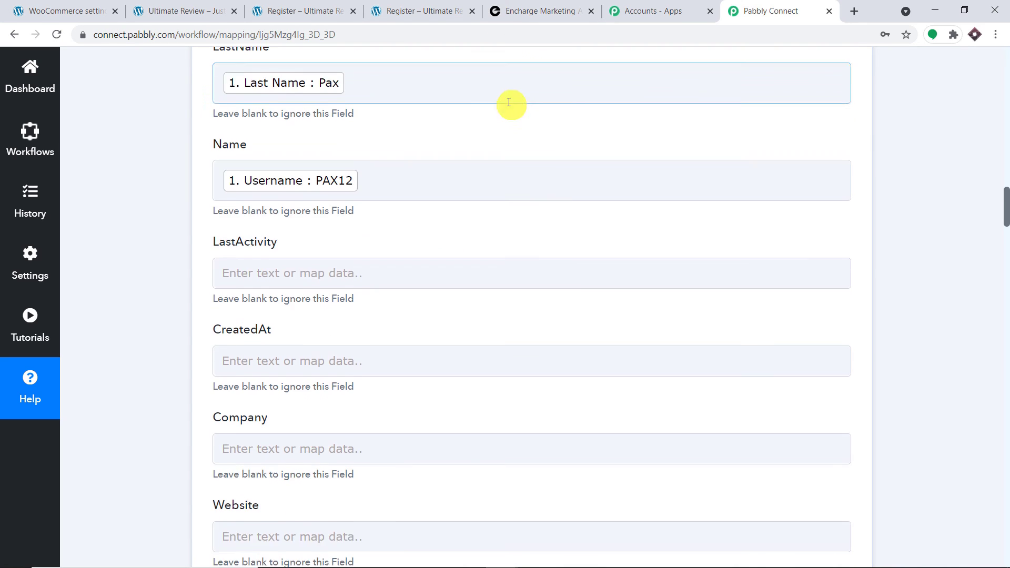
pyautogui.scroll(-5, 305, 178)
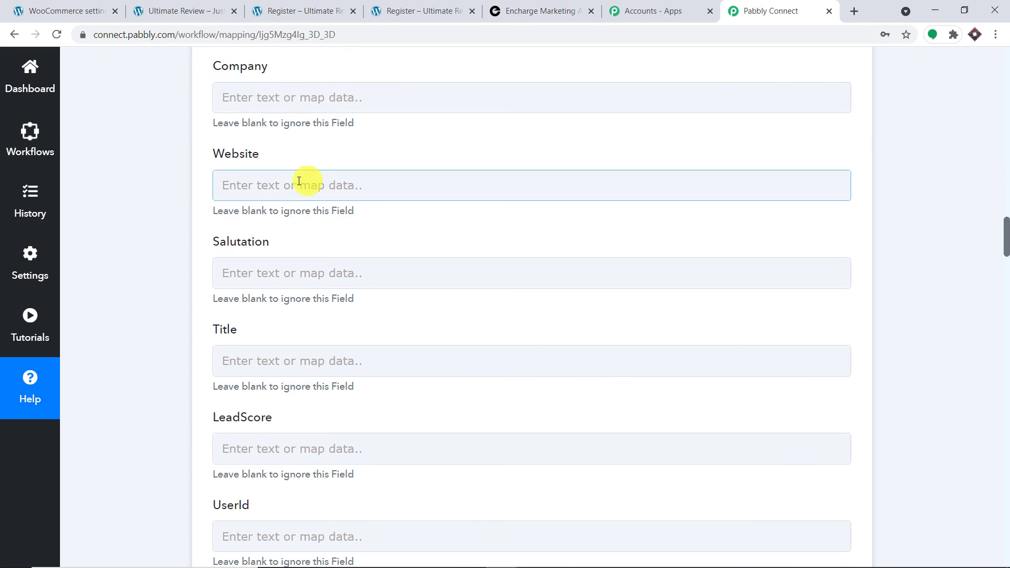
pyautogui.scroll(-10, 275, 225)
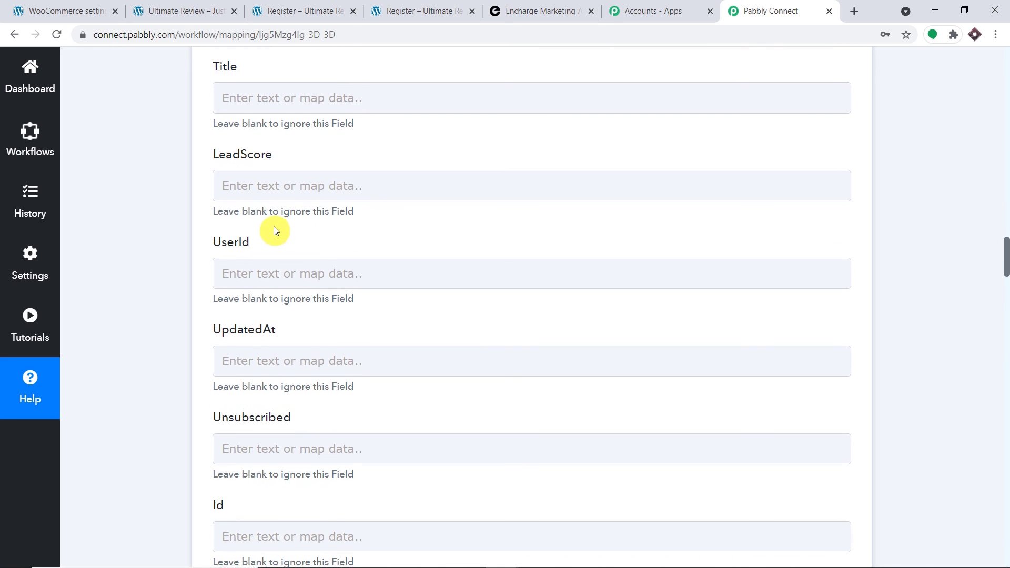
pyautogui.scroll(-6, 299, 225)
pyautogui.scroll(17, 300, 221)
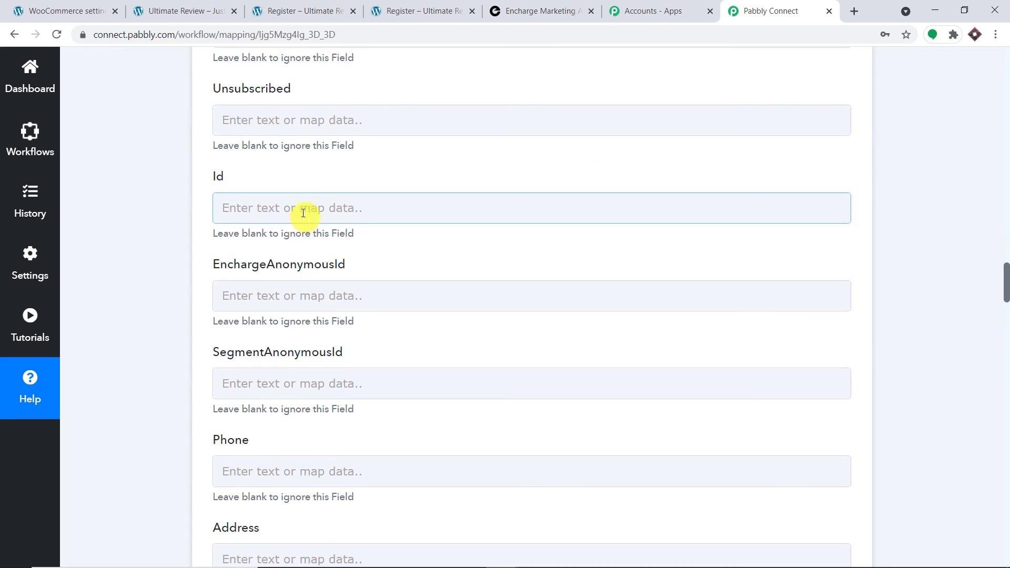
pyautogui.scroll(10, 302, 206)
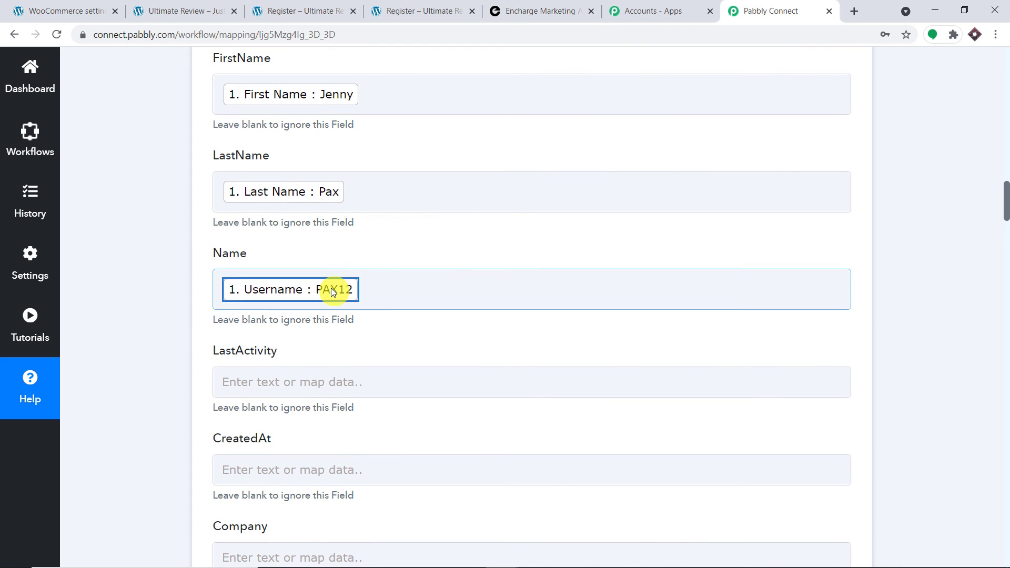
# Clear the Username token from Name and map Username into UserId instead.
pyautogui.click(333, 291)
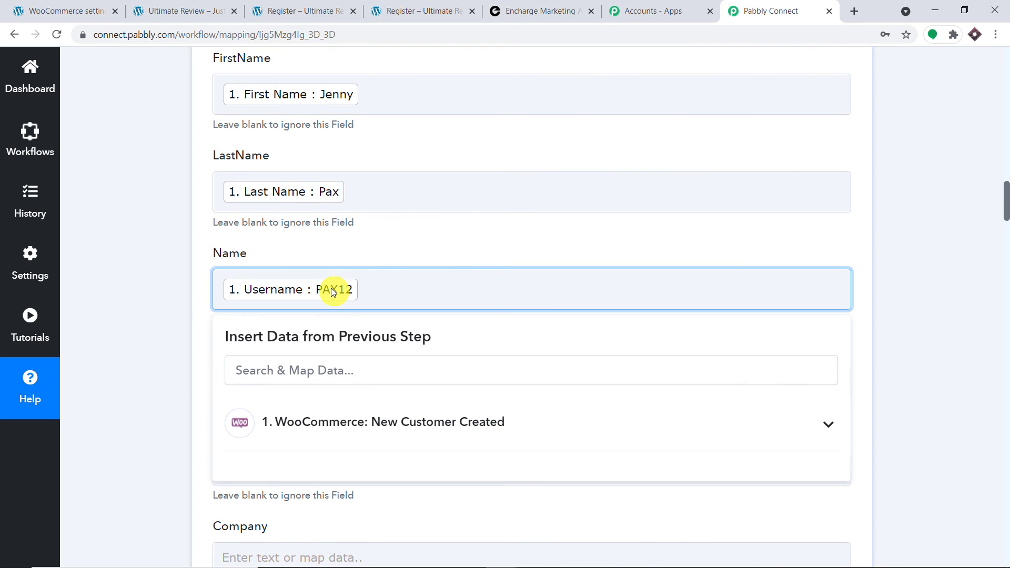
pyautogui.press('BackSpace')
pyautogui.scroll(-10, 362, 247)
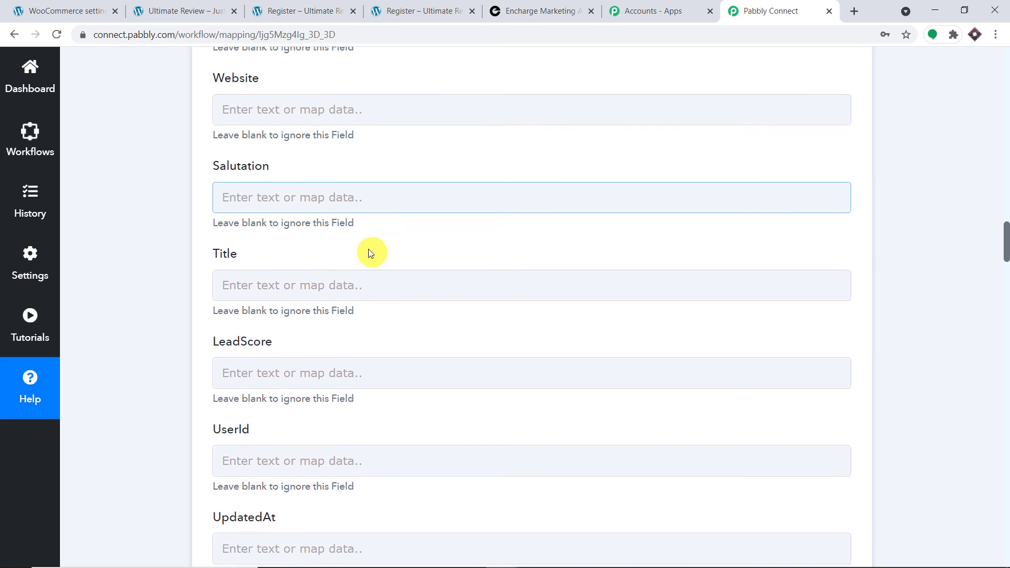
pyautogui.scroll(-3, 369, 253)
pyautogui.click(297, 331)
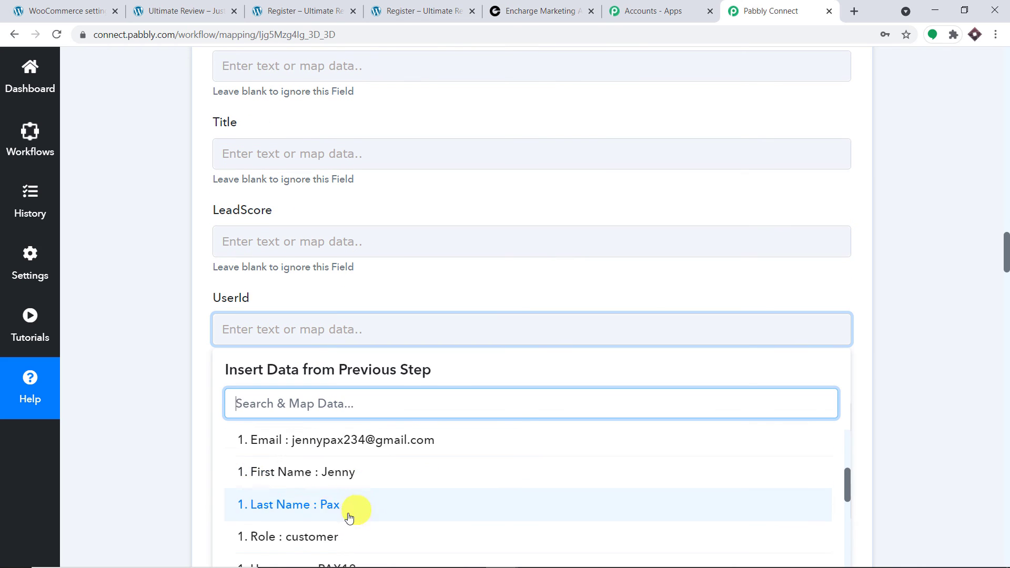
pyautogui.click(349, 529)
pyautogui.click(515, 284)
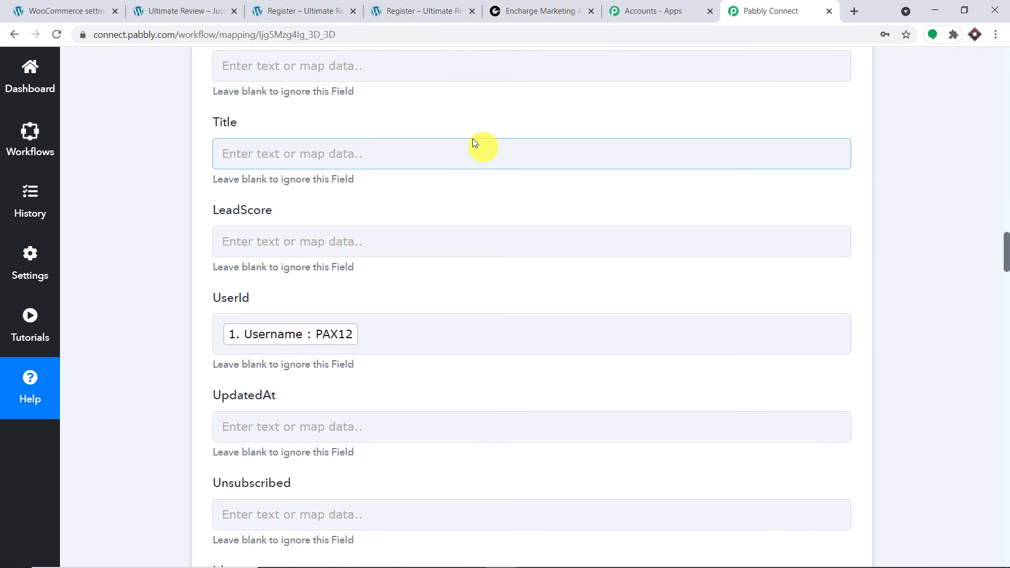
# Save the Encharge action and send a test request.
pyautogui.scroll(-4, 473, 144)
pyautogui.scroll(-10, 471, 145)
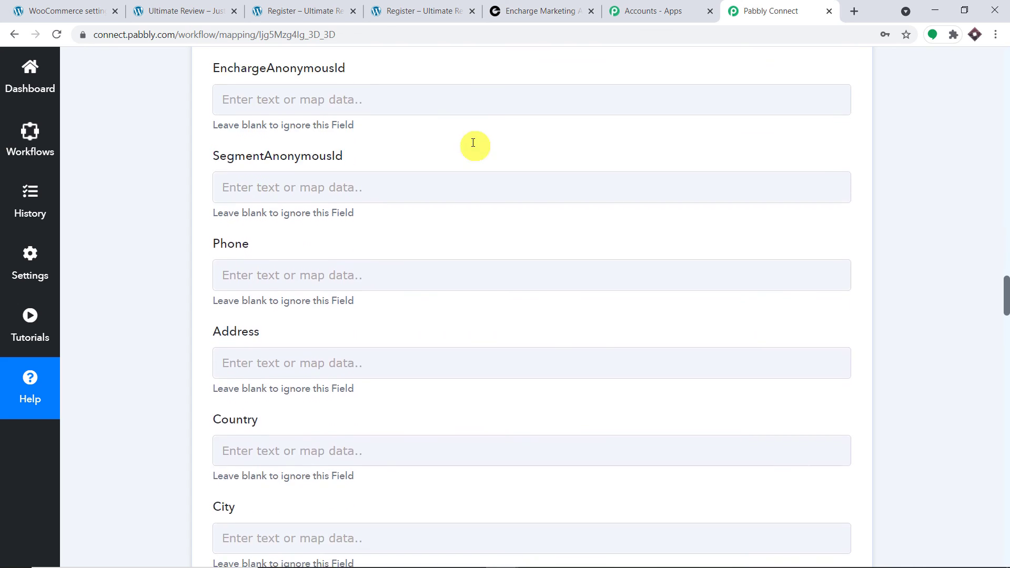
pyautogui.scroll(-3, 471, 150)
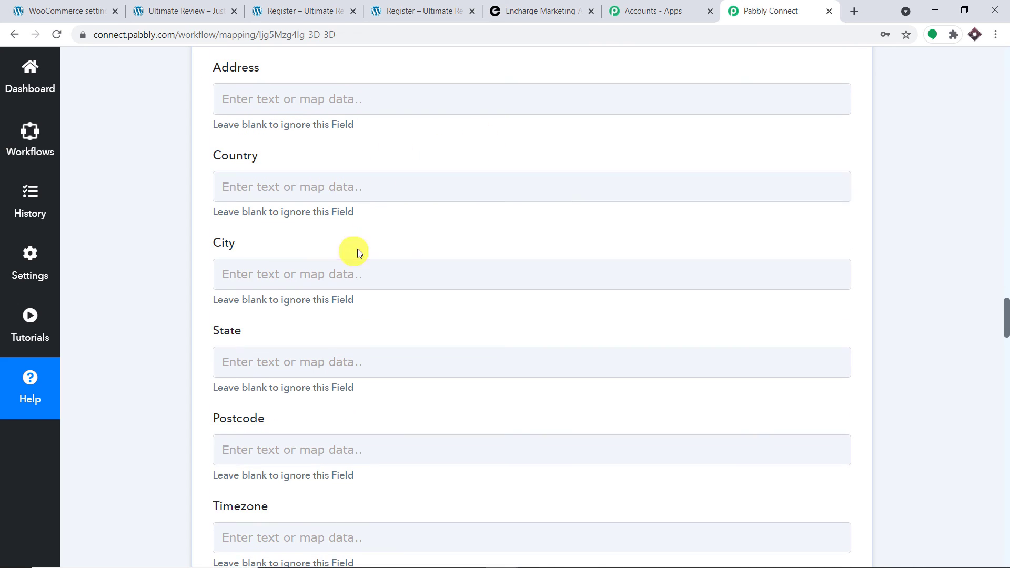
pyautogui.scroll(-4, 578, 260)
pyautogui.scroll(-18, 566, 251)
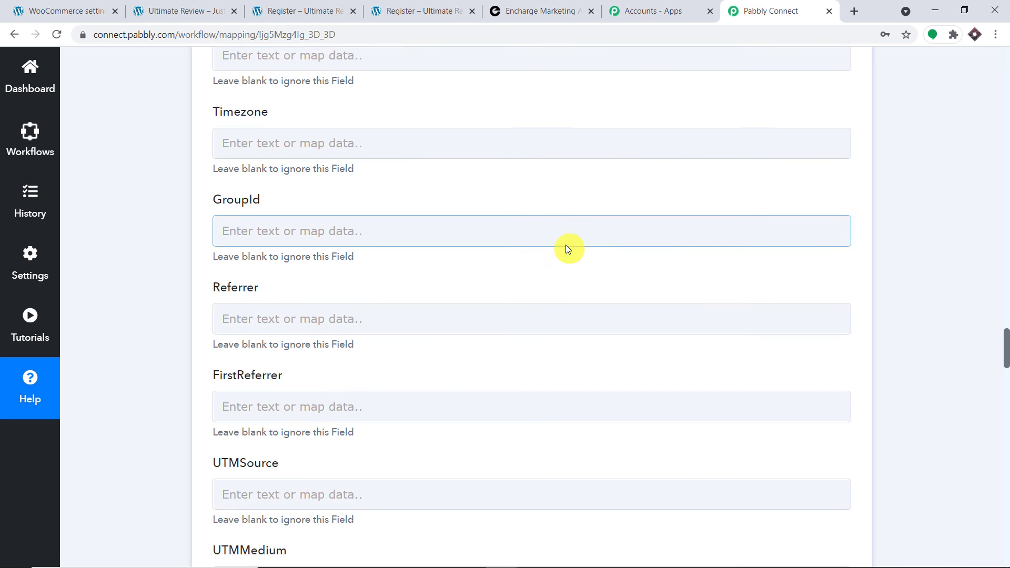
pyautogui.scroll(-20, 579, 223)
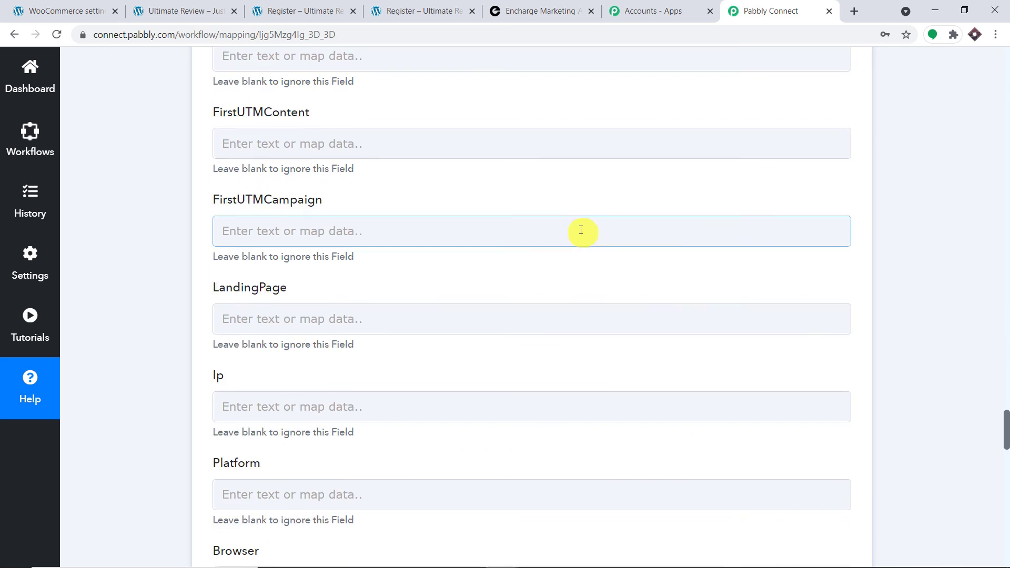
pyautogui.scroll(-1, 590, 241)
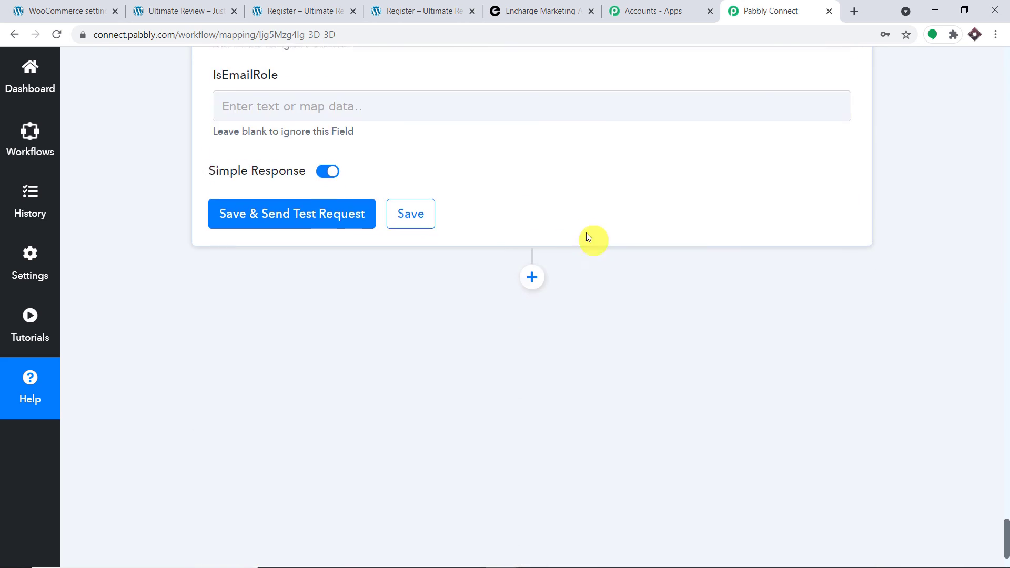
pyautogui.click(306, 216)
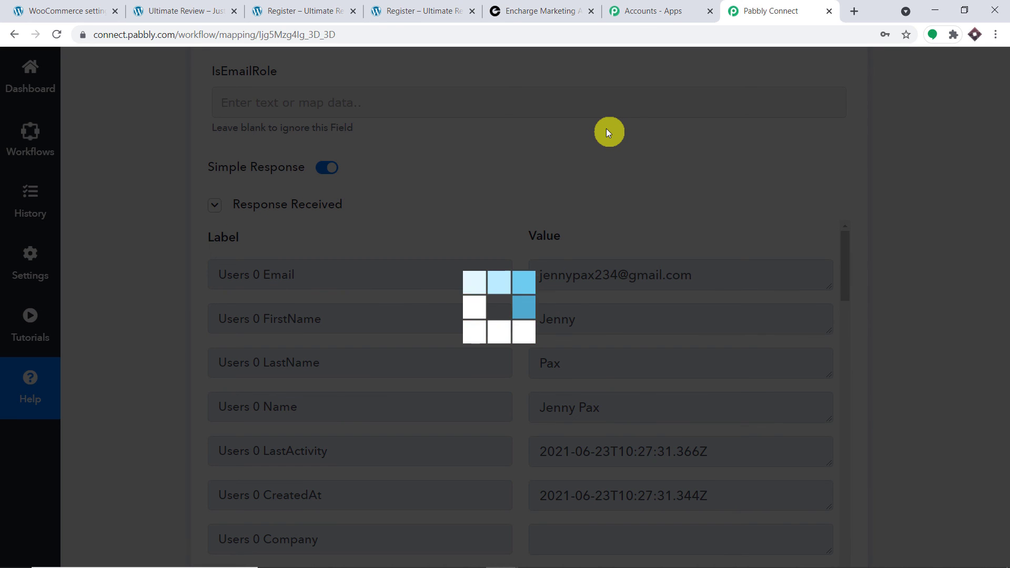
# Reload Encharge's People list to confirm the new test contact, then return to Pabbly Connect.
pyautogui.click(548, 12)
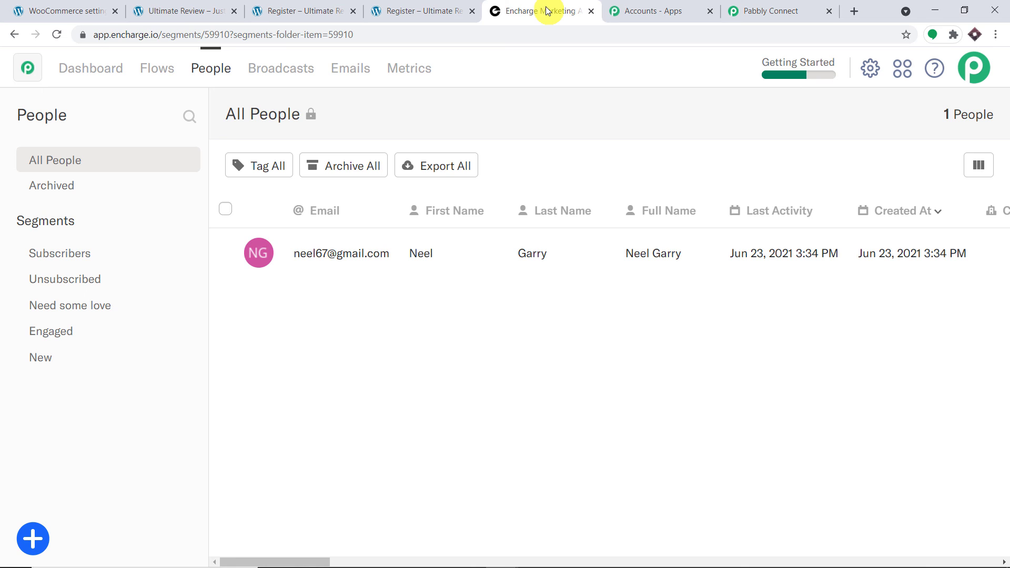
pyautogui.click(56, 34)
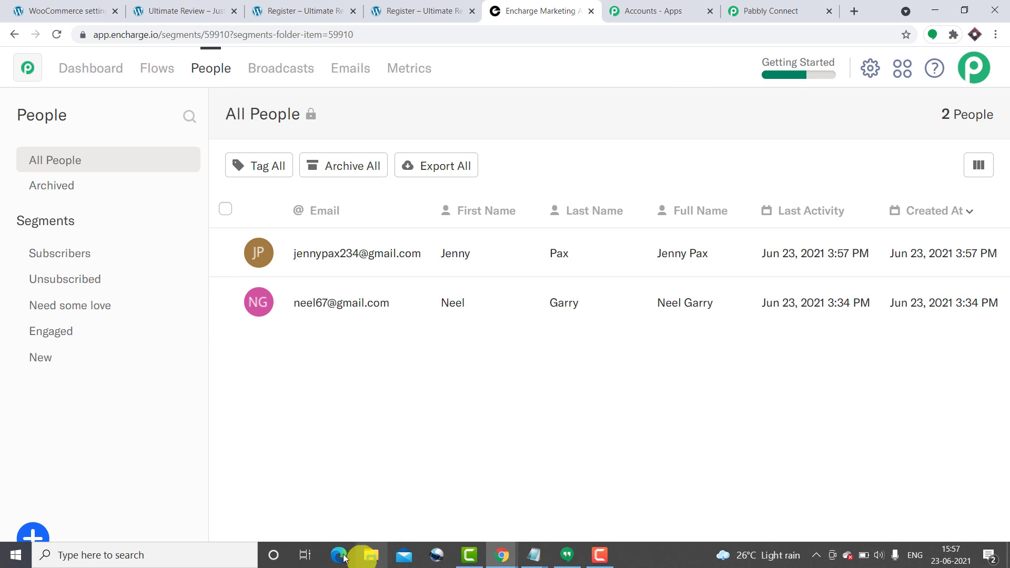
pyautogui.moveTo(309, 562); pyautogui.dragTo(284, 541)
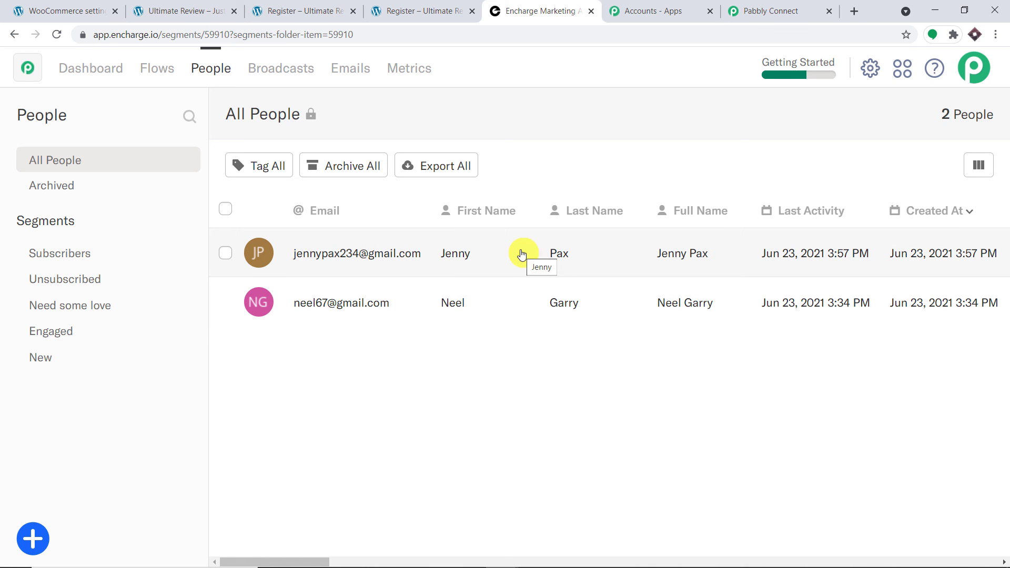
pyautogui.click(808, 6)
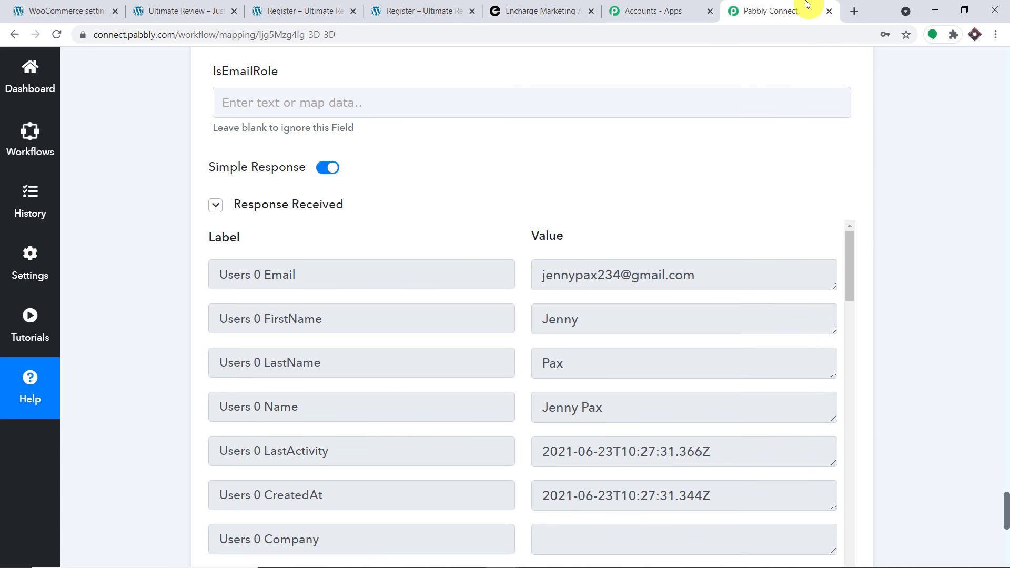
# Collapse the Encharge action card and the WooCommerce trigger card.
pyautogui.scroll(20, 1007, 310)
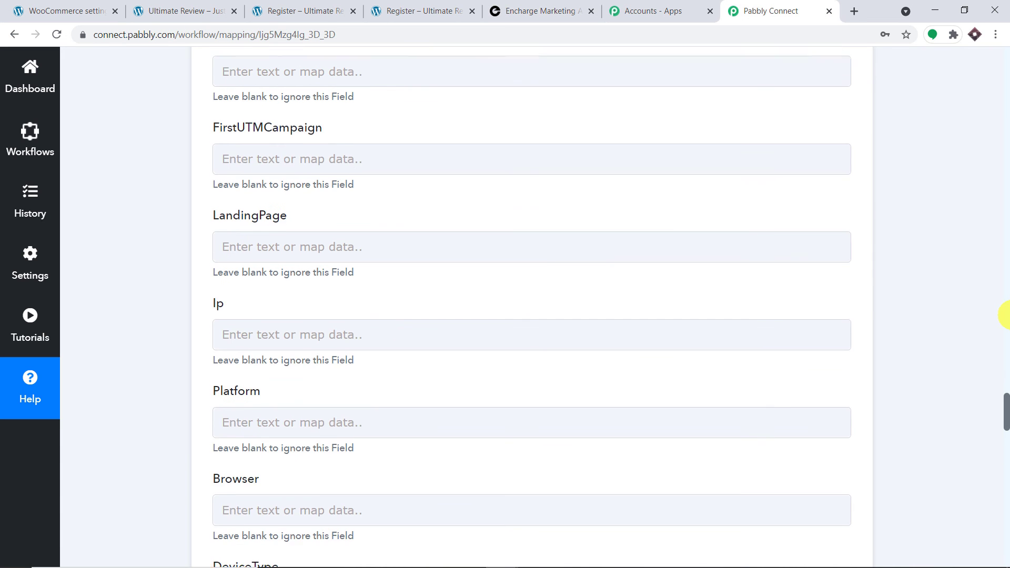
pyautogui.scroll(15, 1007, 315)
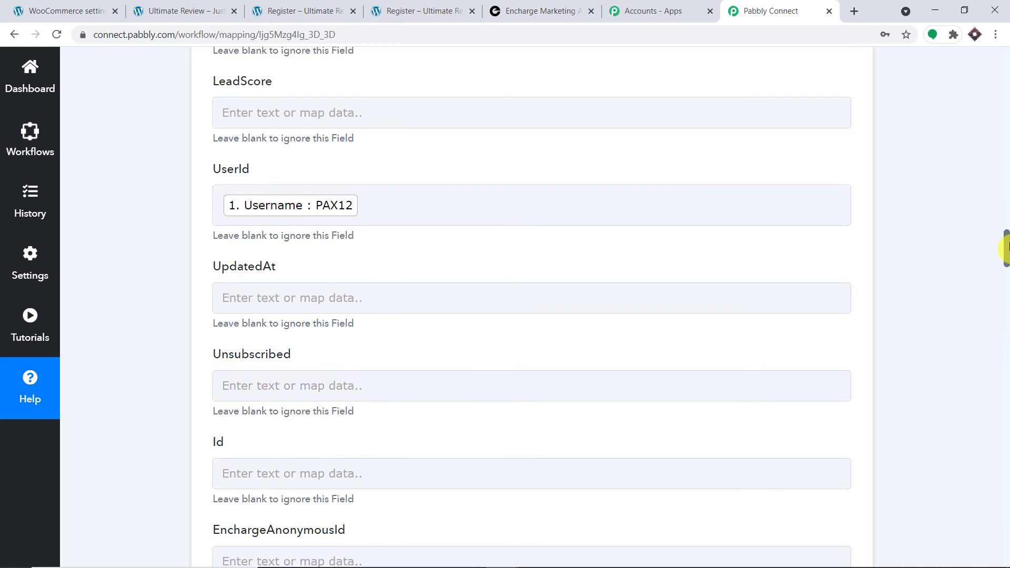
pyautogui.moveTo(1006, 249); pyautogui.dragTo(1006, 156)
pyautogui.click(850, 149)
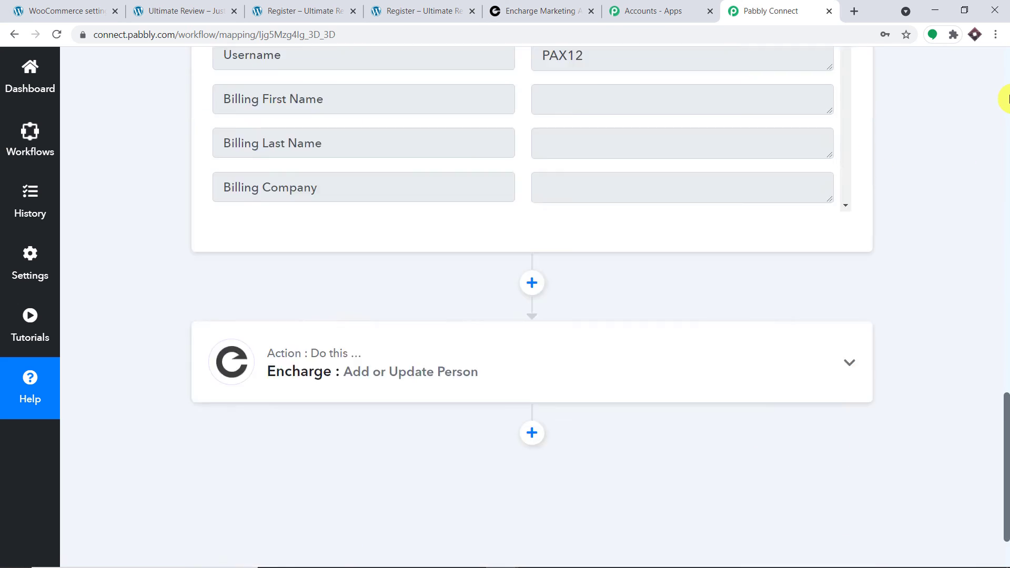
pyautogui.scroll(10, 1006, 99)
pyautogui.click(419, 252)
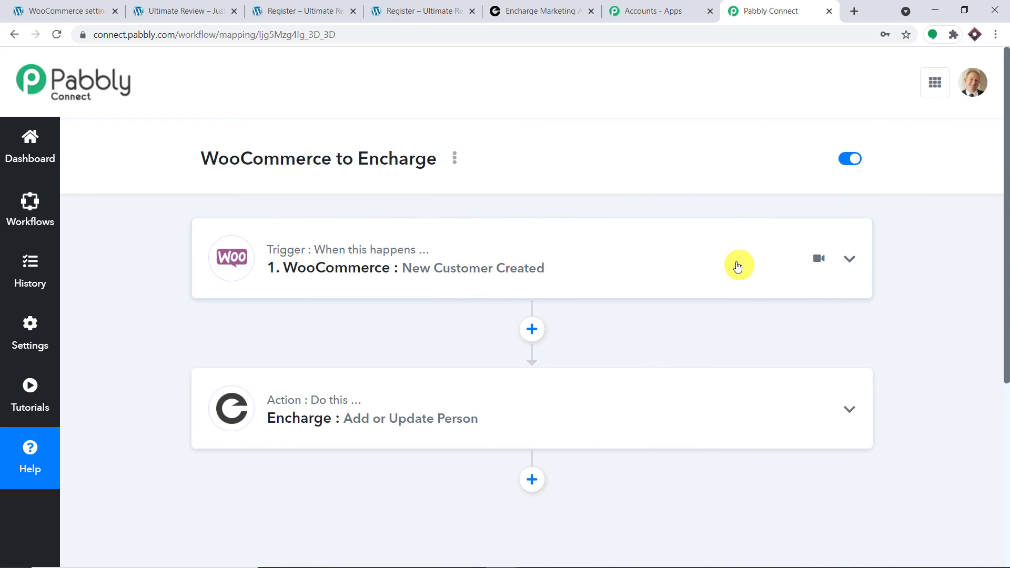
pyautogui.moveTo(749, 417)
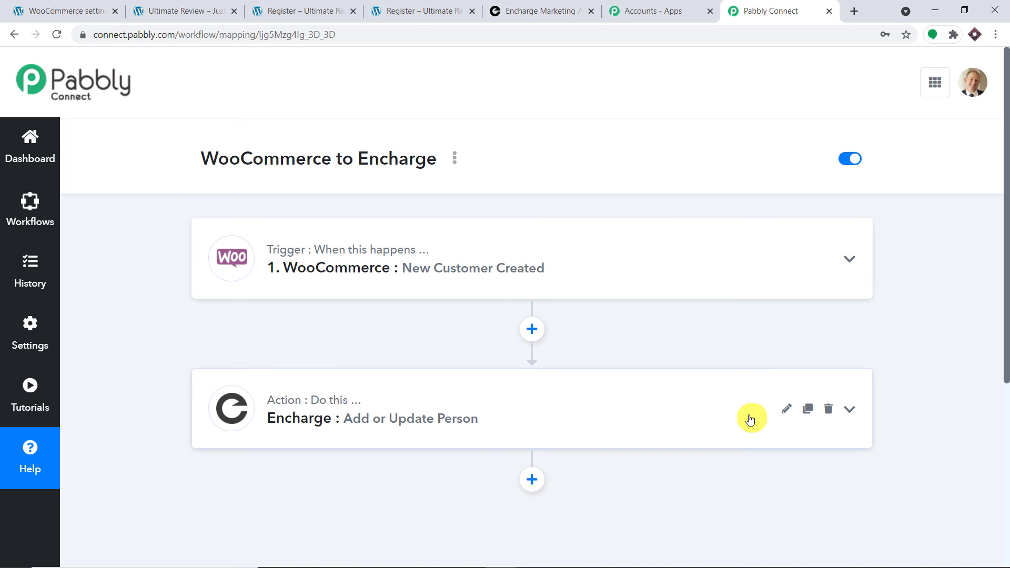